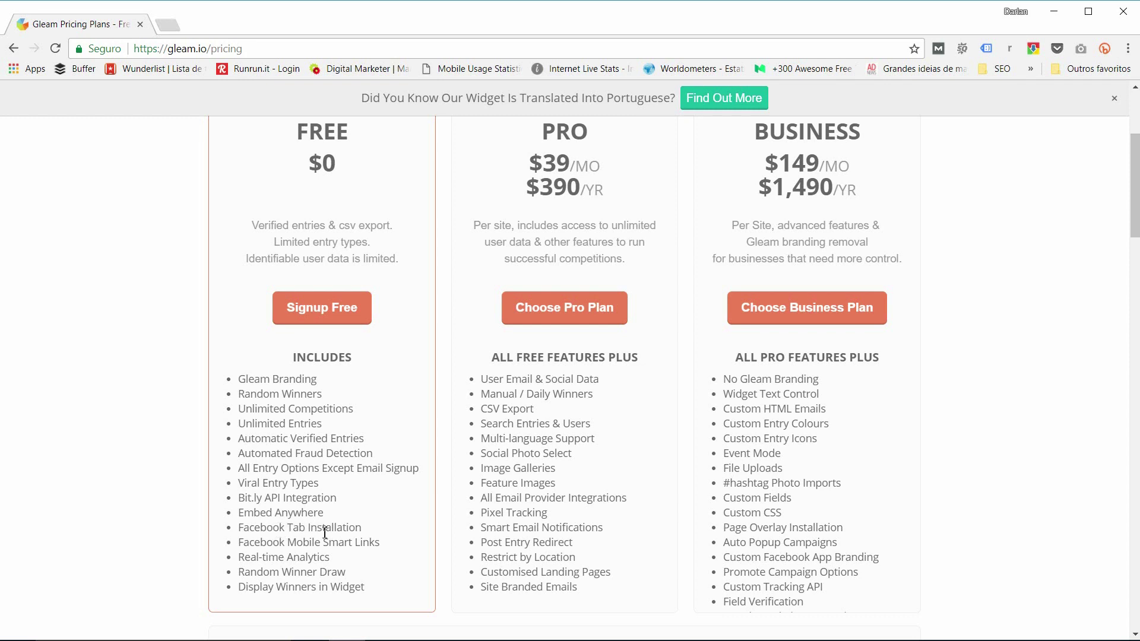
# Step: Scroll through the pricing page comparing Free ($0), Pro ($39/mo) and Business ($149/mo) plans
pyautogui.scroll(-1, 320, 533)
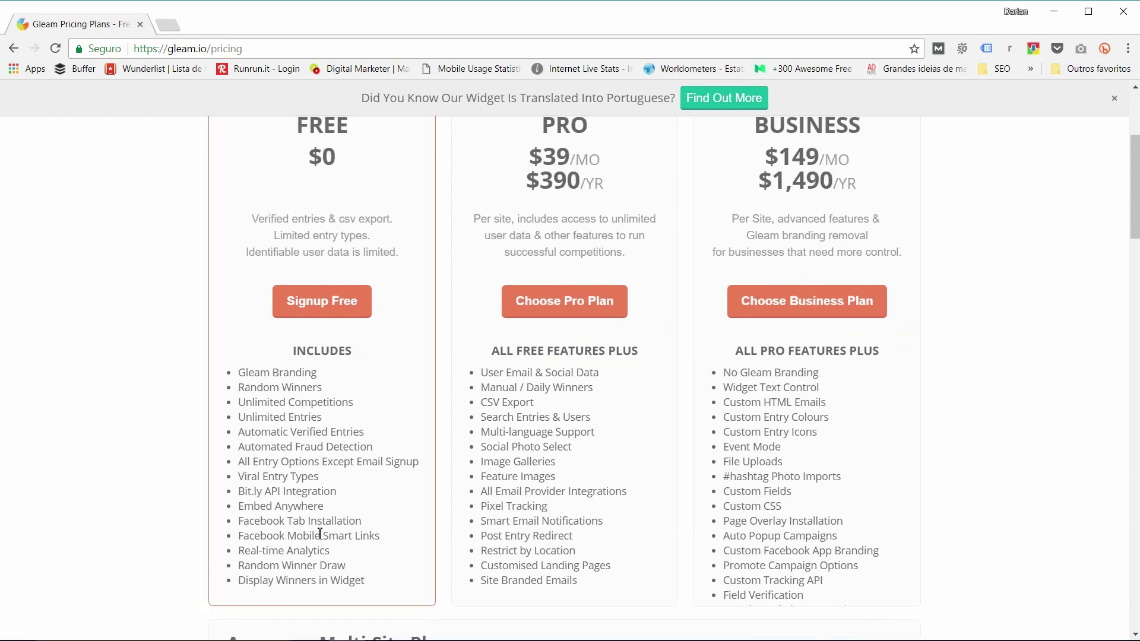
pyautogui.scroll(3, 303, 416)
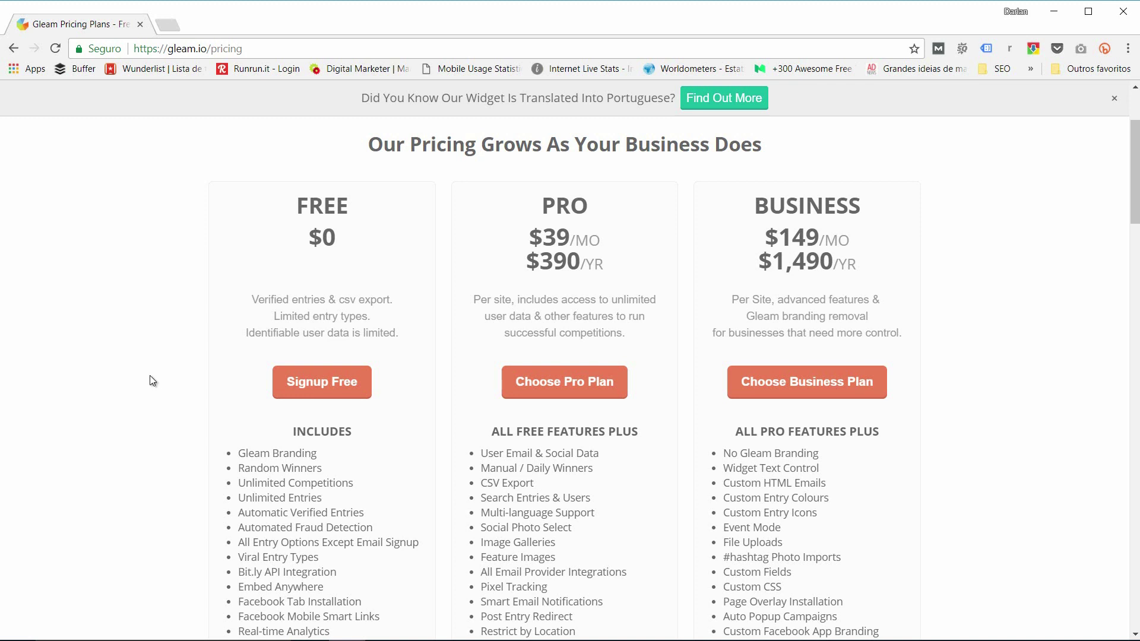
pyautogui.scroll(3, 150, 377)
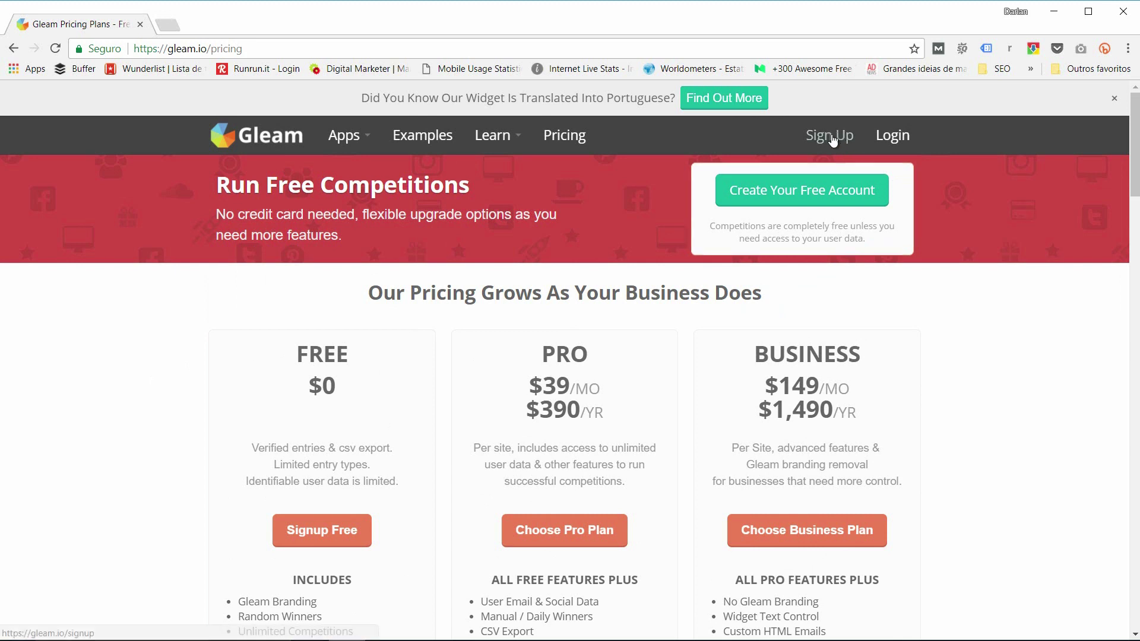
# Step: Request a free Gleam account by pasting the email address into the sign-up form and submitting
pyautogui.click(820, 137)
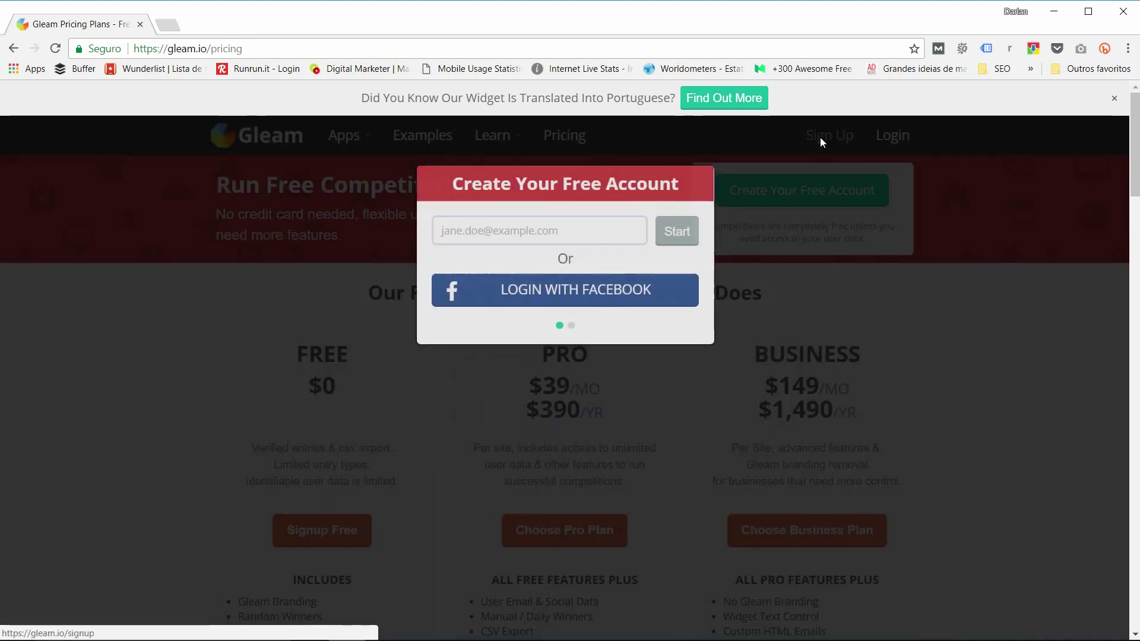
pyautogui.click(538, 220)
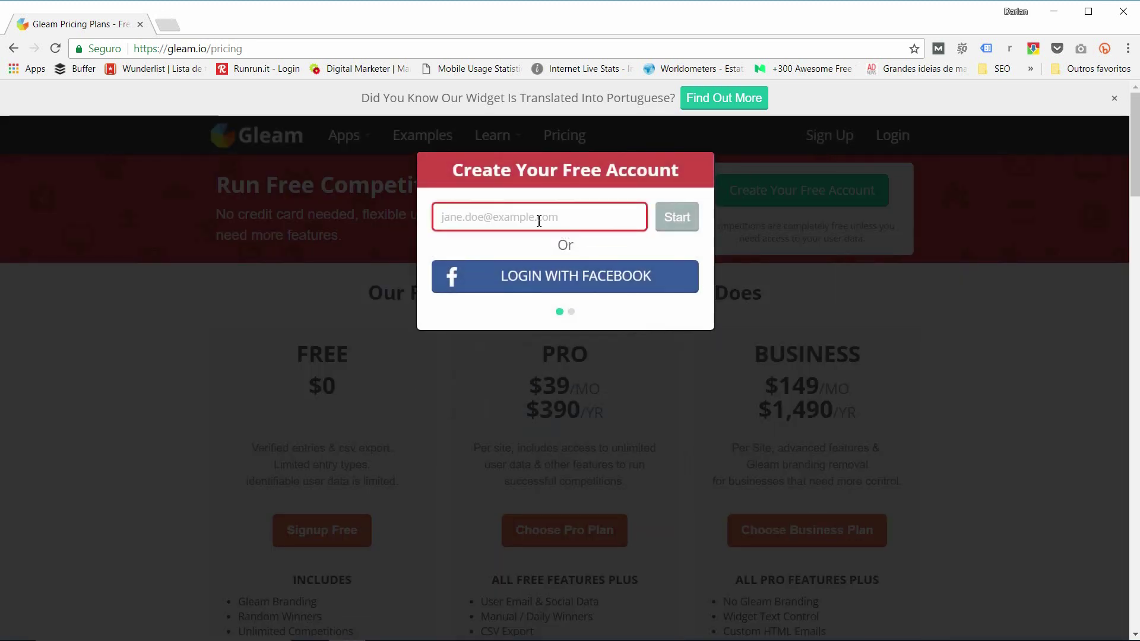
pyautogui.hotkey('ctrl', 'v')
pyautogui.press('Return')
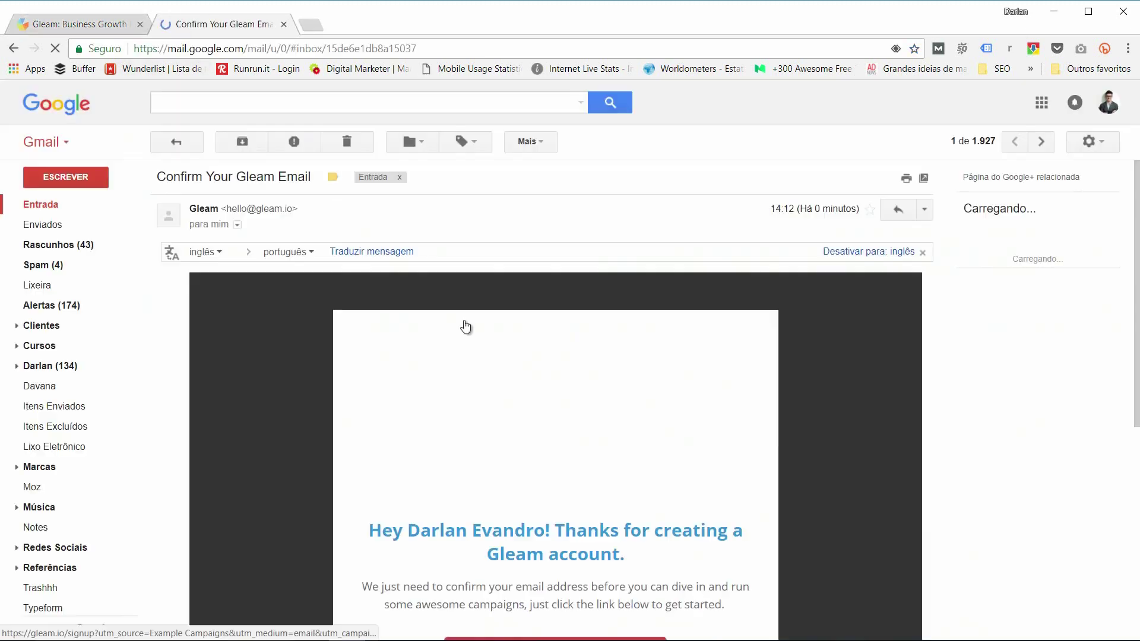
# Step: Confirm the account from the Gmail confirmation message, close that tab and choose the Free Plan
pyautogui.scroll(-5, 433, 303)
pyautogui.click(519, 435)
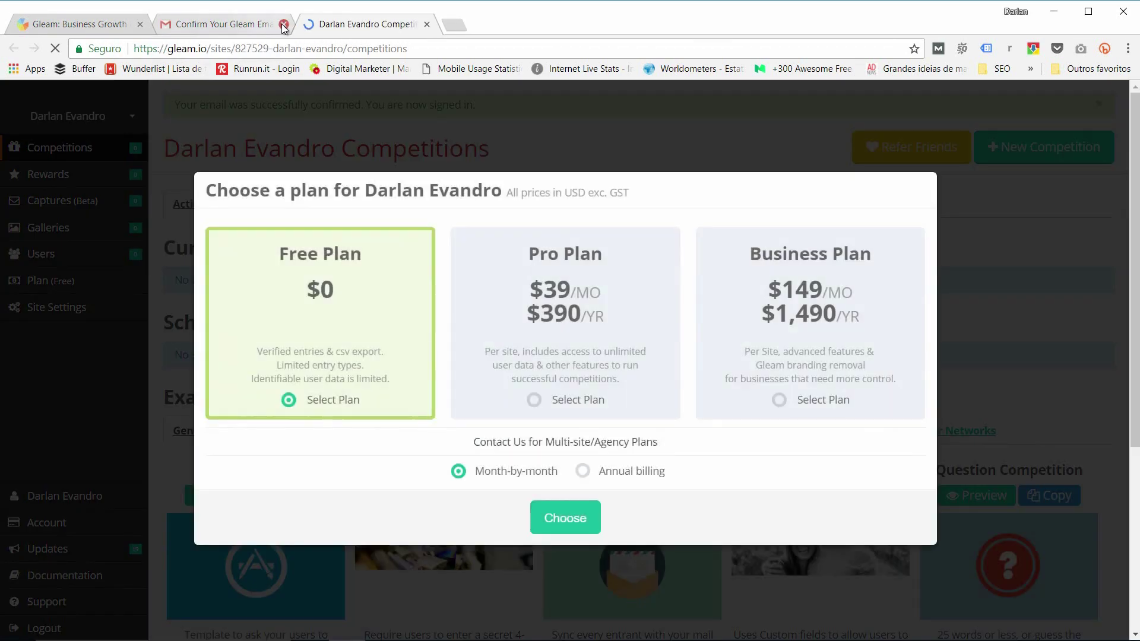
pyautogui.click(283, 24)
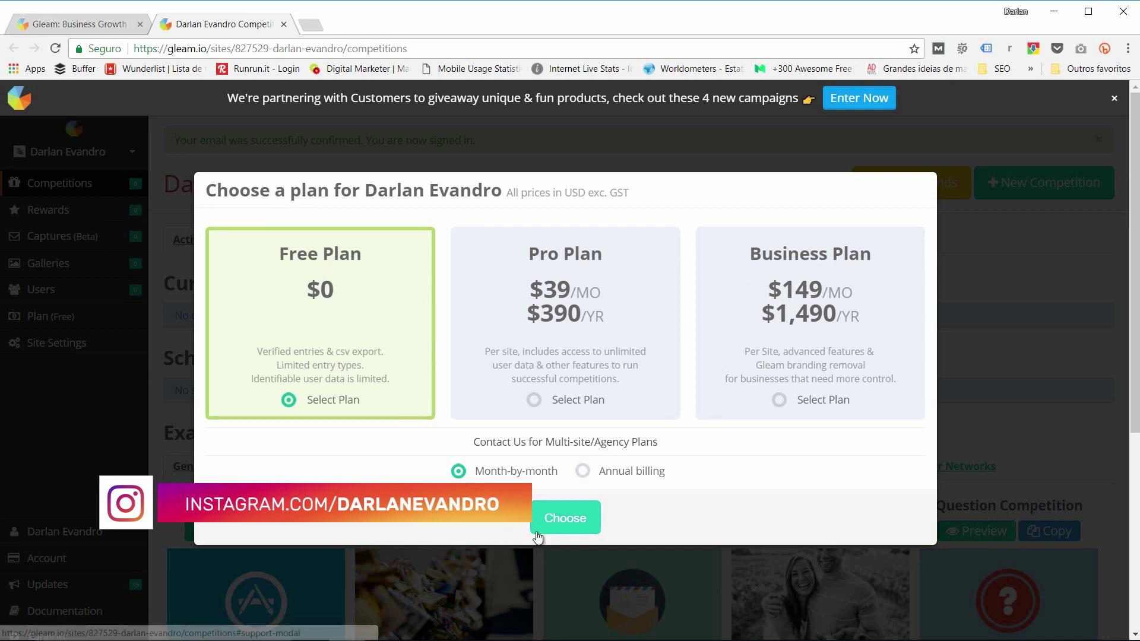
pyautogui.click(580, 525)
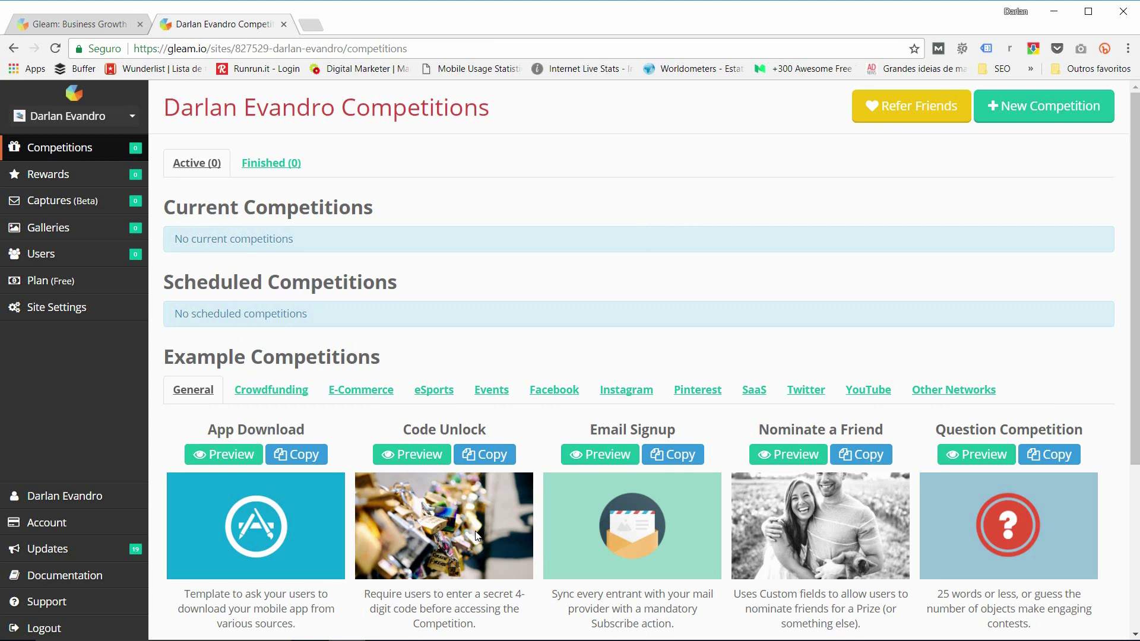
# Step: Scroll down through the Example Competitions templates and back to the top of the Competitions page
pyautogui.scroll(-3, 313, 496)
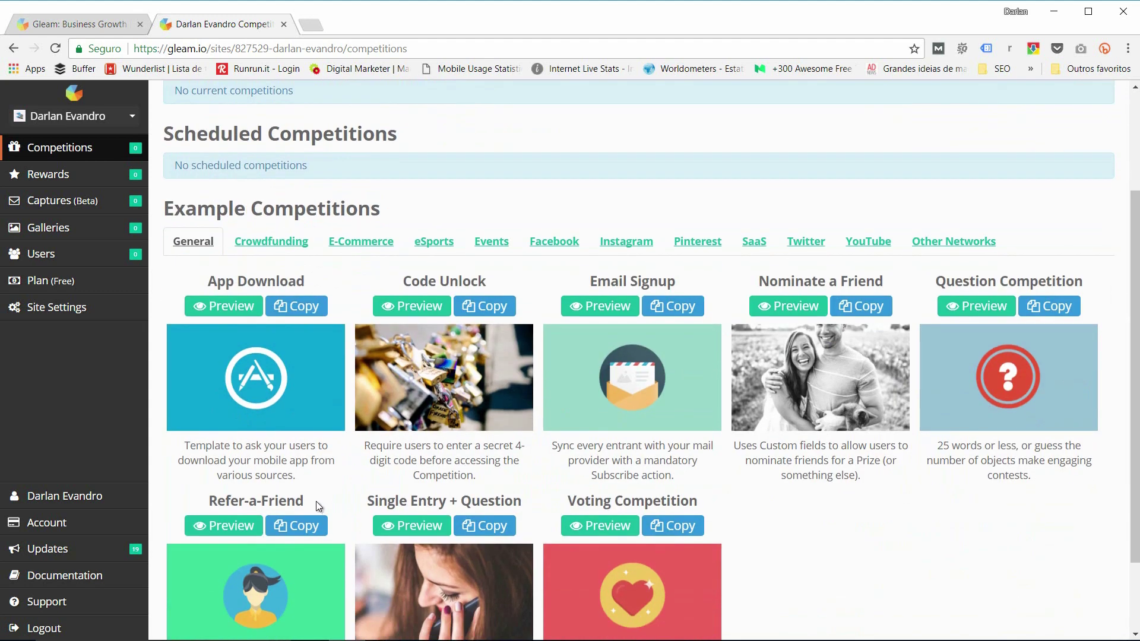
pyautogui.scroll(-2, 562, 414)
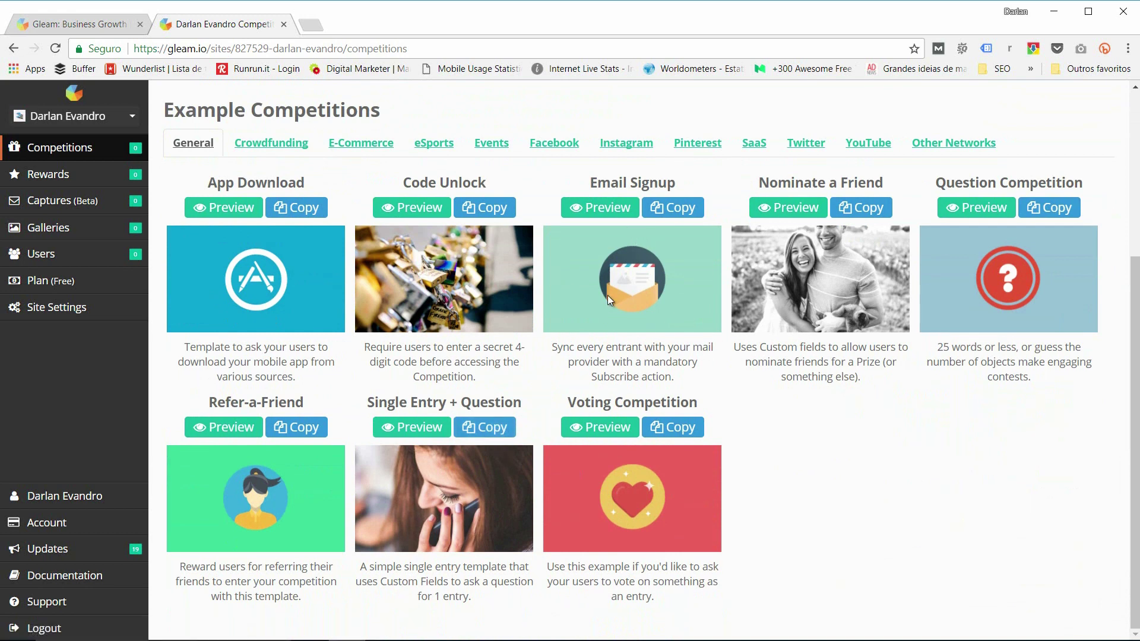
pyautogui.scroll(5, 539, 455)
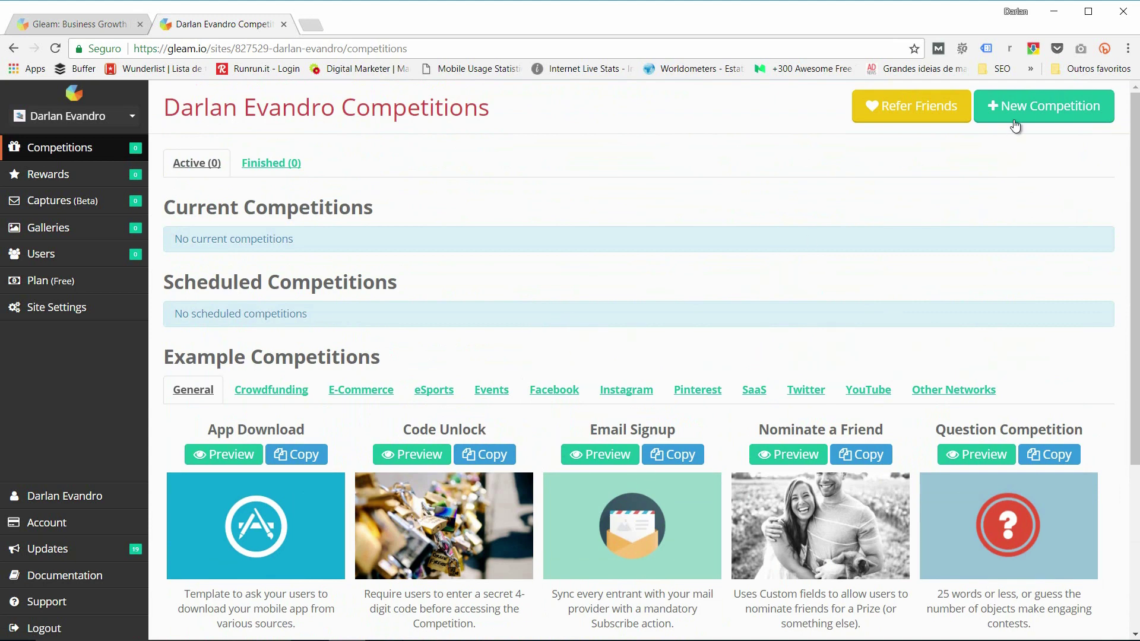
# Step: Create a new competition named 'Promoção - [organiser's name] - Sorteio do Livro Armas da Persuasão'
pyautogui.click(1031, 121)
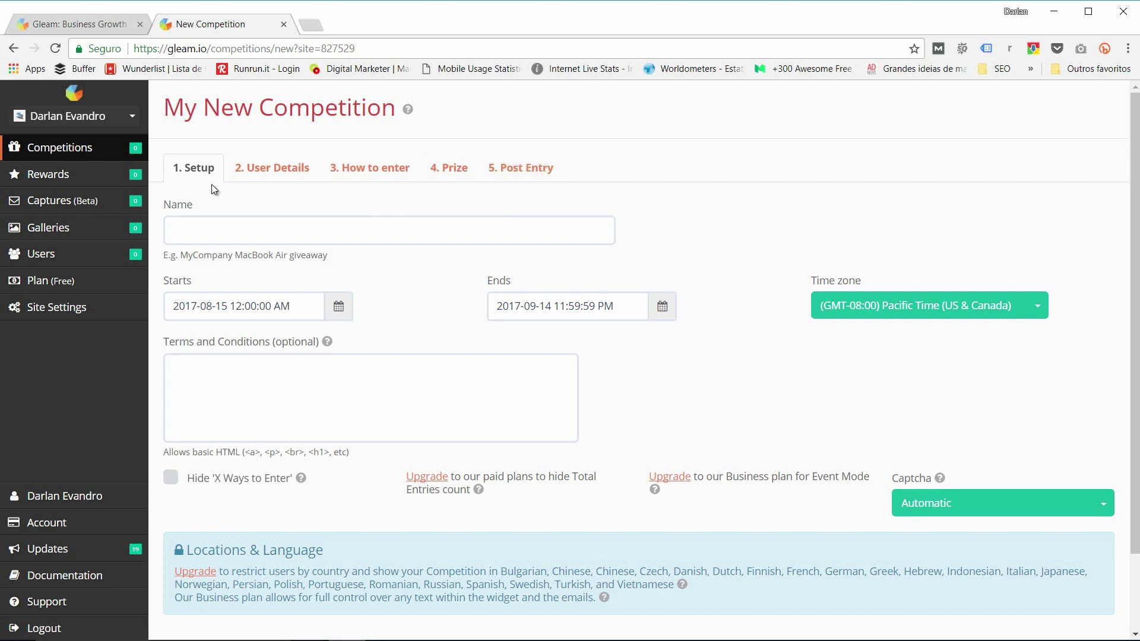
pyautogui.click(221, 220)
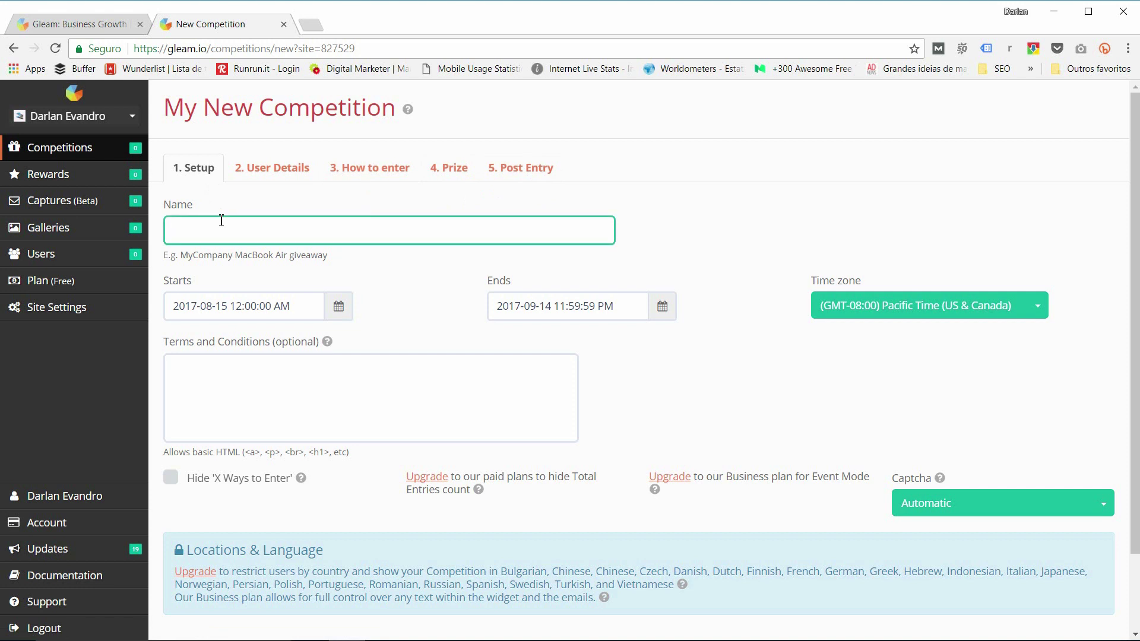
pyautogui.write('Promoção - Darlan Evandro - Sorteio do Livro Armas da Persuasão')
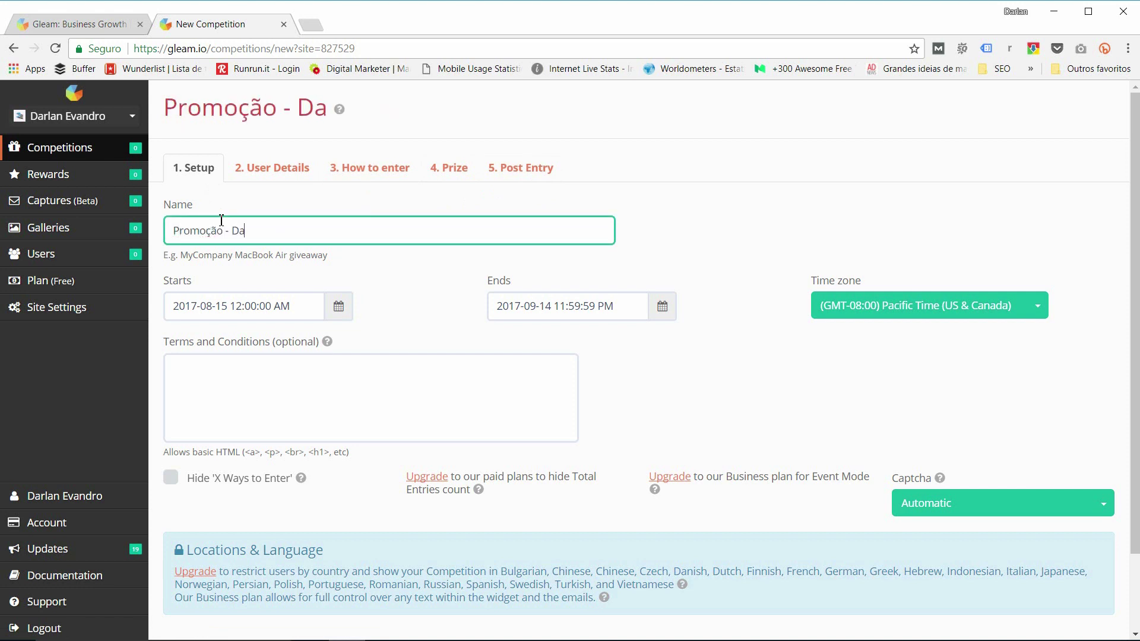
pyautogui.click(251, 271)
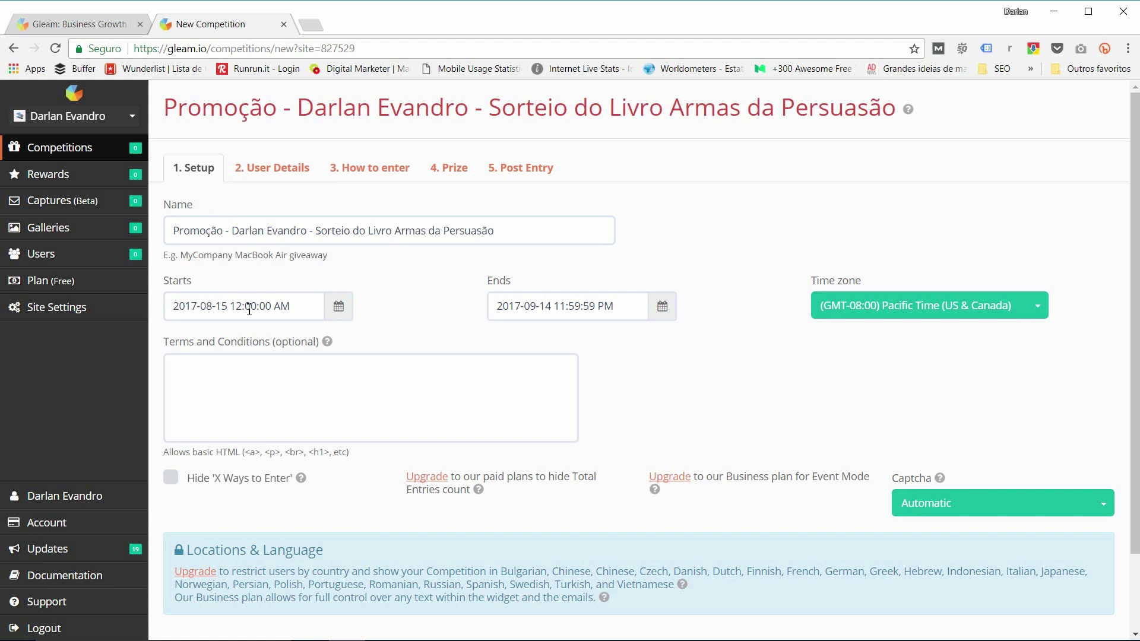
pyautogui.click(336, 315)
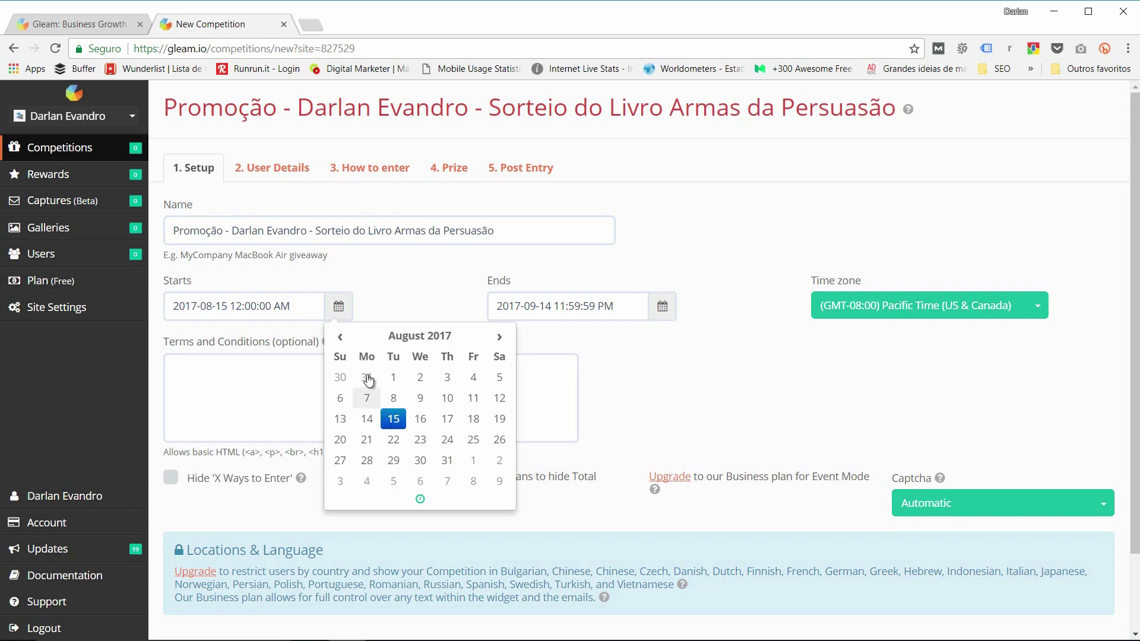
# Step: Pick the competition's end date and set the time zone to (GMT-03:00) Brasilia
pyautogui.click(368, 306)
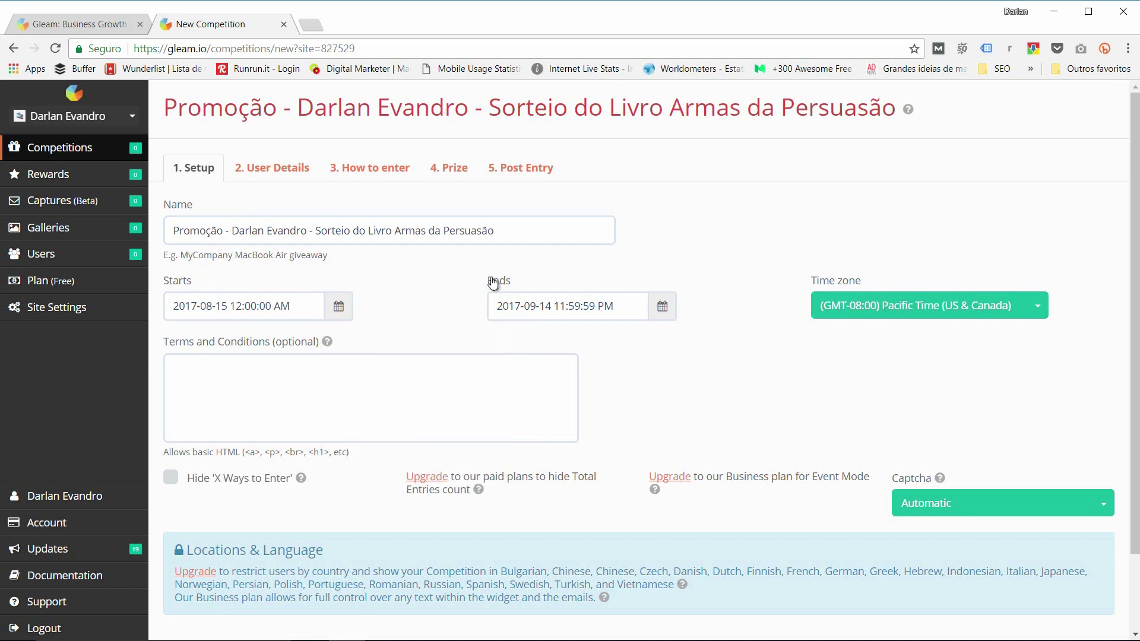
pyautogui.click(661, 306)
pyautogui.click(796, 419)
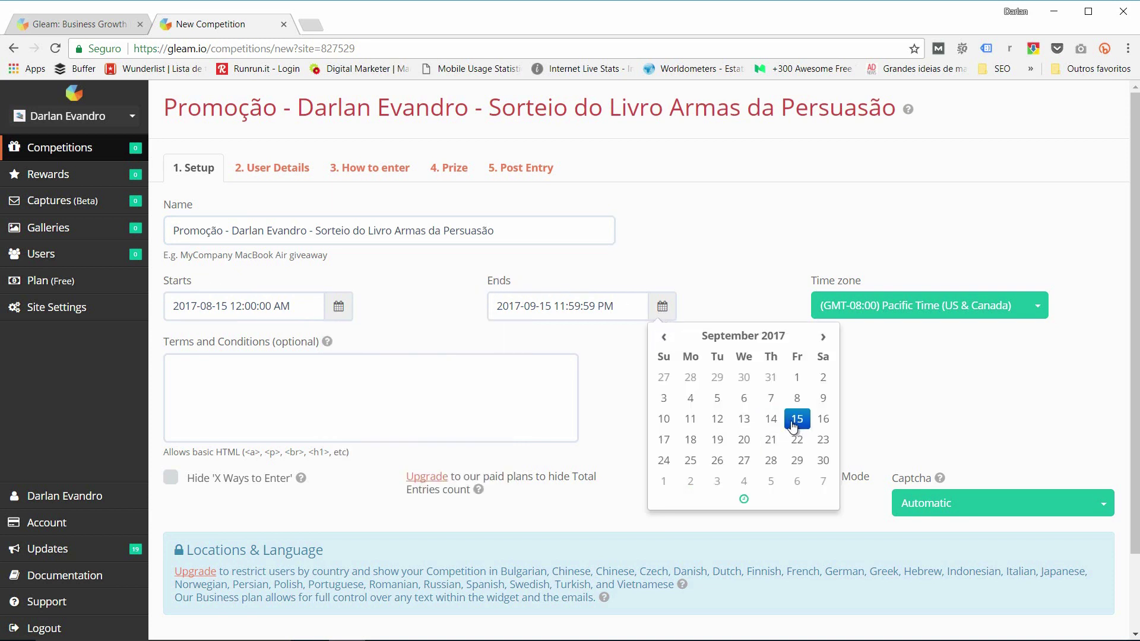
pyautogui.click(405, 297)
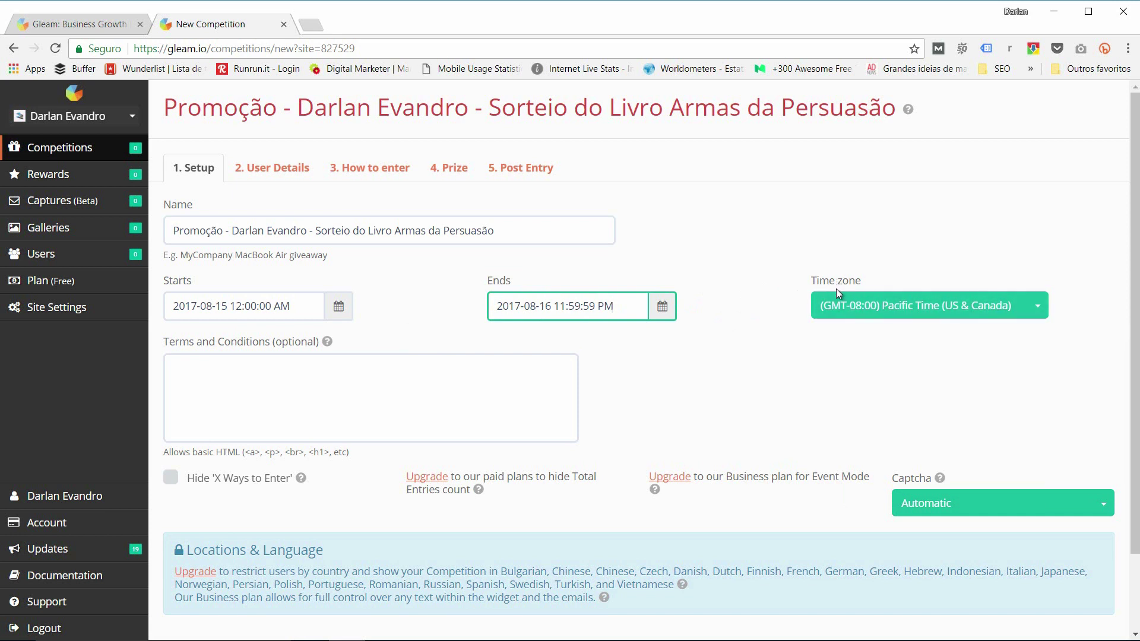
pyautogui.click(911, 309)
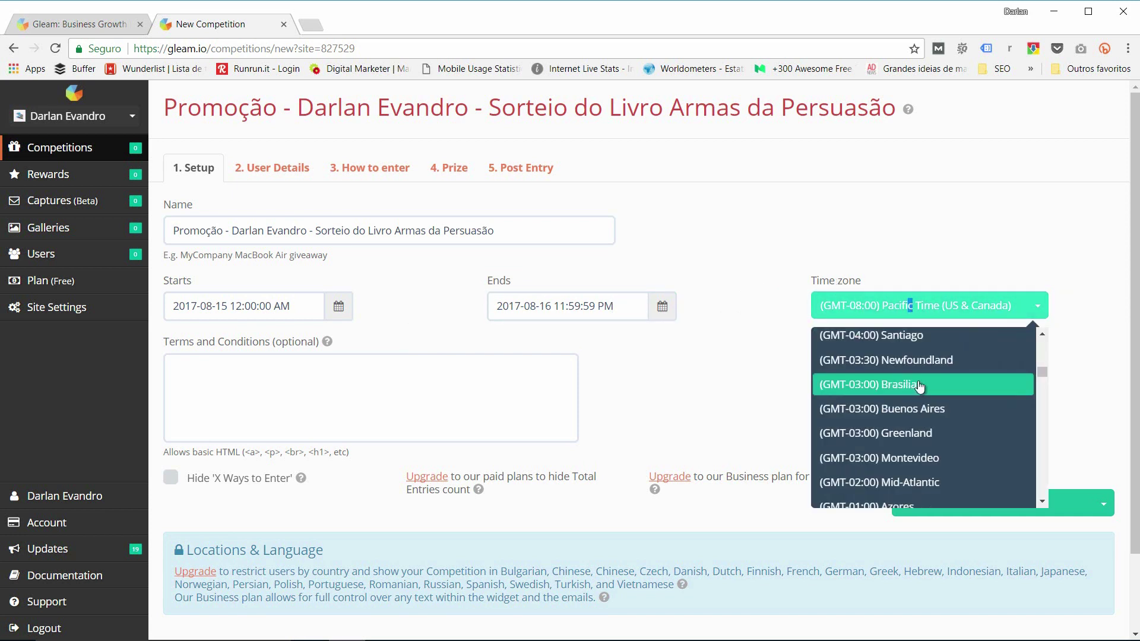
pyautogui.click(912, 386)
pyautogui.click(563, 304)
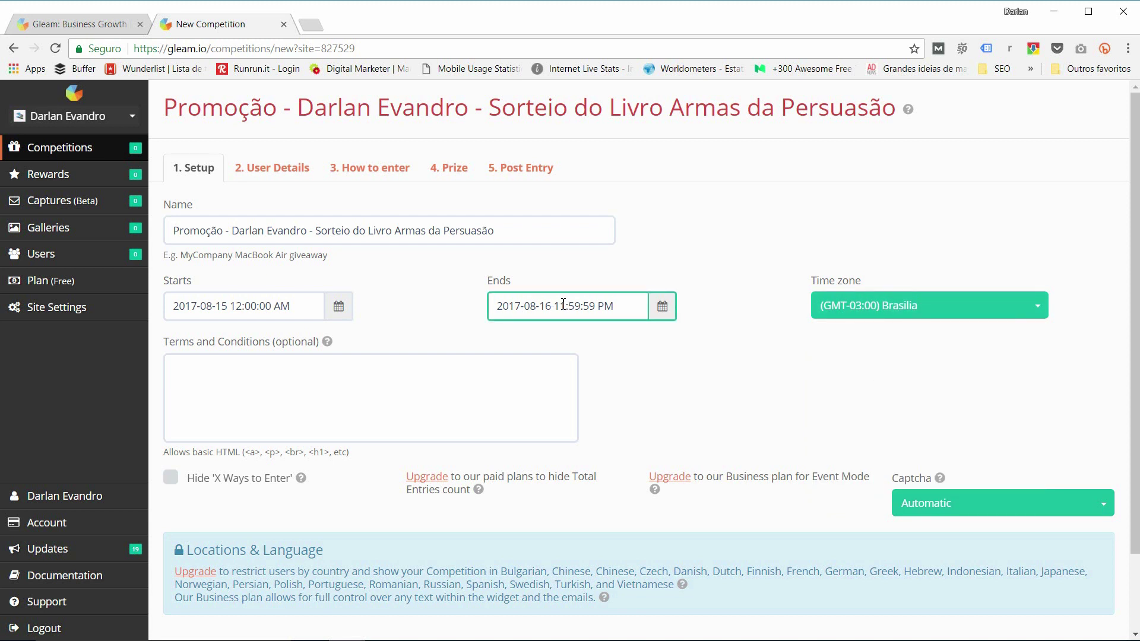
pyautogui.doubleClick(564, 304)
pyautogui.write('030000')
pyautogui.click(693, 254)
pyautogui.click(337, 406)
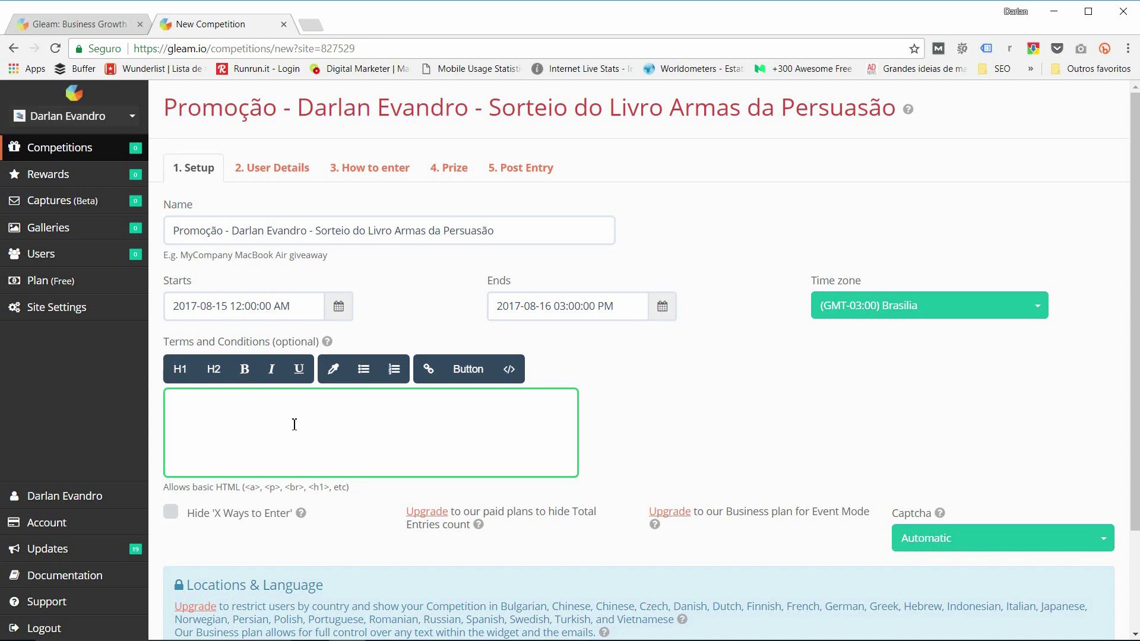
pyautogui.click(275, 169)
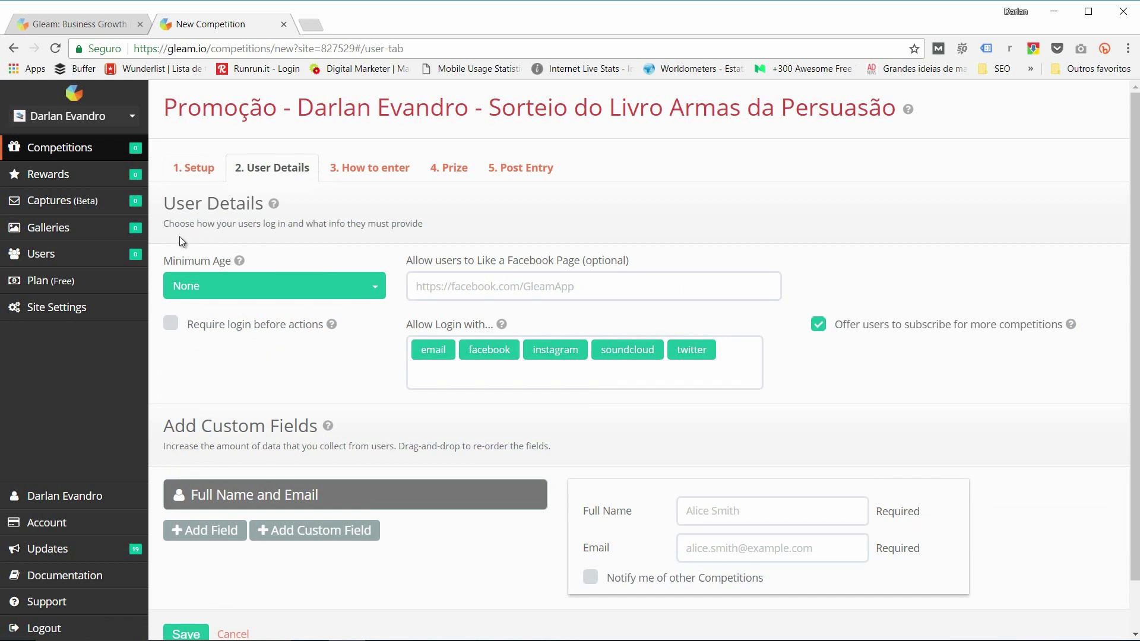
# Step: Keep minimum age at None and enter the creator's Facebook page URL in the Like field
pyautogui.click(226, 287)
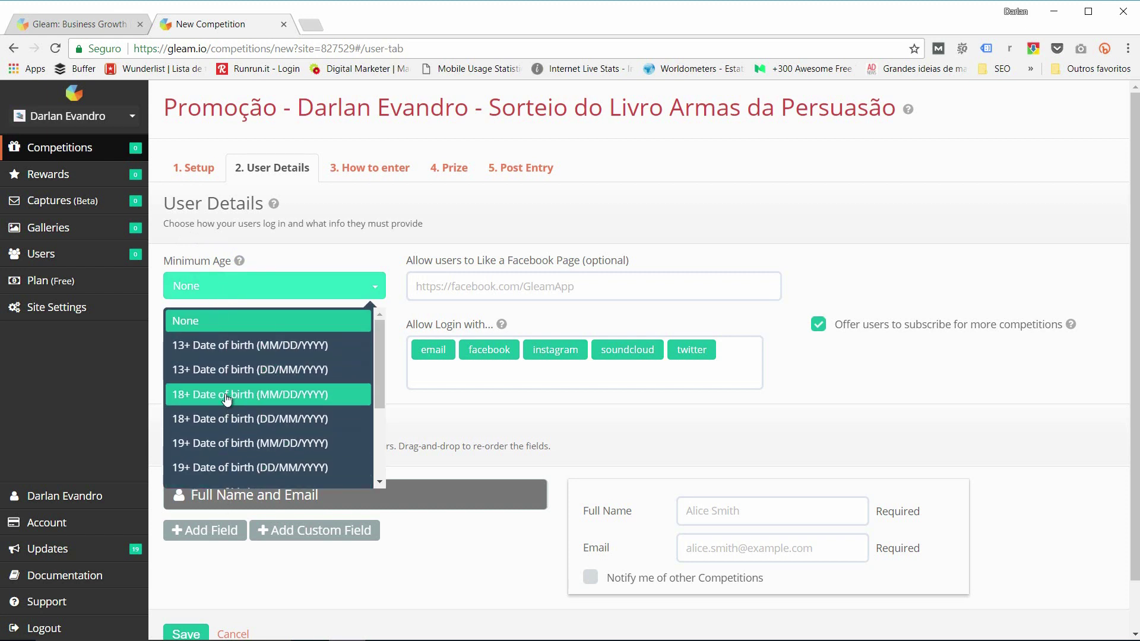
pyautogui.click(358, 255)
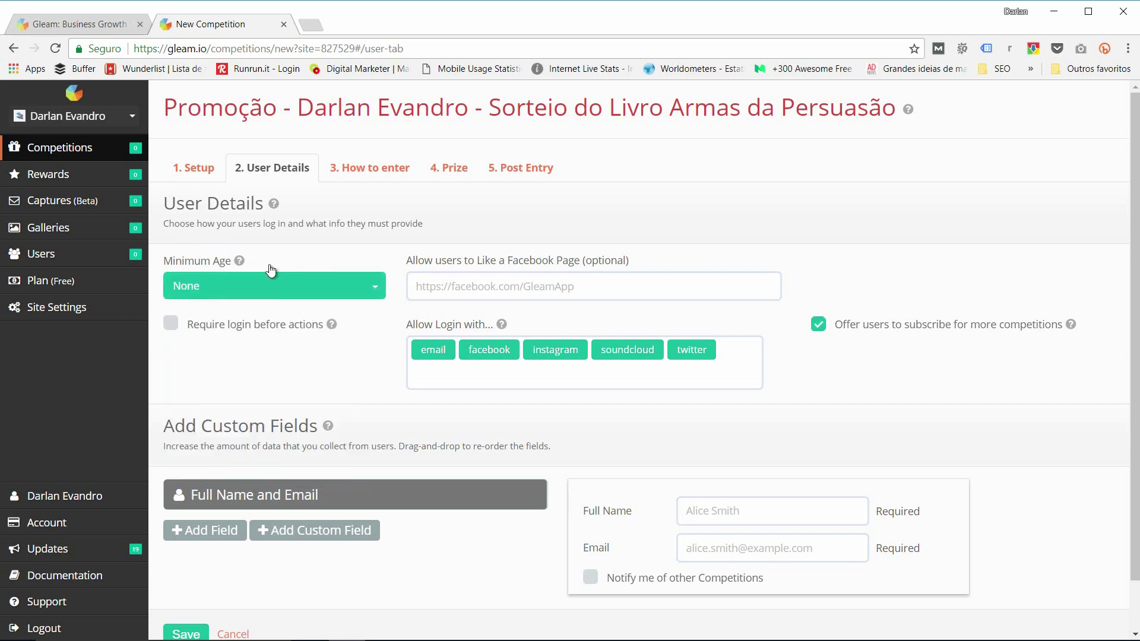
pyautogui.click(192, 295)
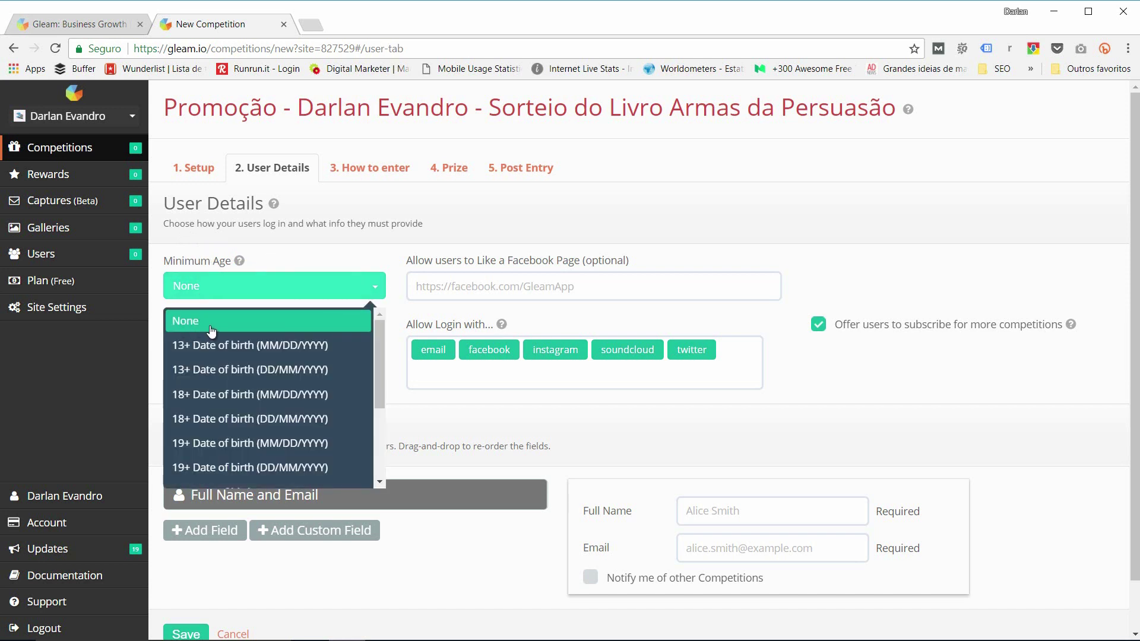
pyautogui.click(185, 322)
pyautogui.click(496, 287)
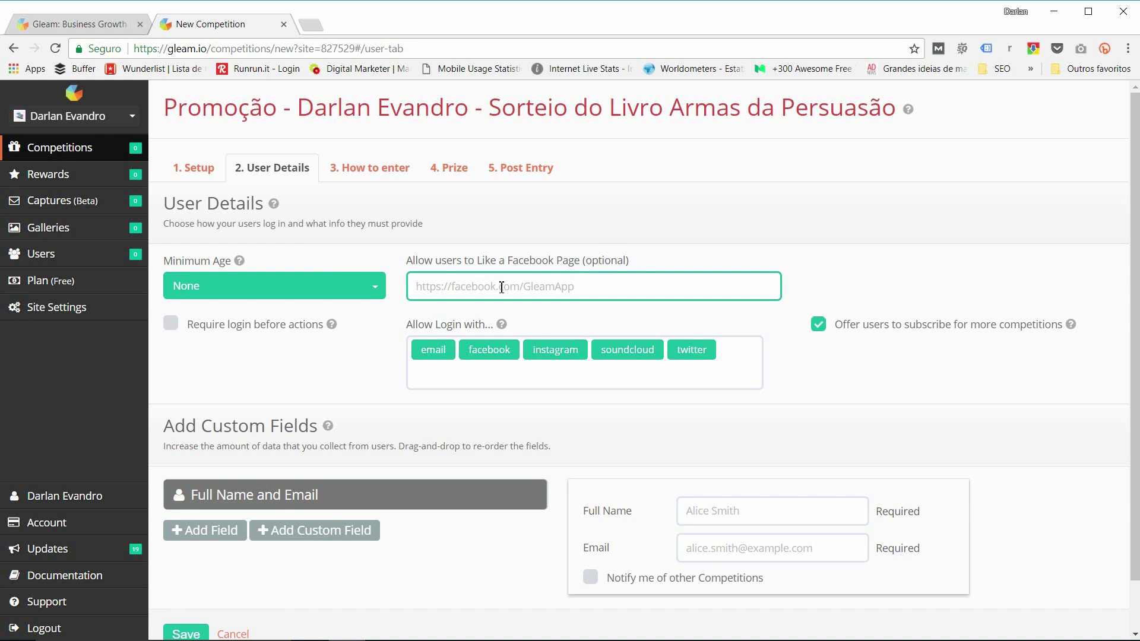
pyautogui.write('http://www.facebook.com/darlanevandro.com.br')
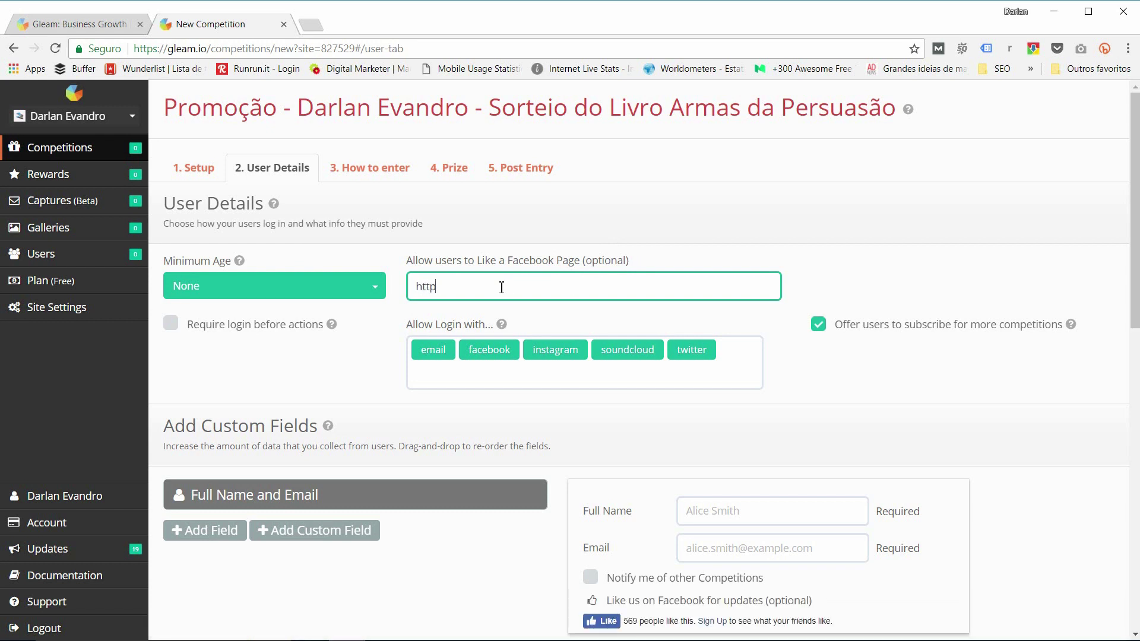
pyautogui.click(455, 337)
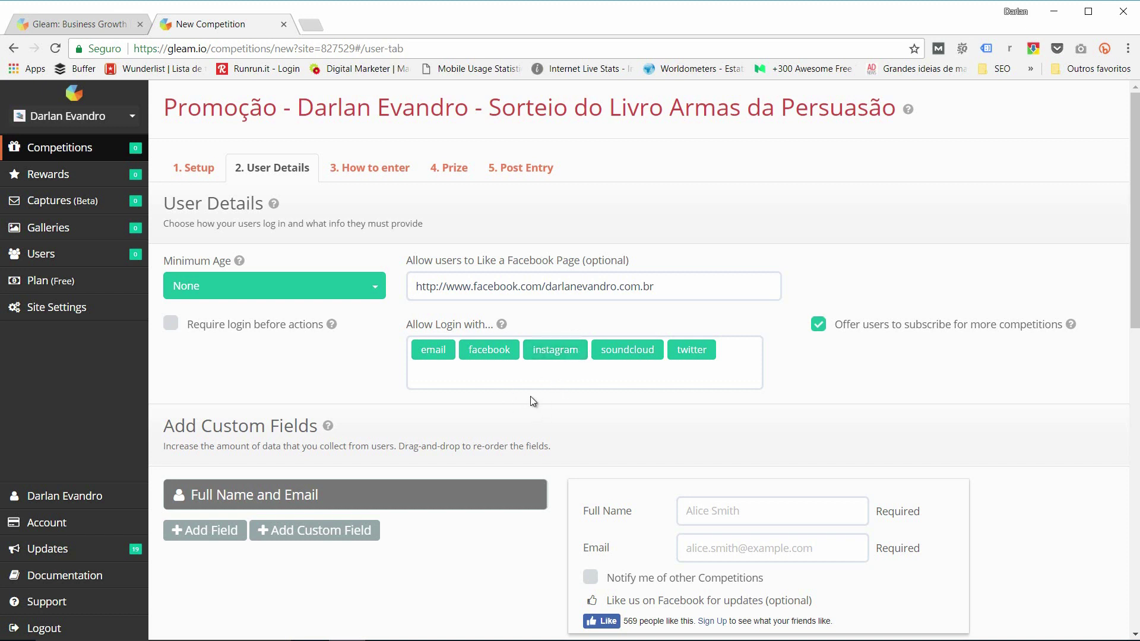
# Step: Remove the email, soundcloud and twitter login options, leaving only Facebook and Instagram
pyautogui.moveTo(484, 352)
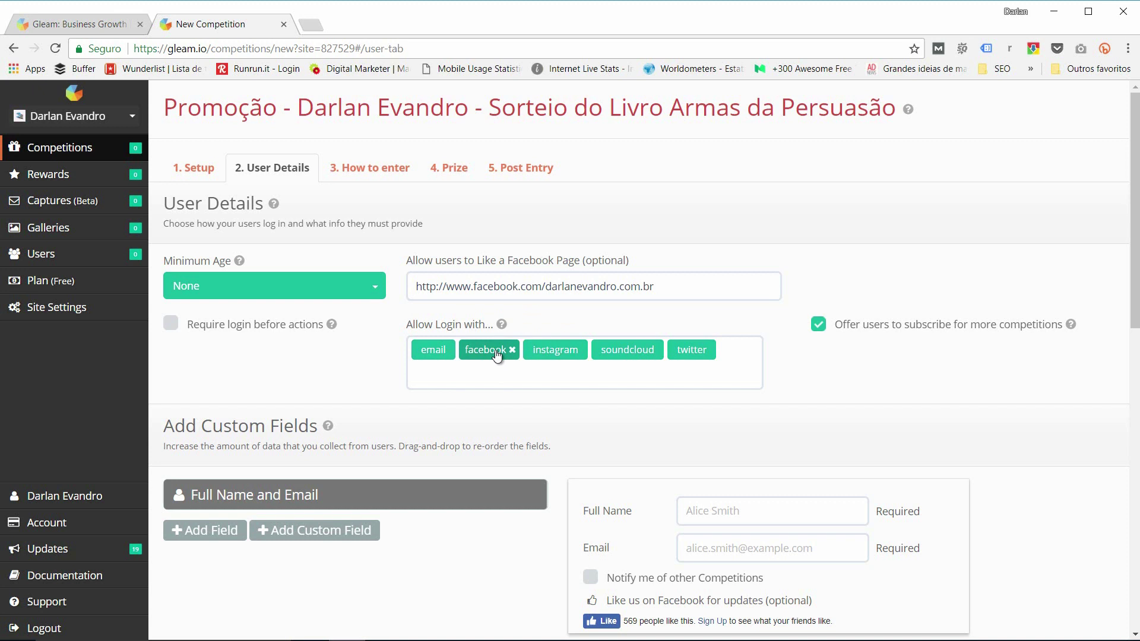
pyautogui.click(459, 350)
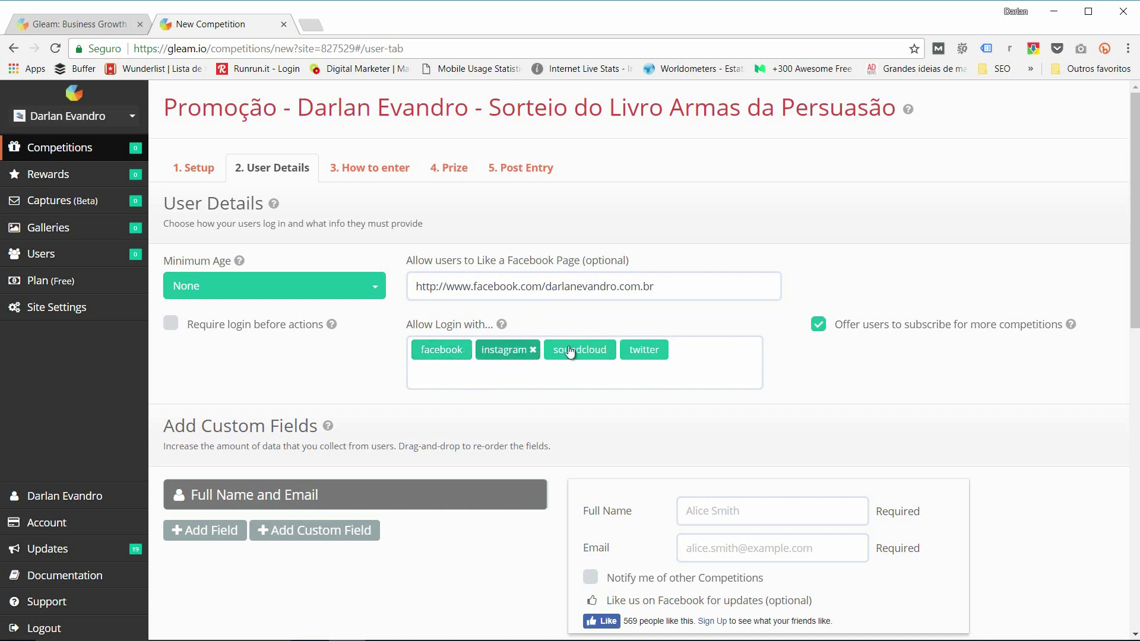
pyautogui.click(609, 350)
pyautogui.click(589, 353)
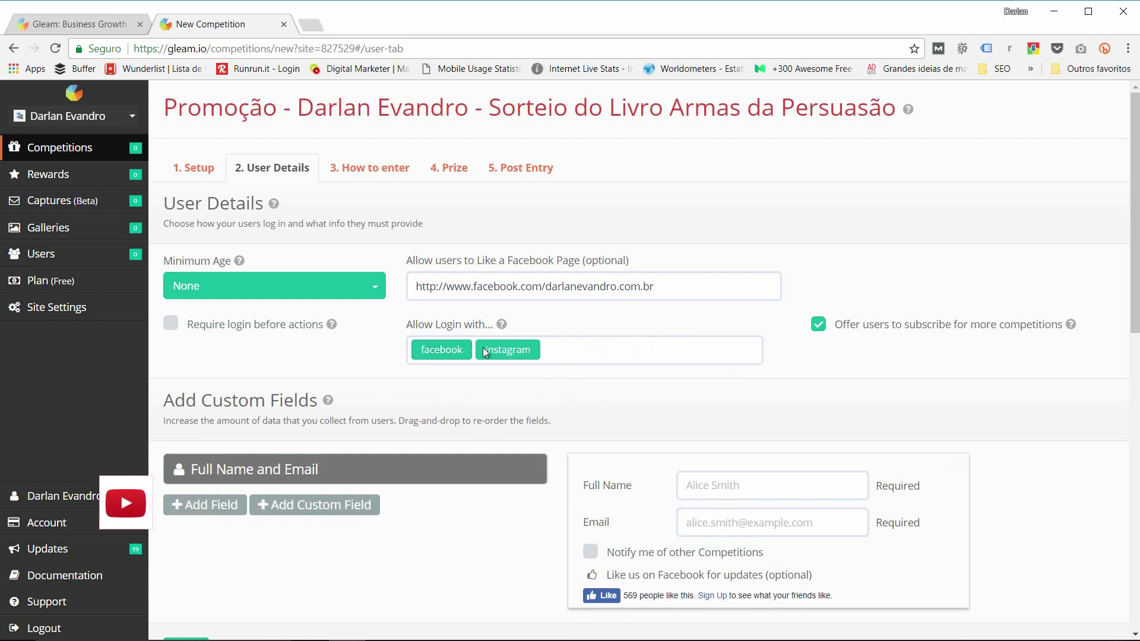
pyautogui.click(349, 168)
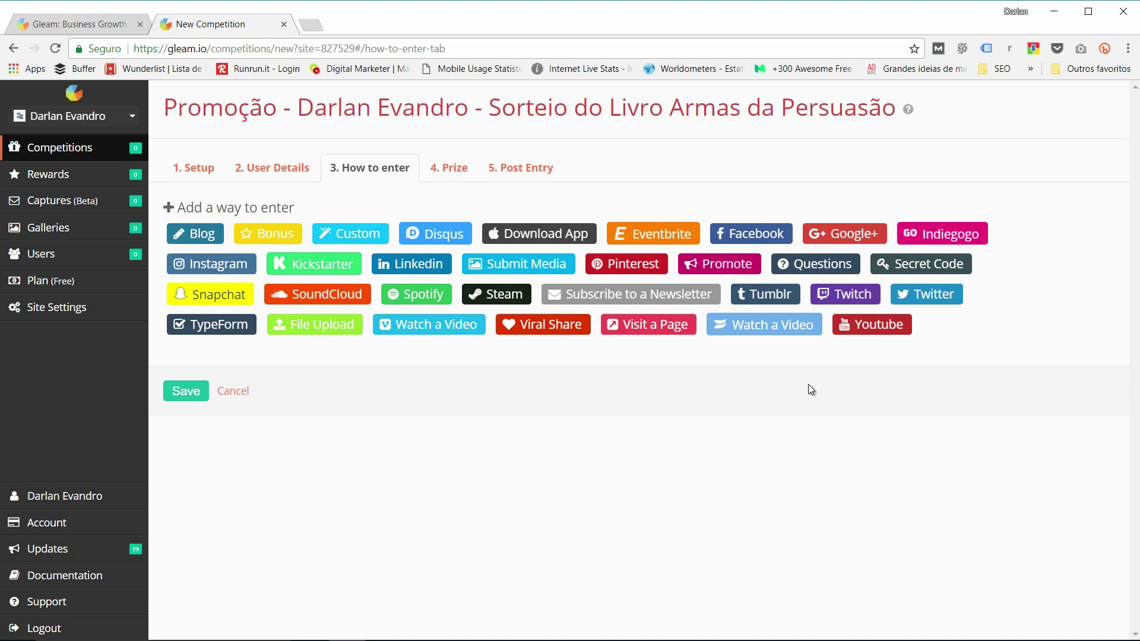
# Step: Show the Facebook entry action types on the How to enter step
pyautogui.click(737, 235)
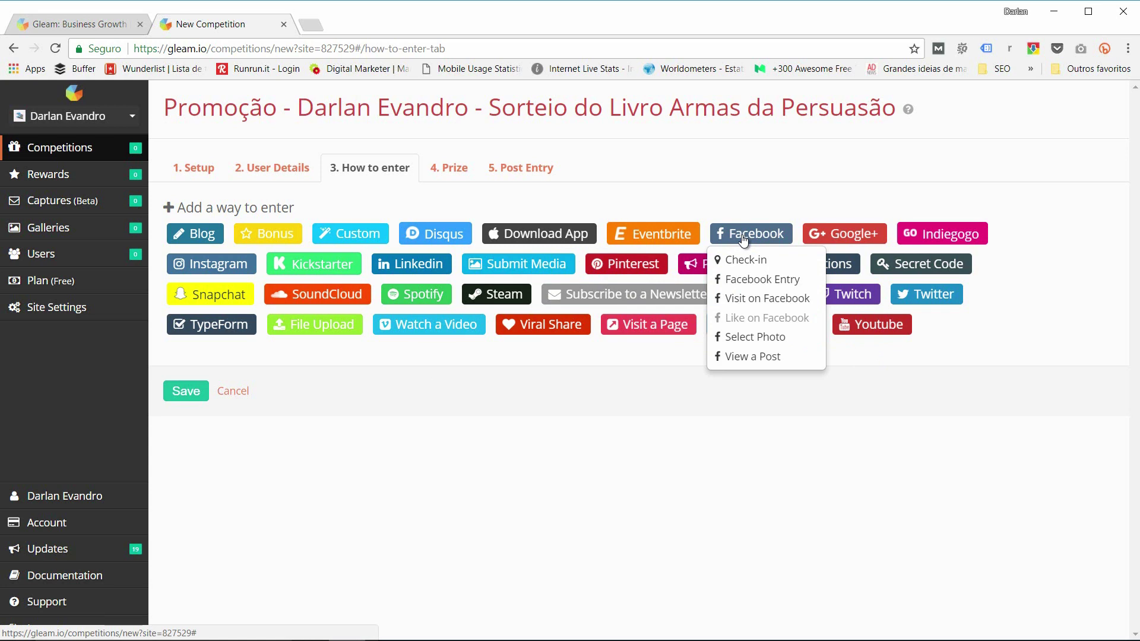
# Step: Add a Visit on Facebook entry pointing to the creator's Facebook page URL
pyautogui.click(756, 301)
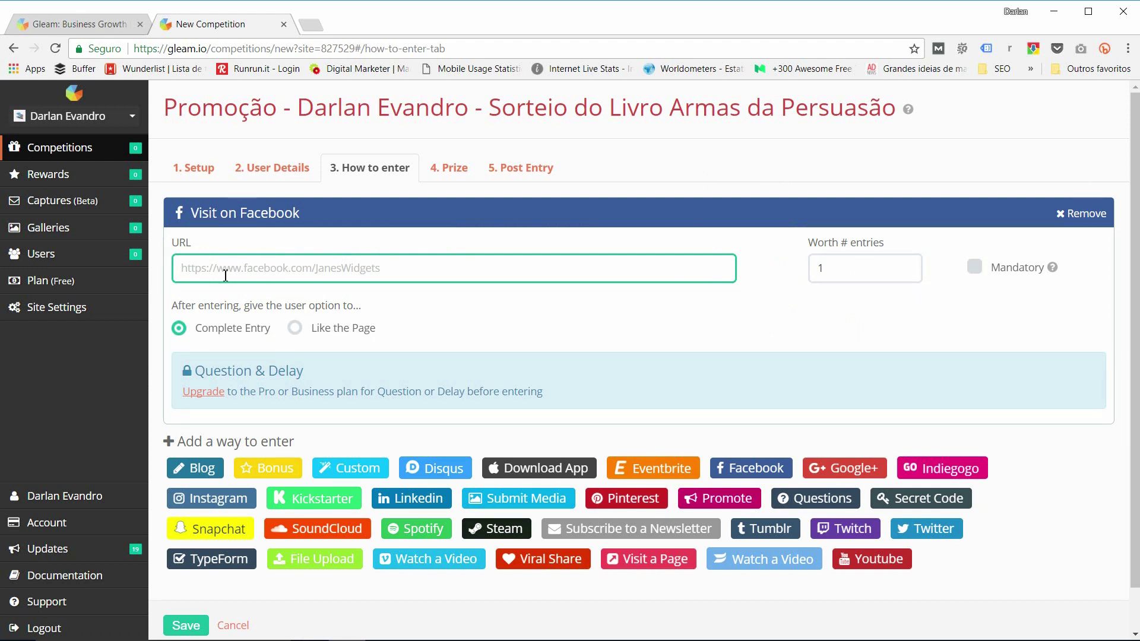
pyautogui.write('http://www.facebook.com/darlanevandro.com.br')
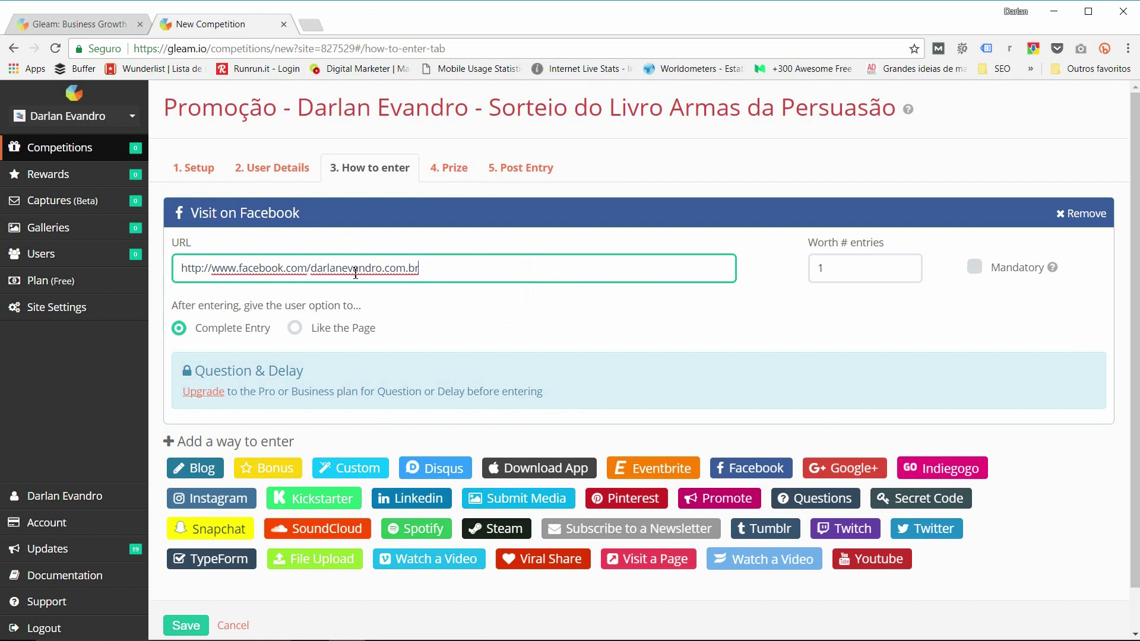
pyautogui.moveTo(178, 268); pyautogui.dragTo(463, 267)
pyautogui.click(622, 267)
pyautogui.moveTo(437, 270); pyautogui.dragTo(150, 264)
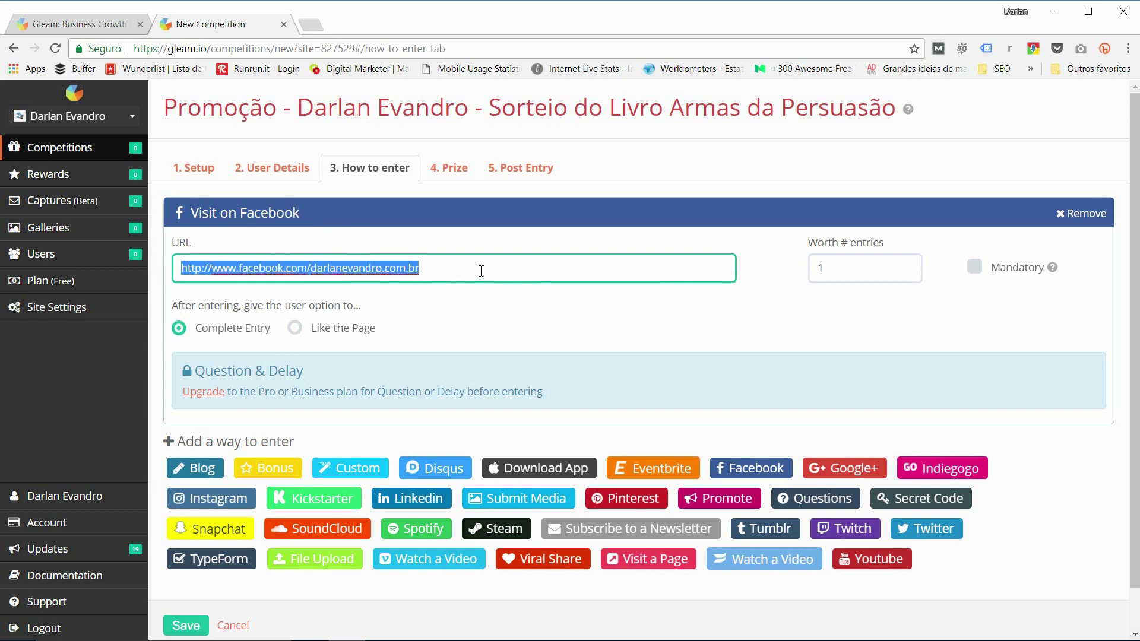
# Step: Keep the Visit on Facebook entry's Worth # entries value at 1
pyautogui.doubleClick(820, 268)
pyautogui.moveTo(819, 268); pyautogui.dragTo(819, 268)
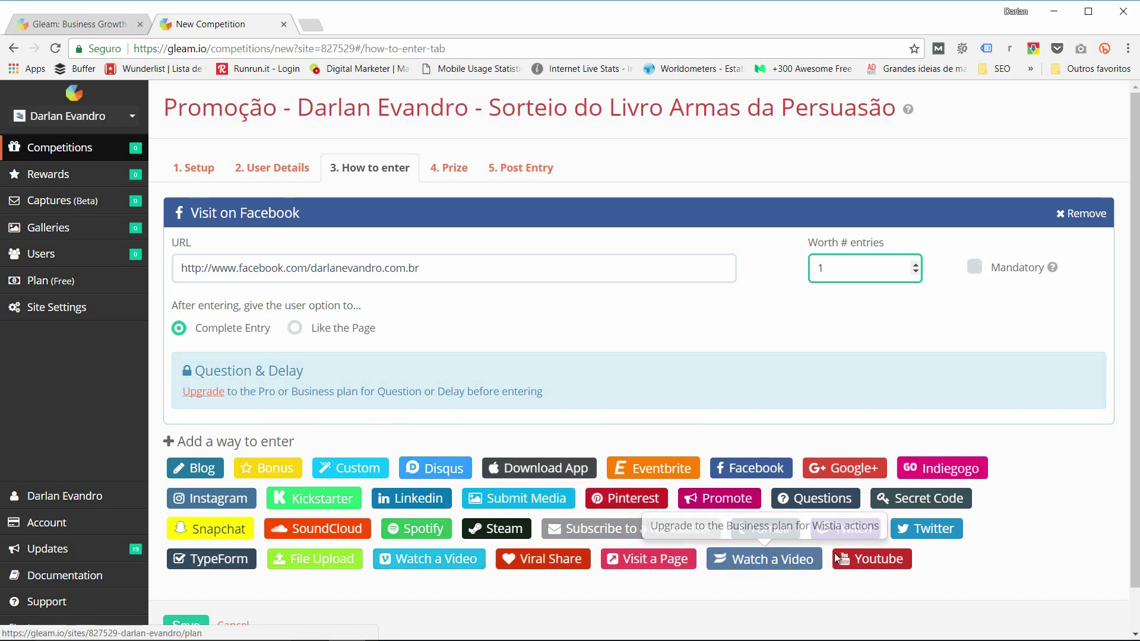
pyautogui.doubleClick(821, 269)
pyautogui.click(583, 273)
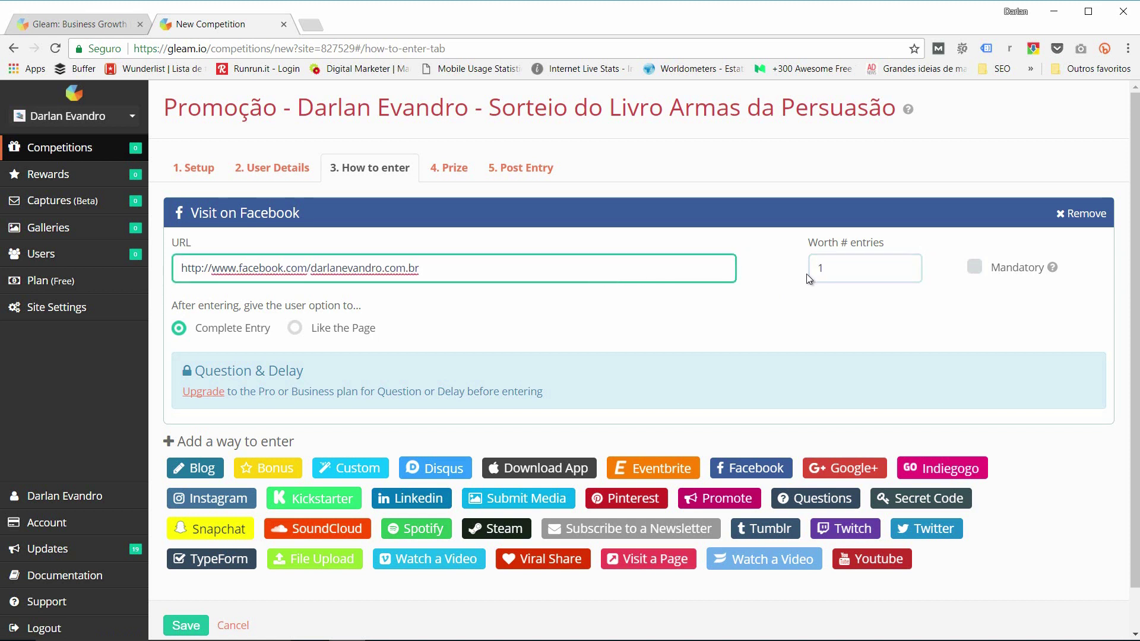
pyautogui.doubleClick(818, 269)
pyautogui.write('1')
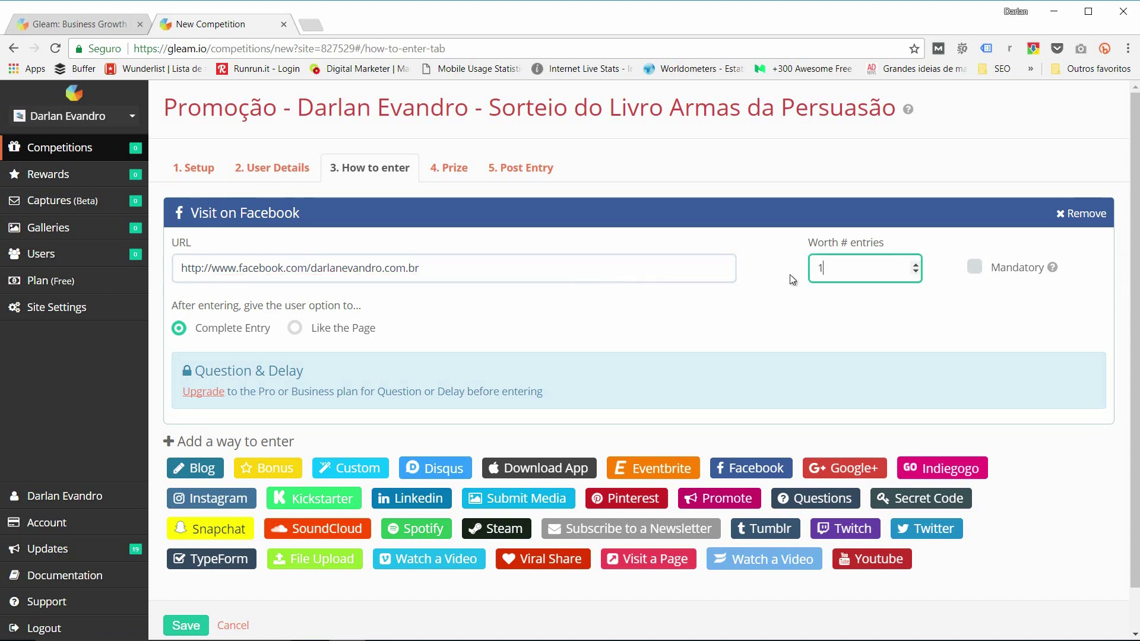
pyautogui.moveTo(419, 268); pyautogui.dragTo(183, 268)
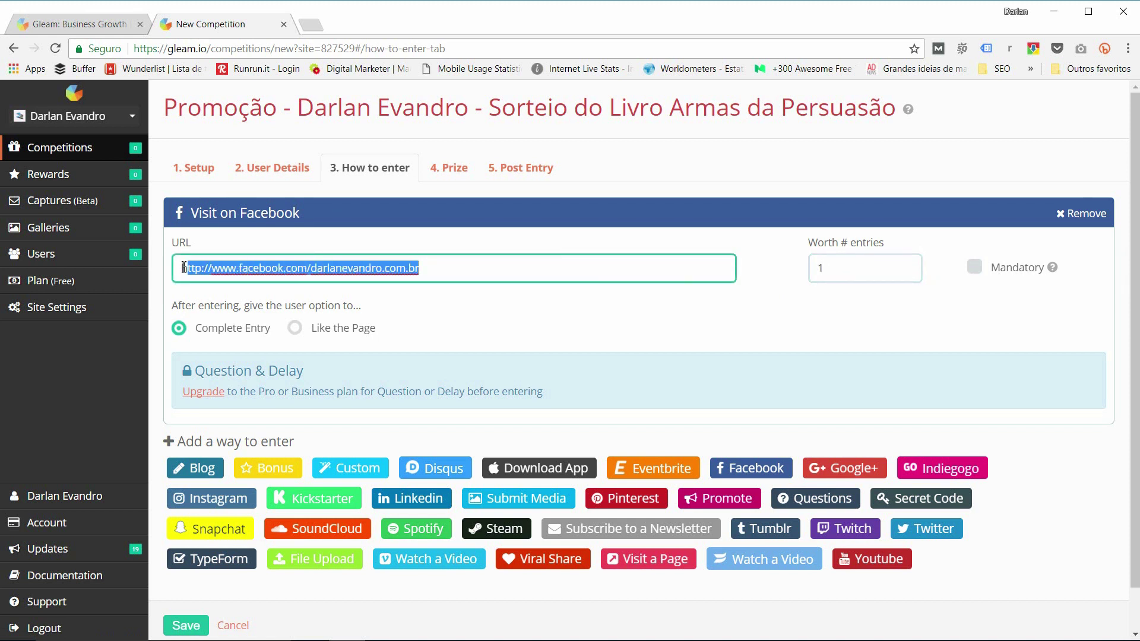
pyautogui.doubleClick(812, 267)
pyautogui.click(770, 297)
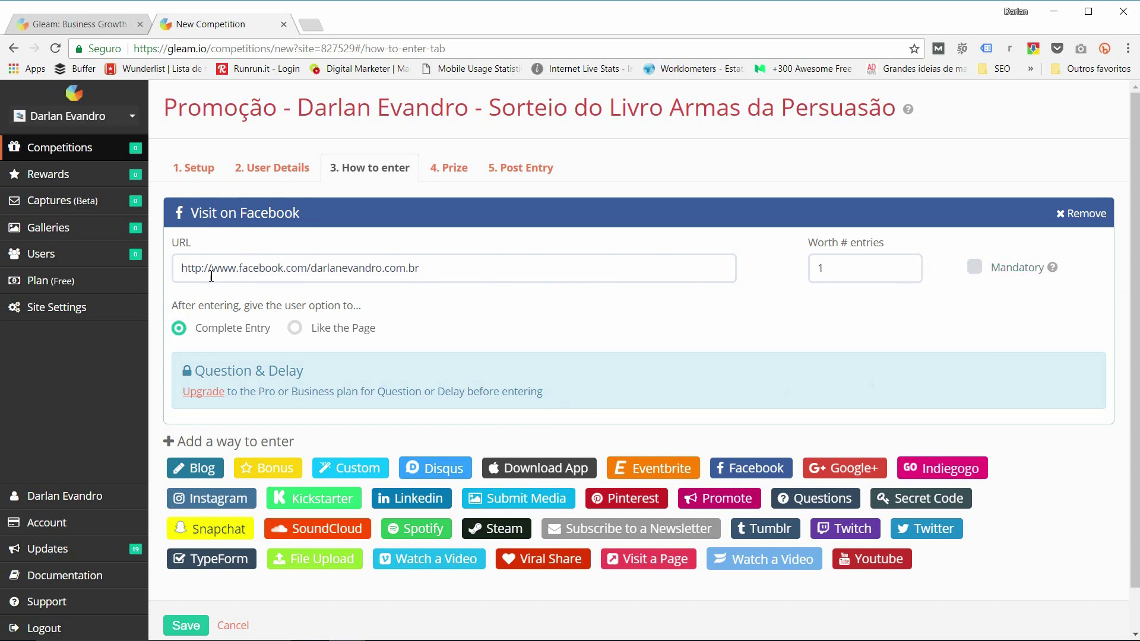
# Step: Mark the Visit on Facebook entry Mandatory and add a Visit a Page entry
pyautogui.click(974, 270)
pyautogui.scroll(-1, 587, 312)
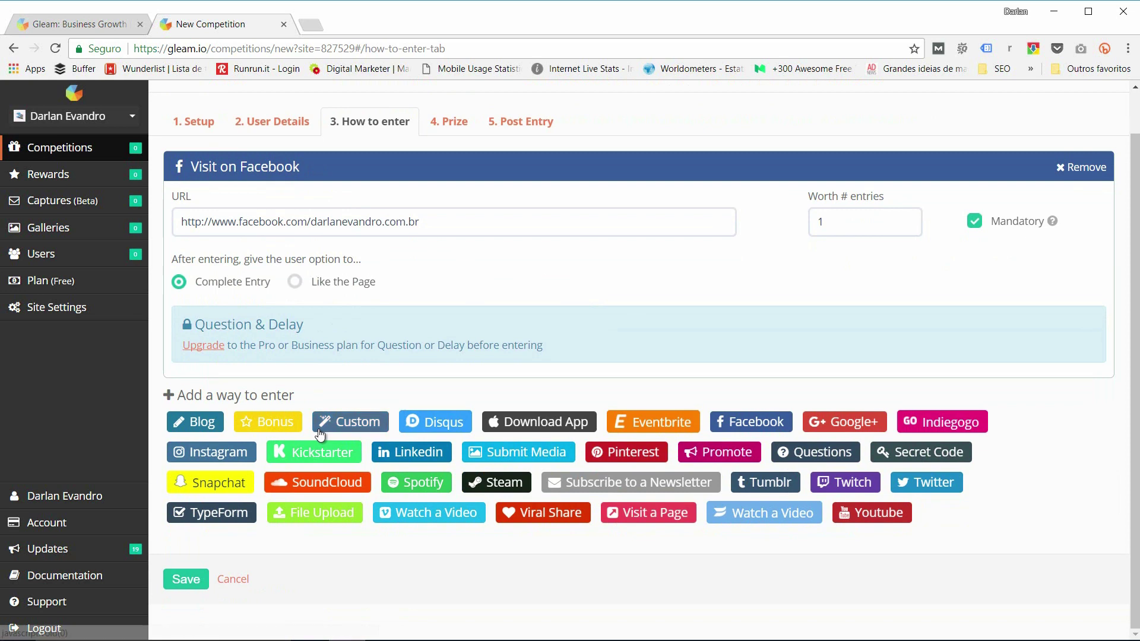
pyautogui.click(655, 514)
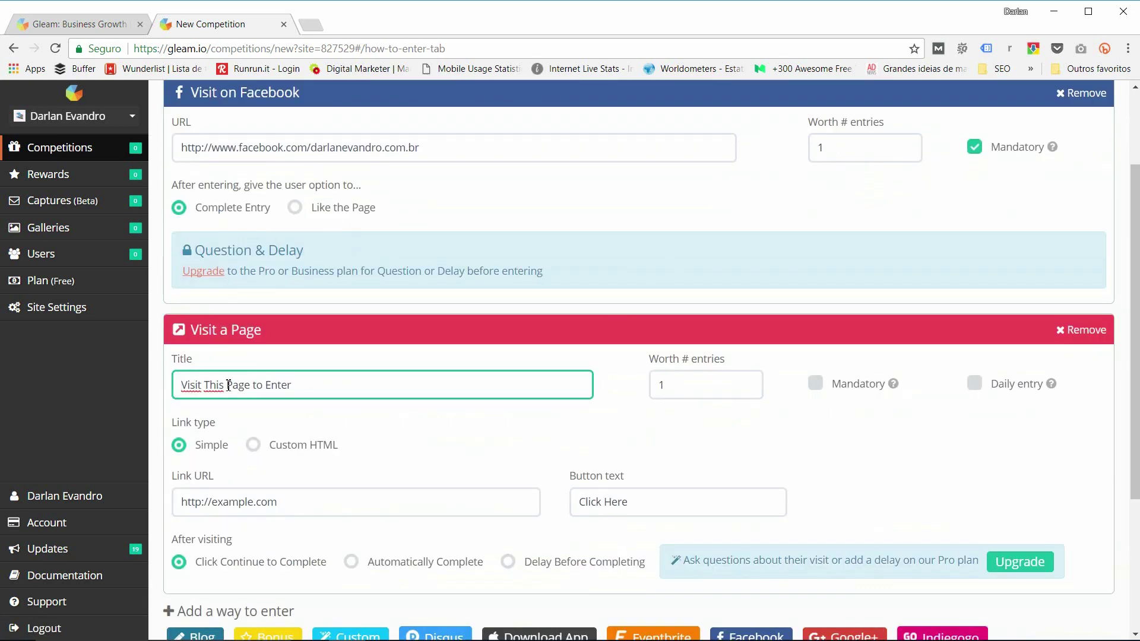
# Step: Title the Visit a Page entry 'Visite a página do sorteio para participar', worth 1 entry
pyautogui.moveTo(291, 385); pyautogui.dragTo(178, 385)
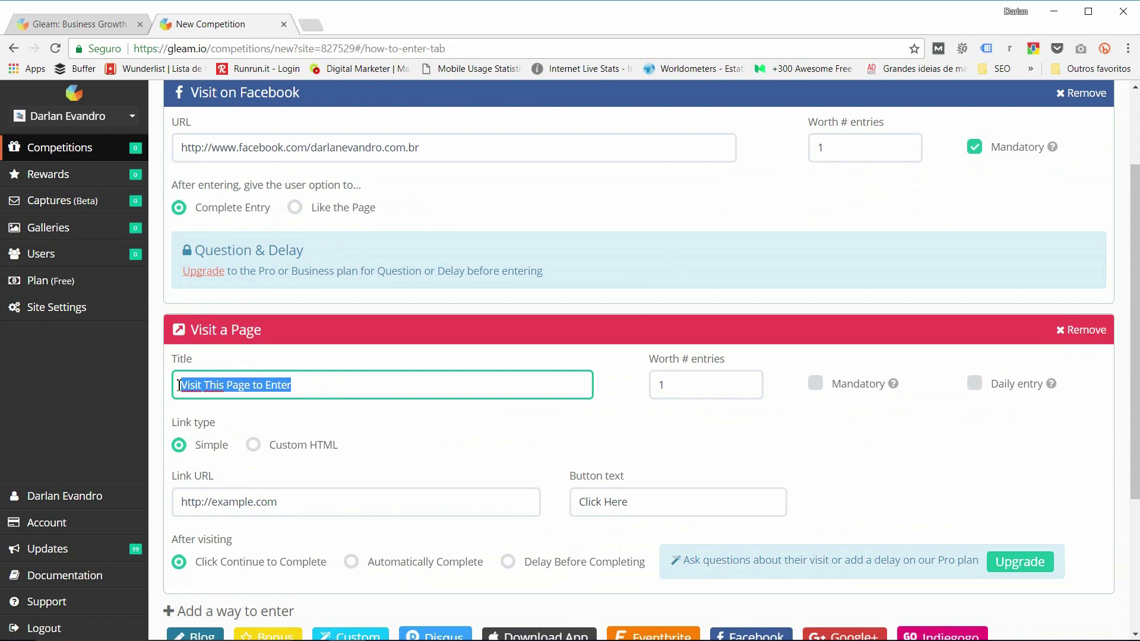
pyautogui.write('Visite a página do sorteio para participar')
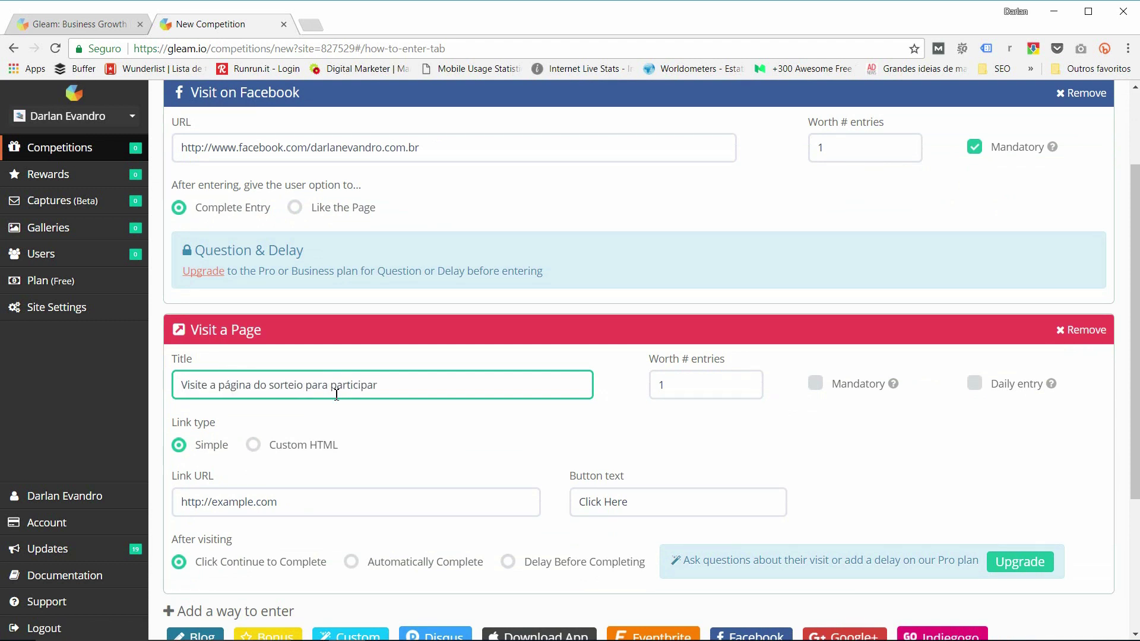
pyautogui.click(642, 369)
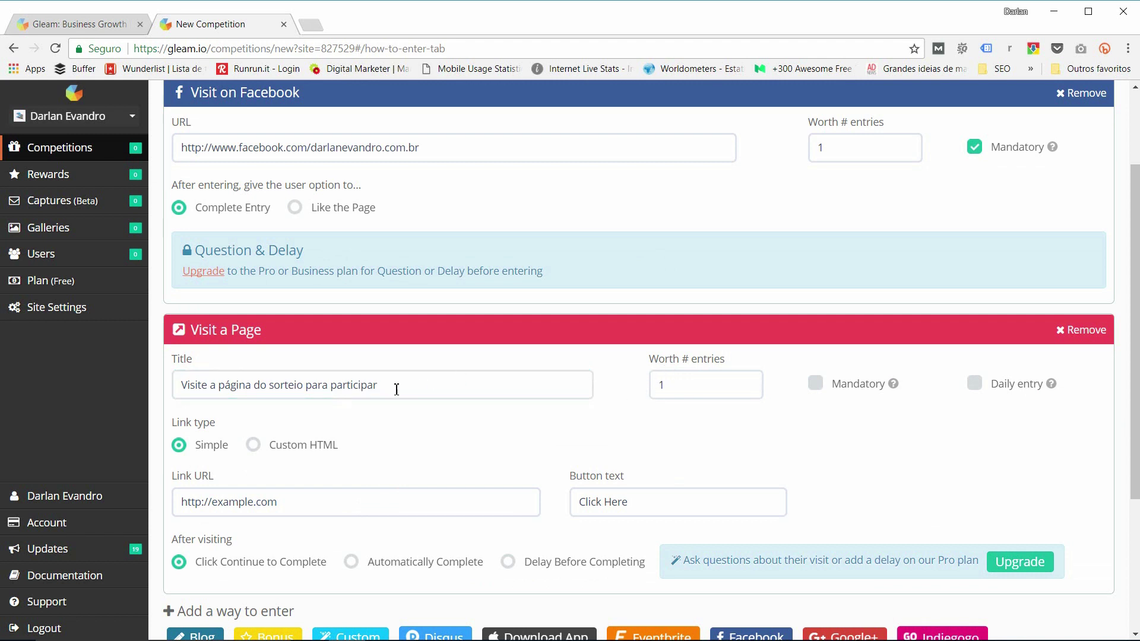
pyautogui.click(664, 386)
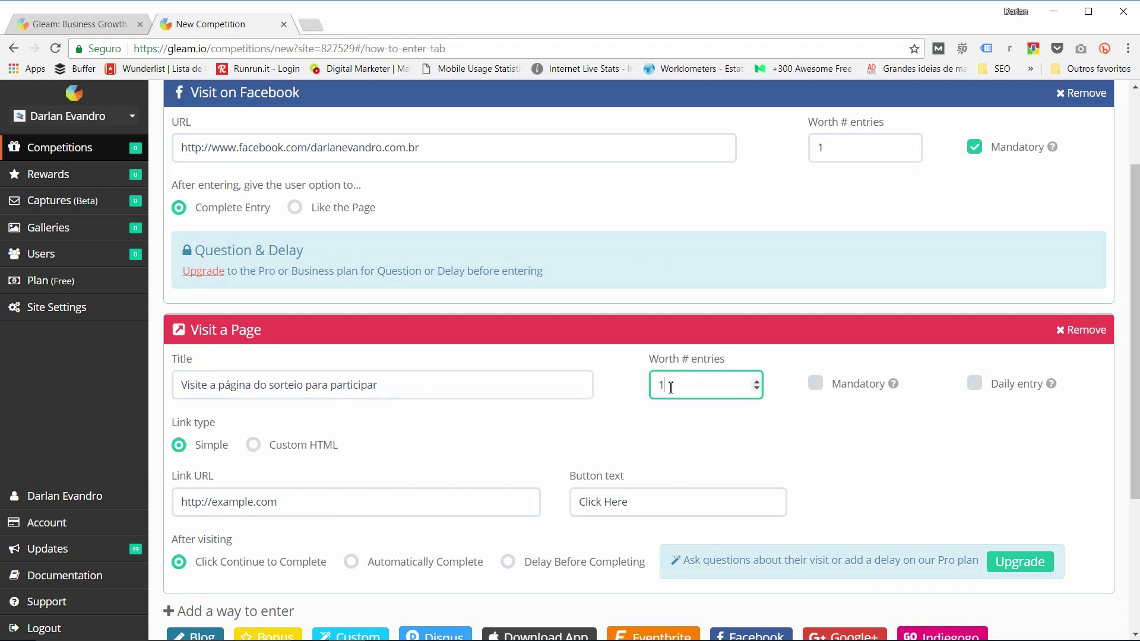
pyautogui.moveTo(670, 387); pyautogui.dragTo(641, 389)
pyautogui.click(722, 405)
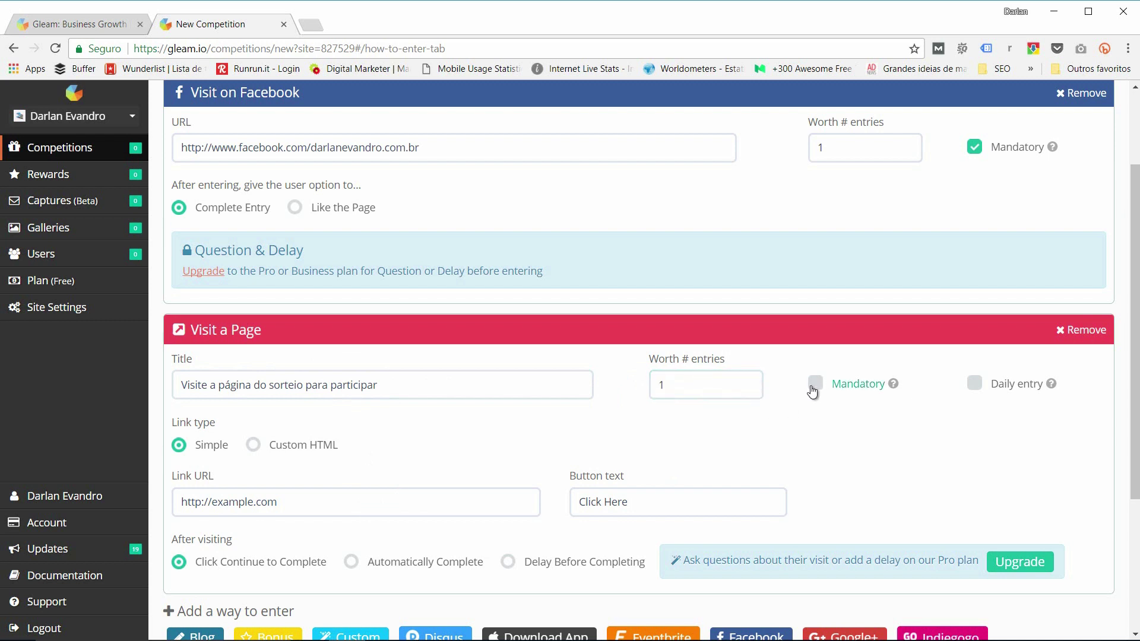
# Step: Set the entry's link to the creator's website and its button text to 'Acessar agora!'
pyautogui.tripleClick(288, 501)
pyautogui.moveTo(291, 501); pyautogui.dragTo(180, 502)
pyautogui.write('http://www.darlanevandro.com.br')
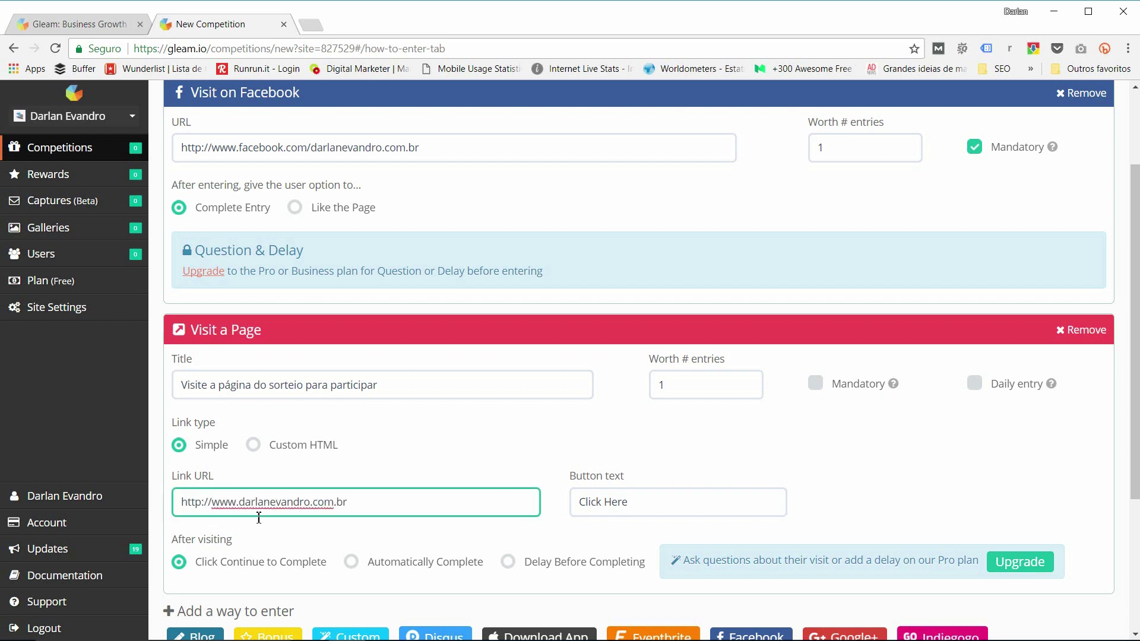
pyautogui.moveTo(650, 501); pyautogui.dragTo(555, 504)
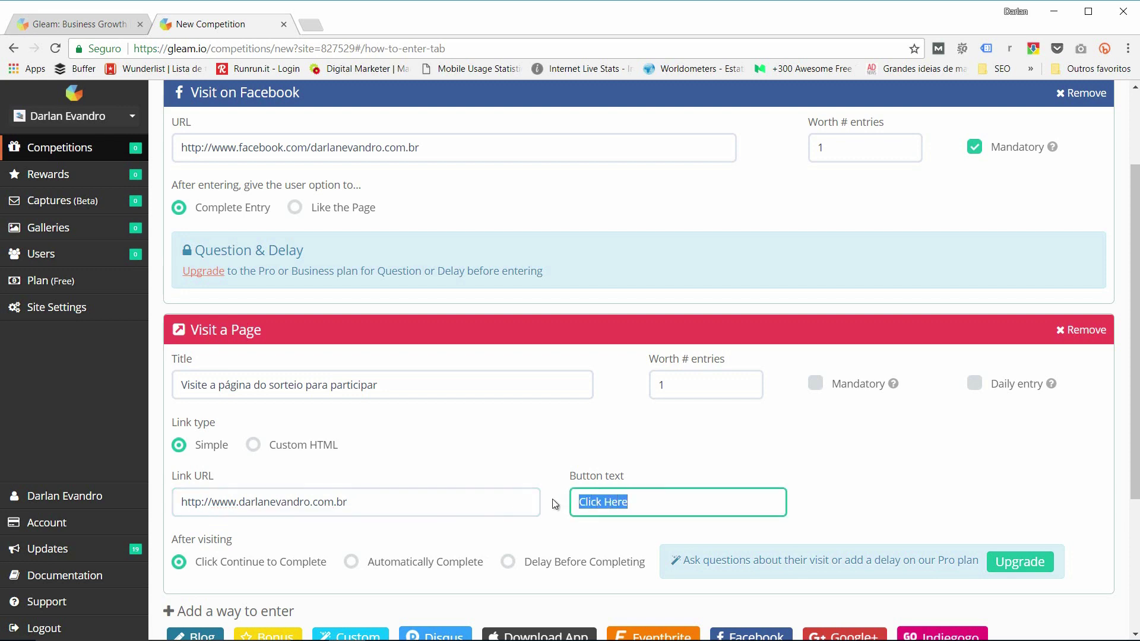
pyautogui.write('Acessar agora!')
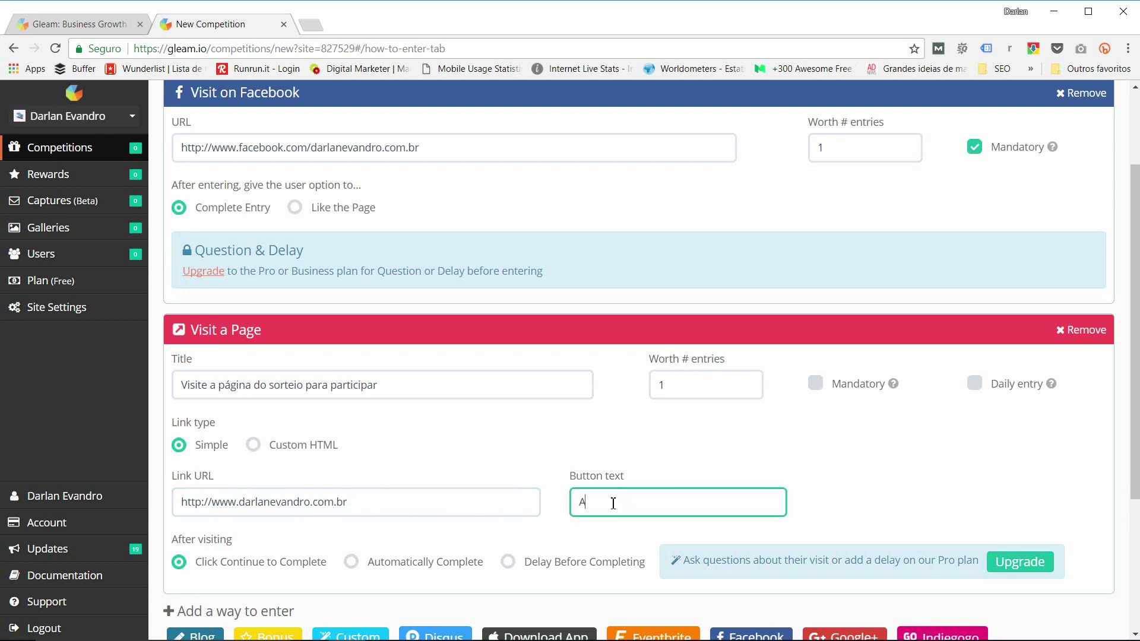
pyautogui.scroll(-1, 527, 360)
pyautogui.scroll(2, 525, 358)
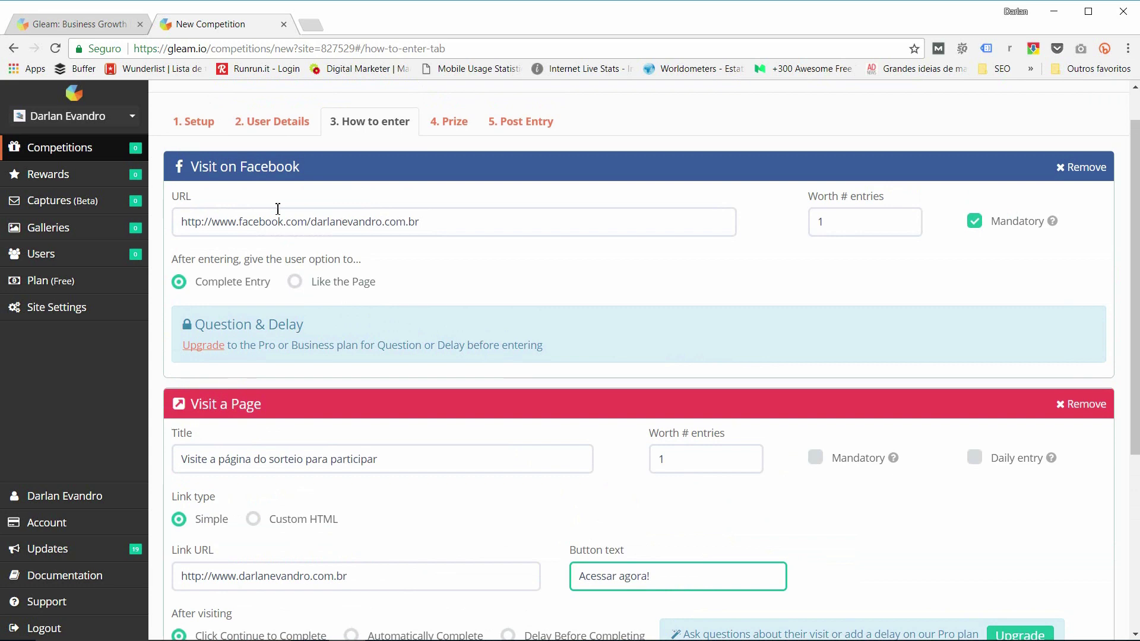
pyautogui.scroll(-2, 274, 186)
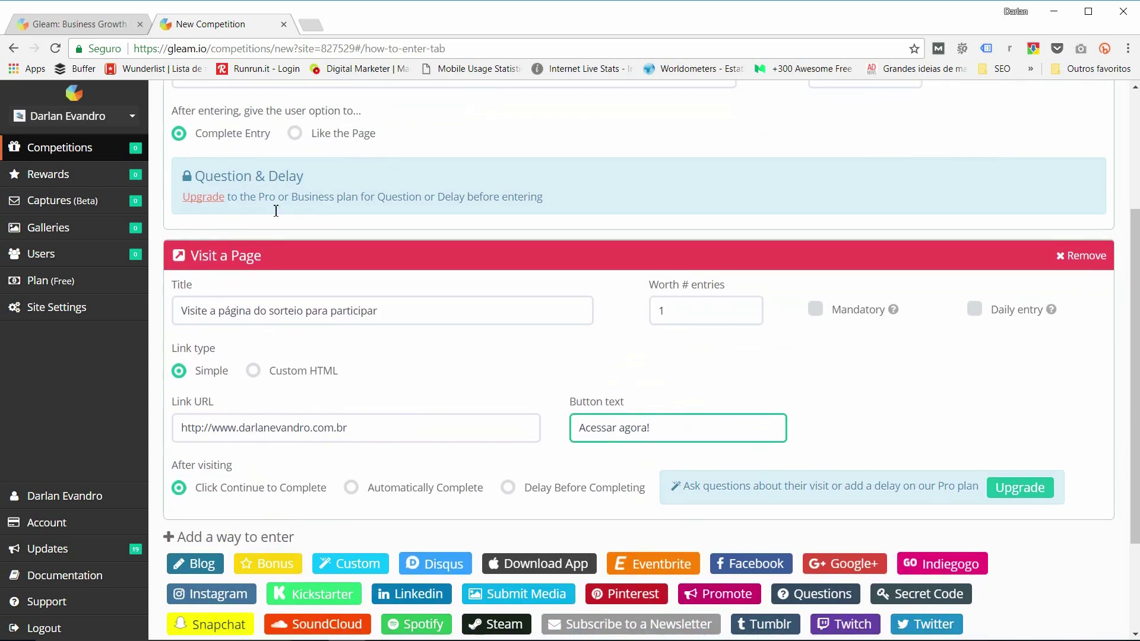
pyautogui.scroll(-2, 265, 261)
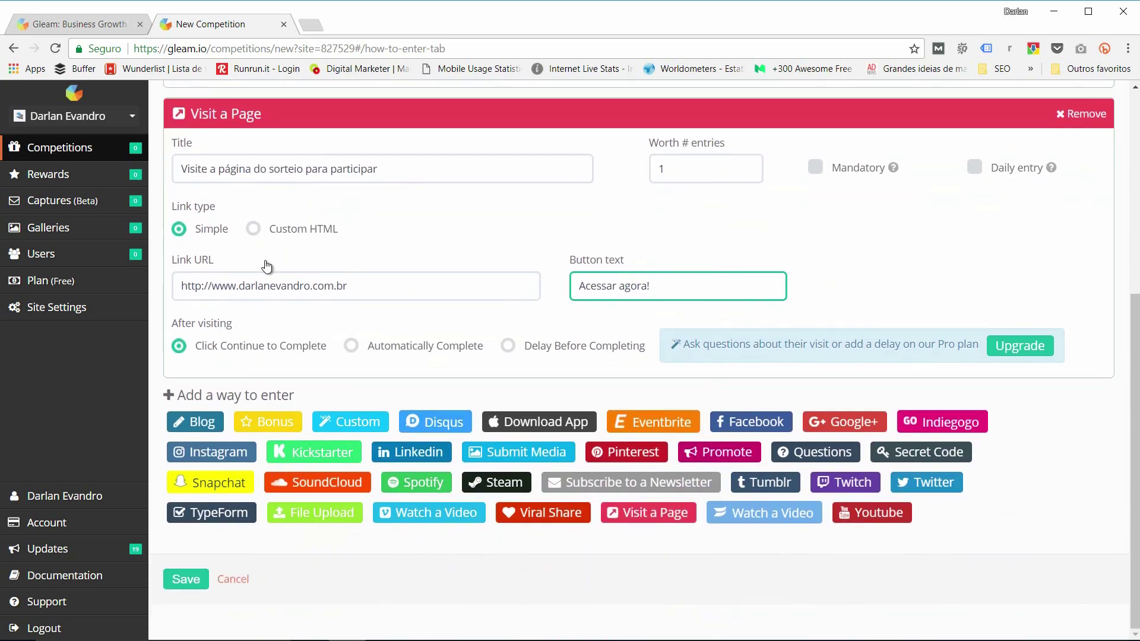
# Step: Add a Viral Share entry titled 'Estou participando do sorteio de um livro…'
pyautogui.click(538, 516)
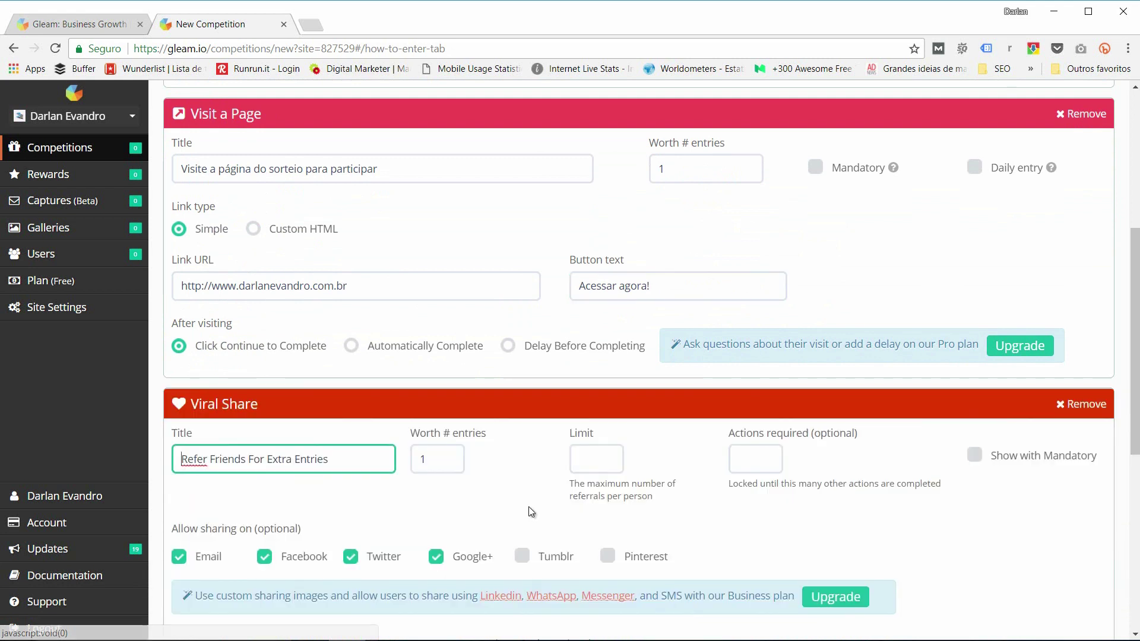
pyautogui.tripleClick(363, 468)
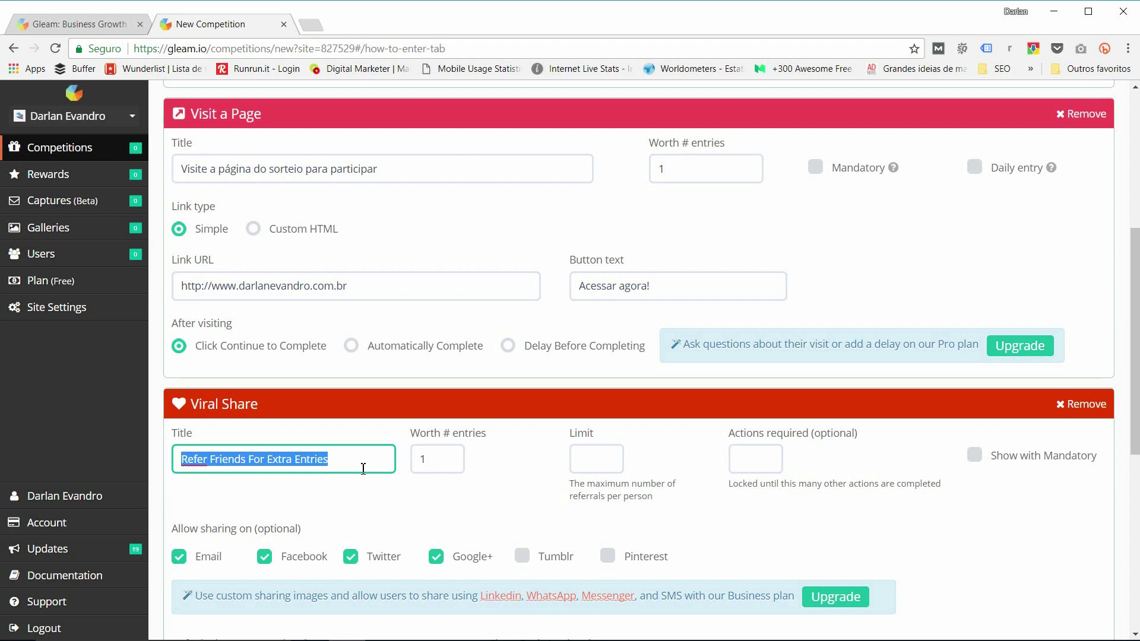
pyautogui.write('Estou participando do sorteio de um livro. Confi')
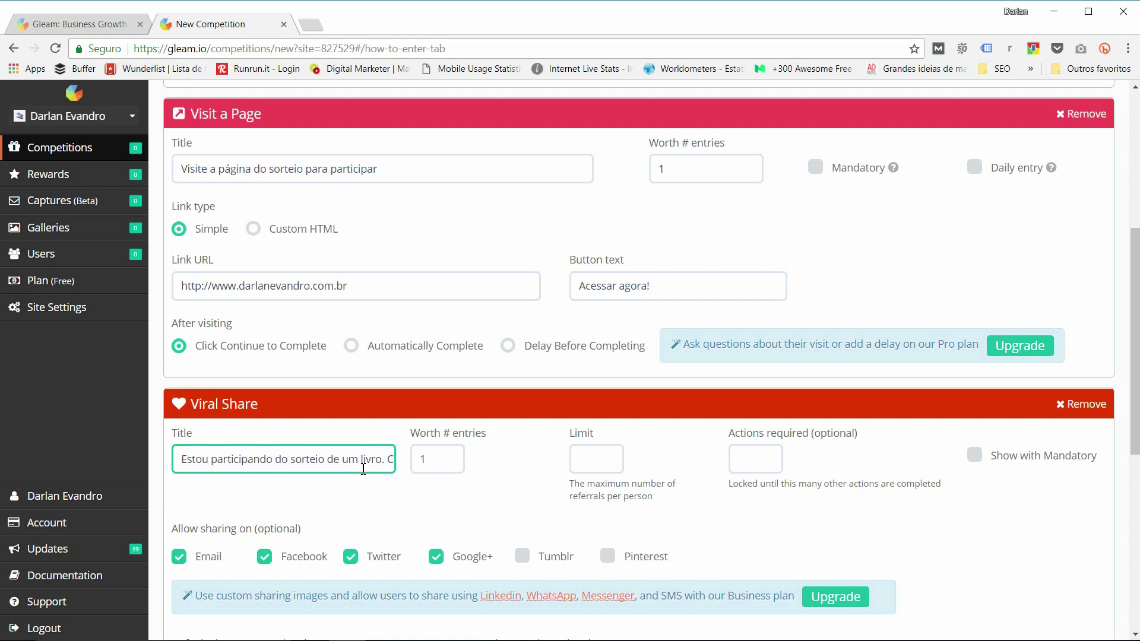
pyautogui.moveTo(309, 465); pyautogui.dragTo(382, 461)
pyautogui.click(392, 459)
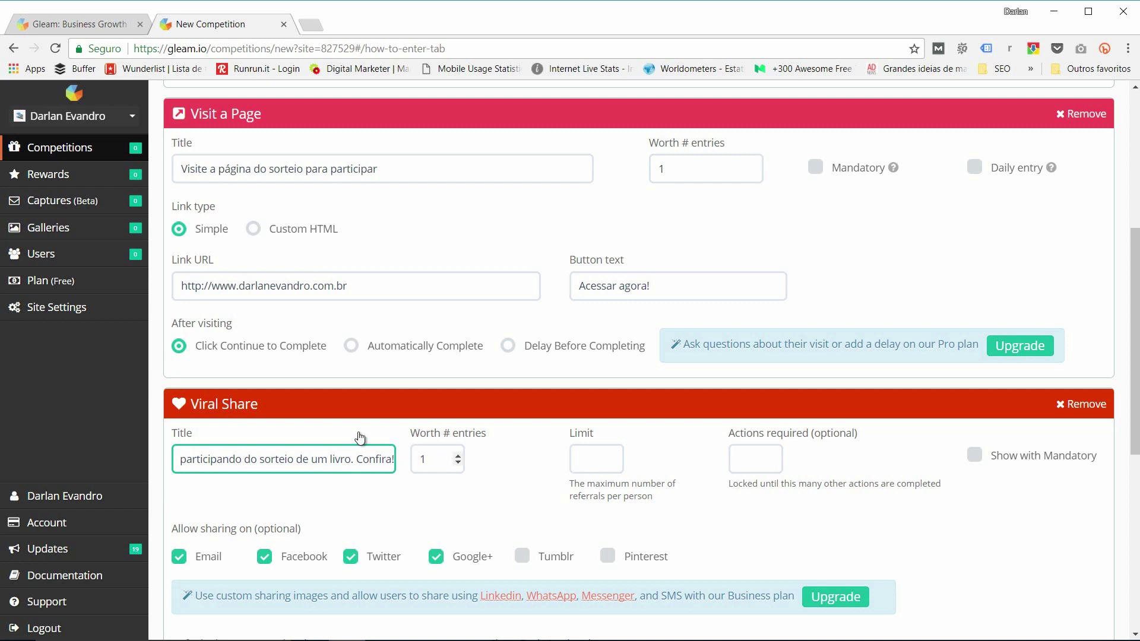
# Step: Keep the Viral Share referral Limit at 1 per person
pyautogui.click(430, 464)
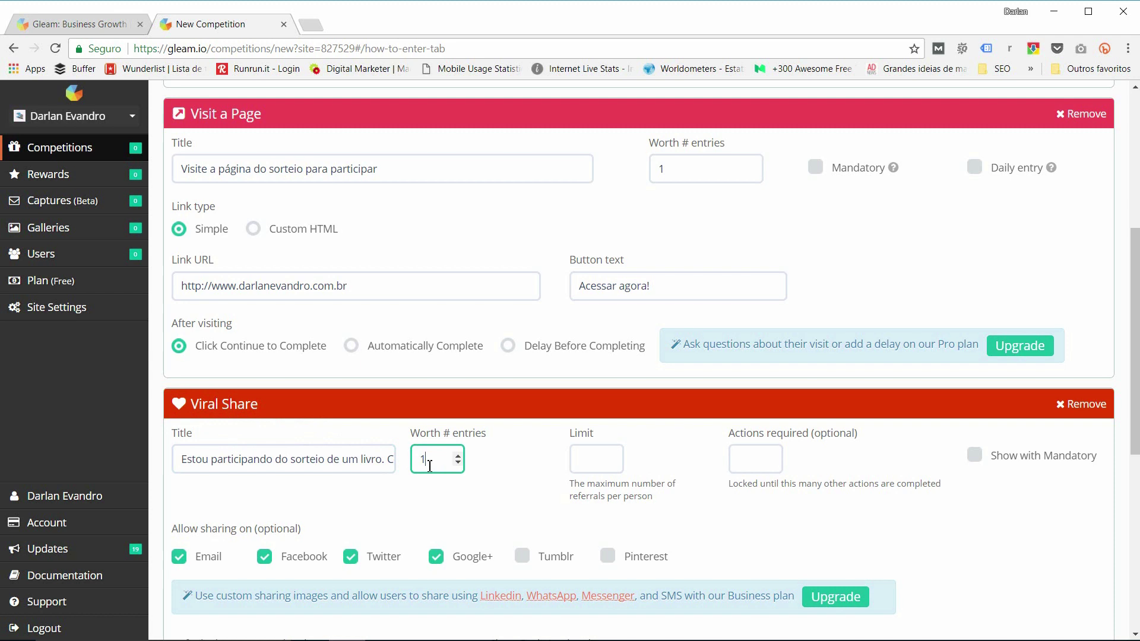
pyautogui.scroll(-1, 434, 464)
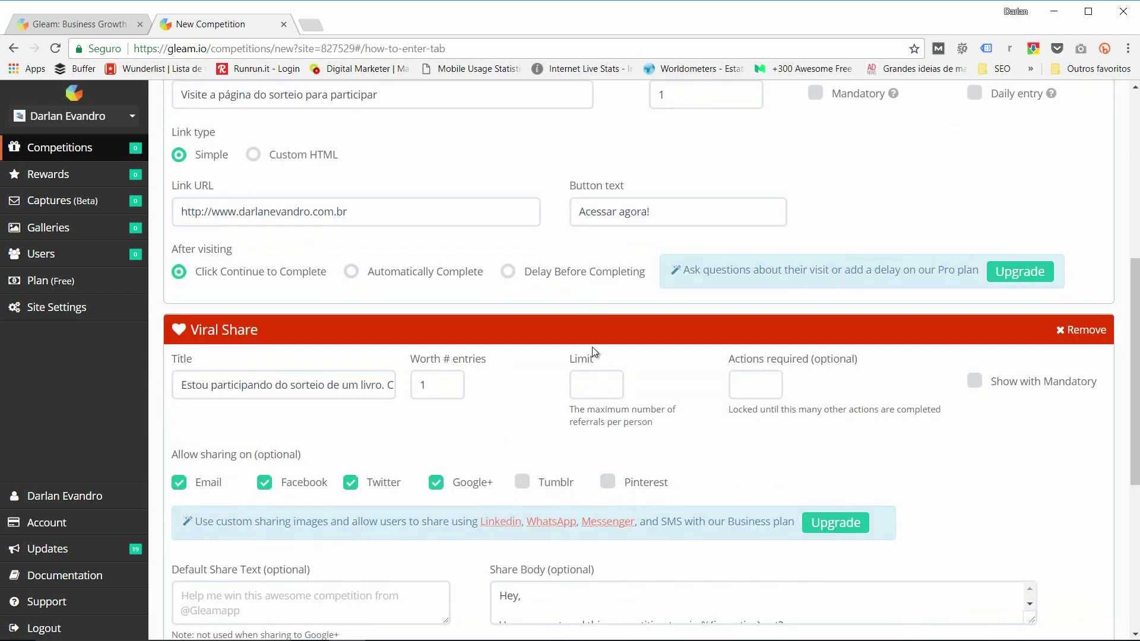
pyautogui.click(574, 377)
pyautogui.doubleClick(592, 385)
pyautogui.doubleClick(424, 385)
pyautogui.click(565, 391)
pyautogui.click(537, 411)
# Step: Uncheck Twitter and Email so sharing is allowed only on Facebook and Google+
pyautogui.scroll(-1, 251, 437)
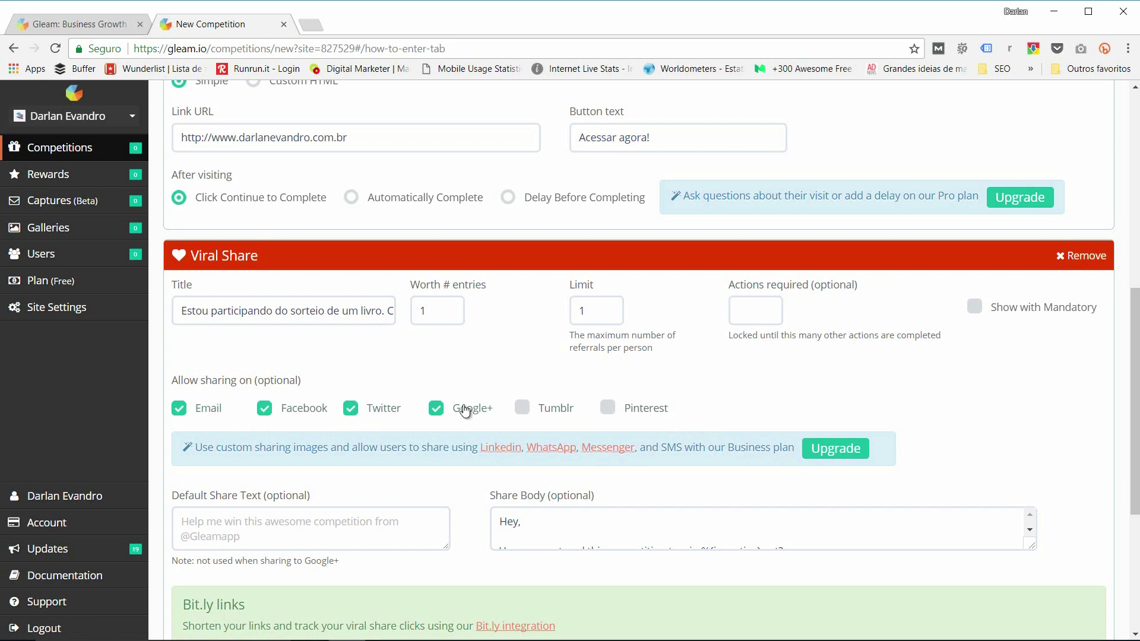
pyautogui.click(350, 407)
pyautogui.click(202, 419)
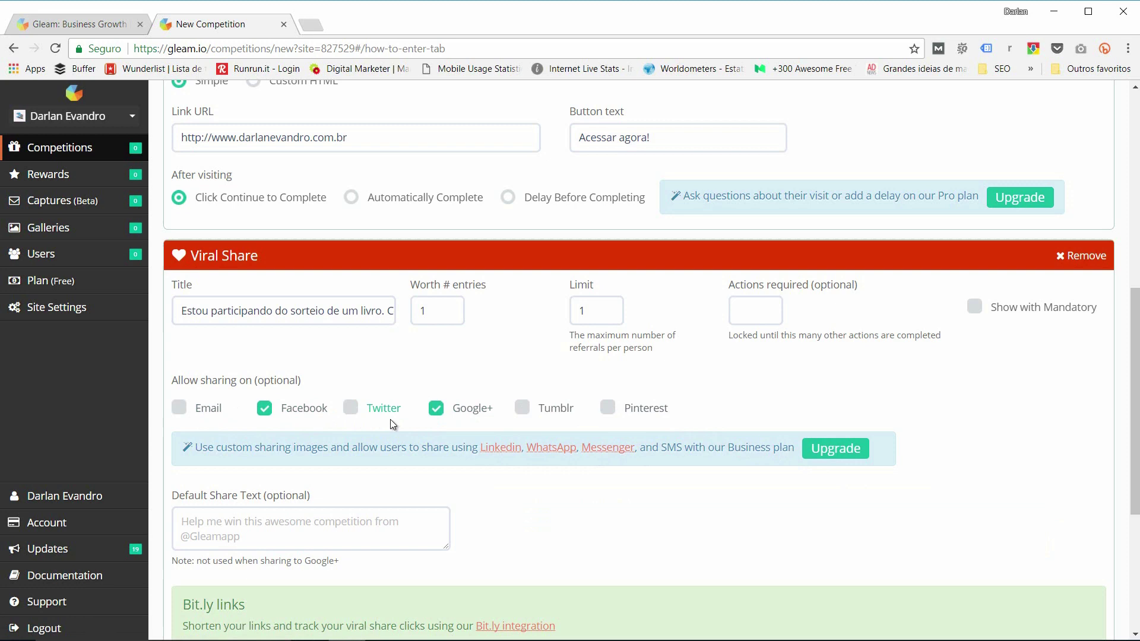
pyautogui.scroll(-2, 400, 469)
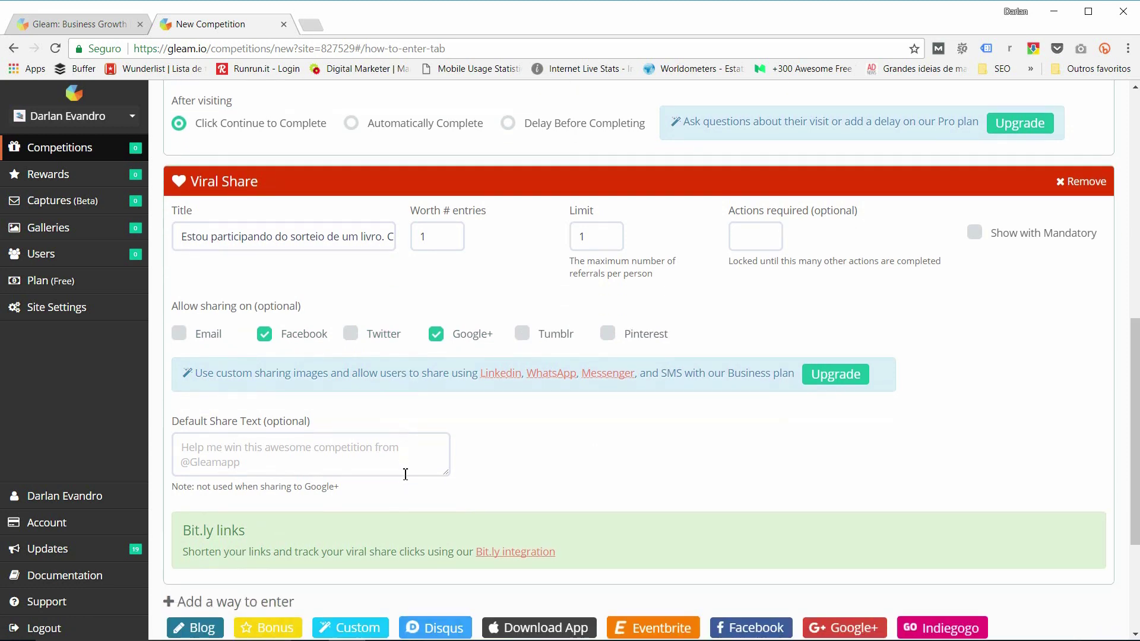
pyautogui.scroll(2, 398, 449)
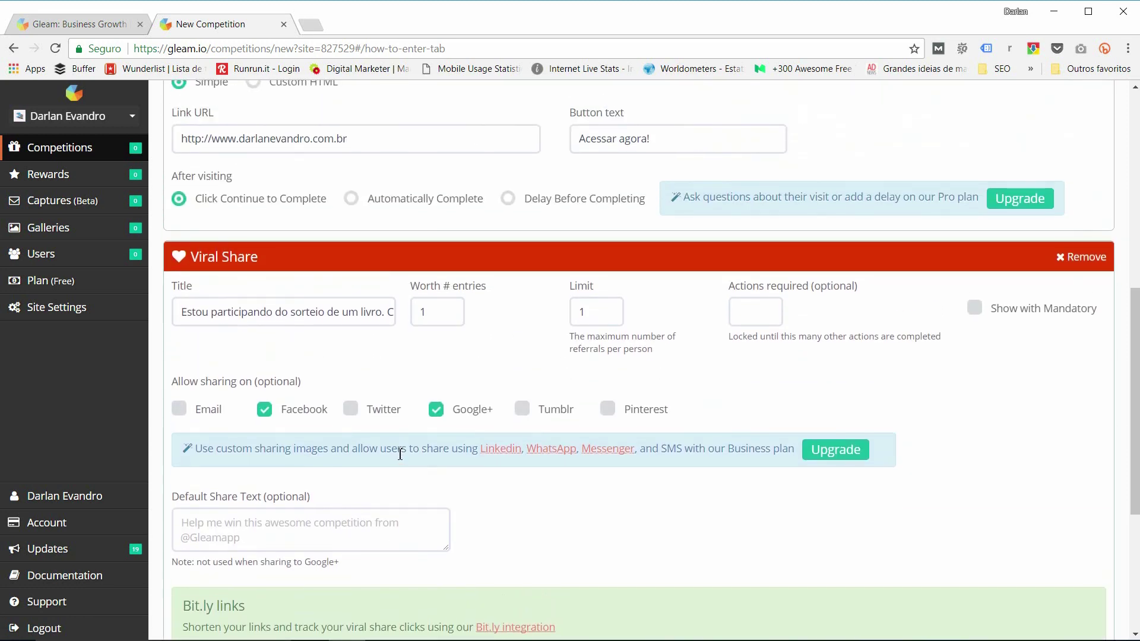
pyautogui.scroll(8, 401, 450)
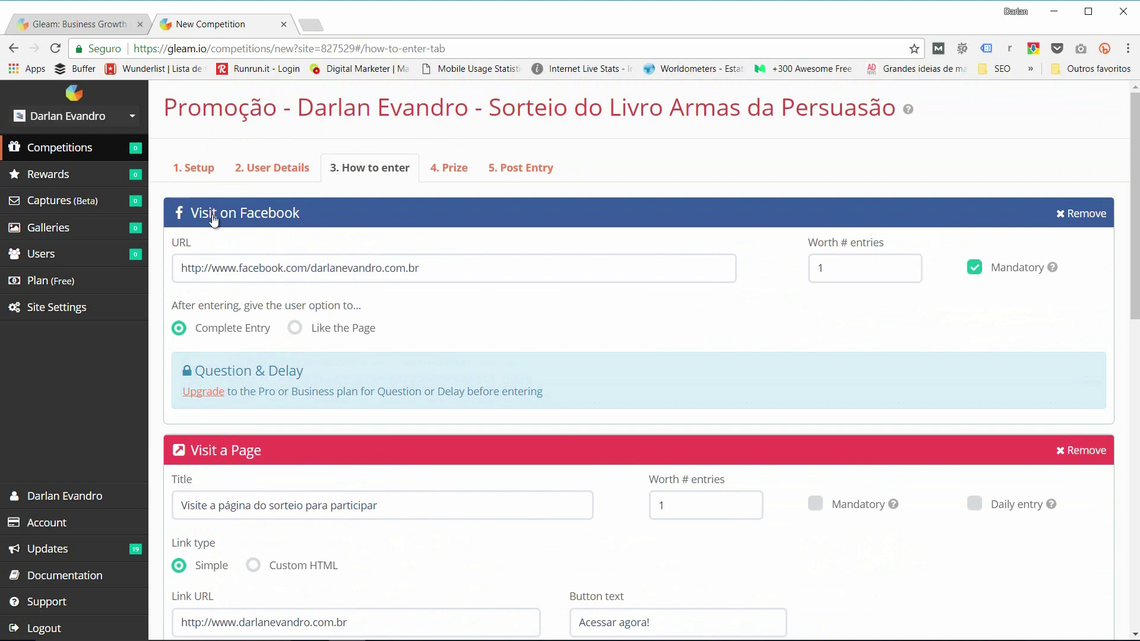
# Step: Scroll through the three How to enter entries, then go to the 4. Prize step
pyautogui.scroll(-3, 277, 219)
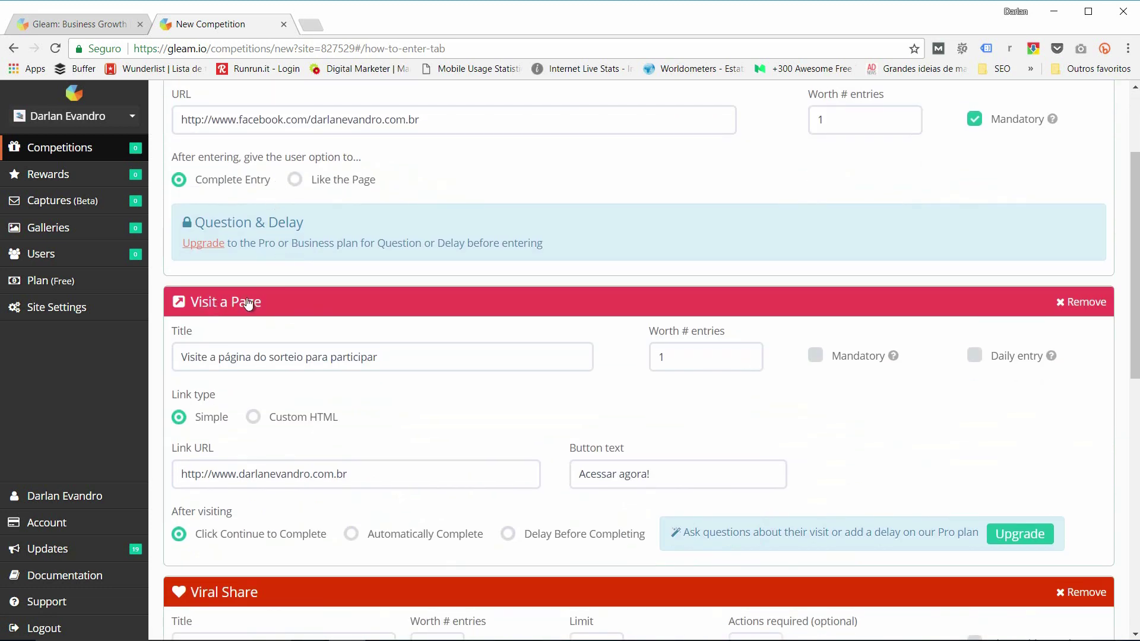
pyautogui.scroll(-4, 330, 496)
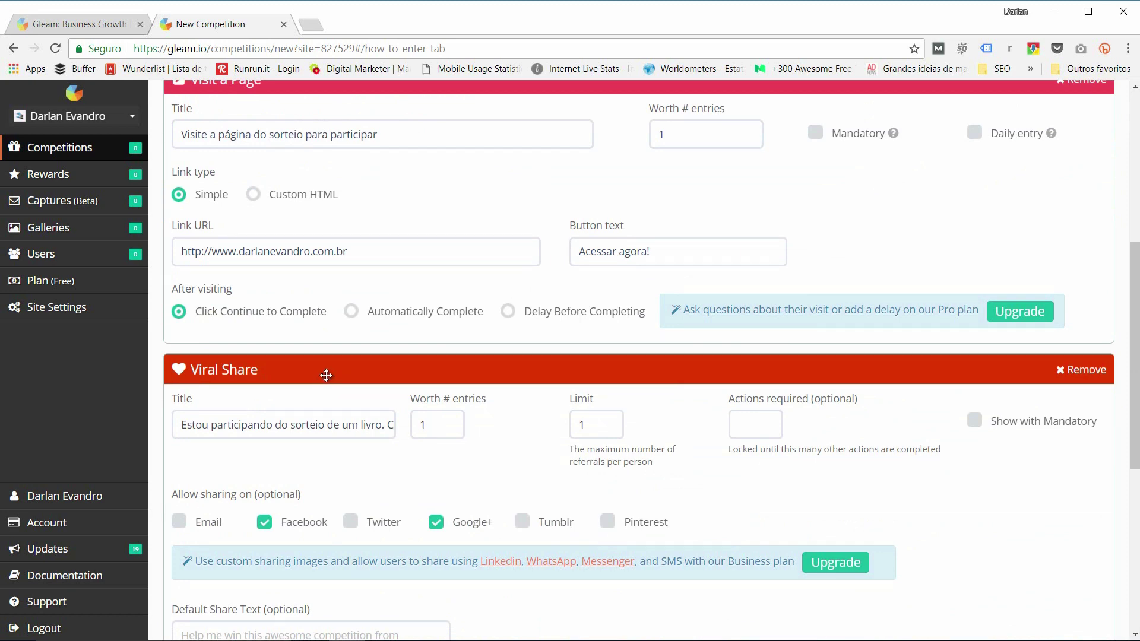
pyautogui.scroll(-4, 330, 378)
pyautogui.scroll(4, 362, 373)
pyautogui.scroll(-6, 371, 384)
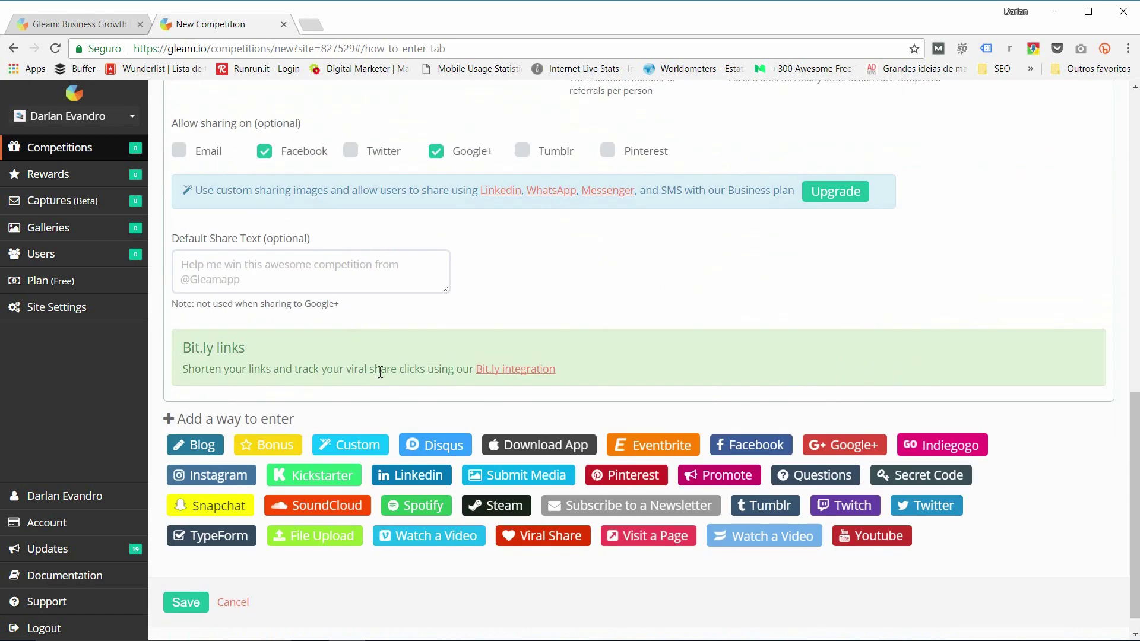
pyautogui.scroll(-1, 380, 373)
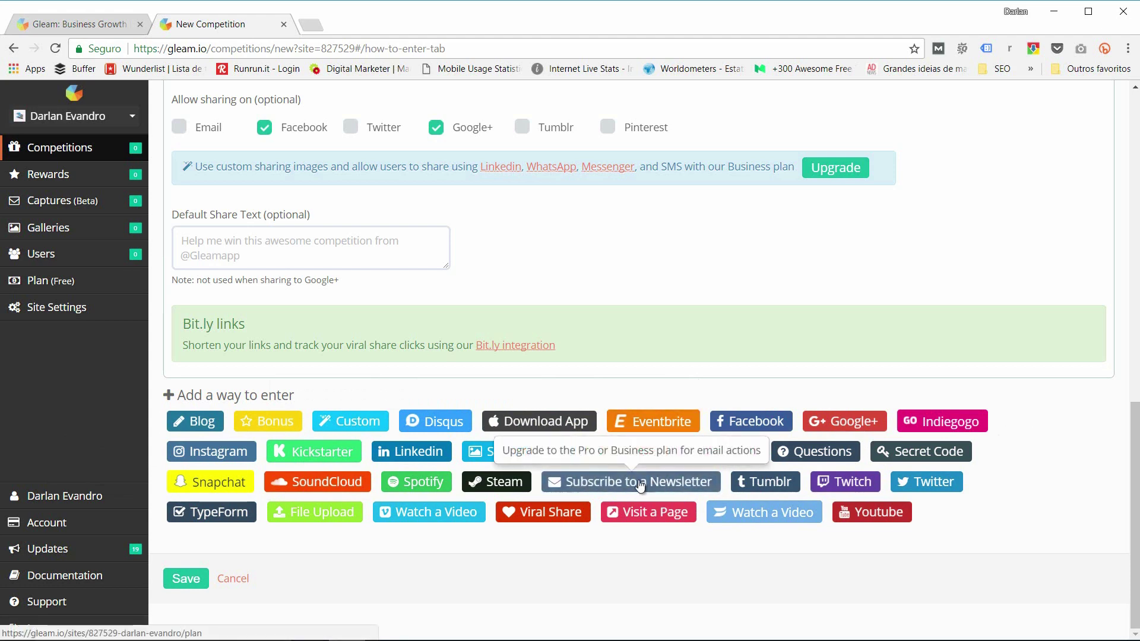
pyautogui.scroll(20, 600, 484)
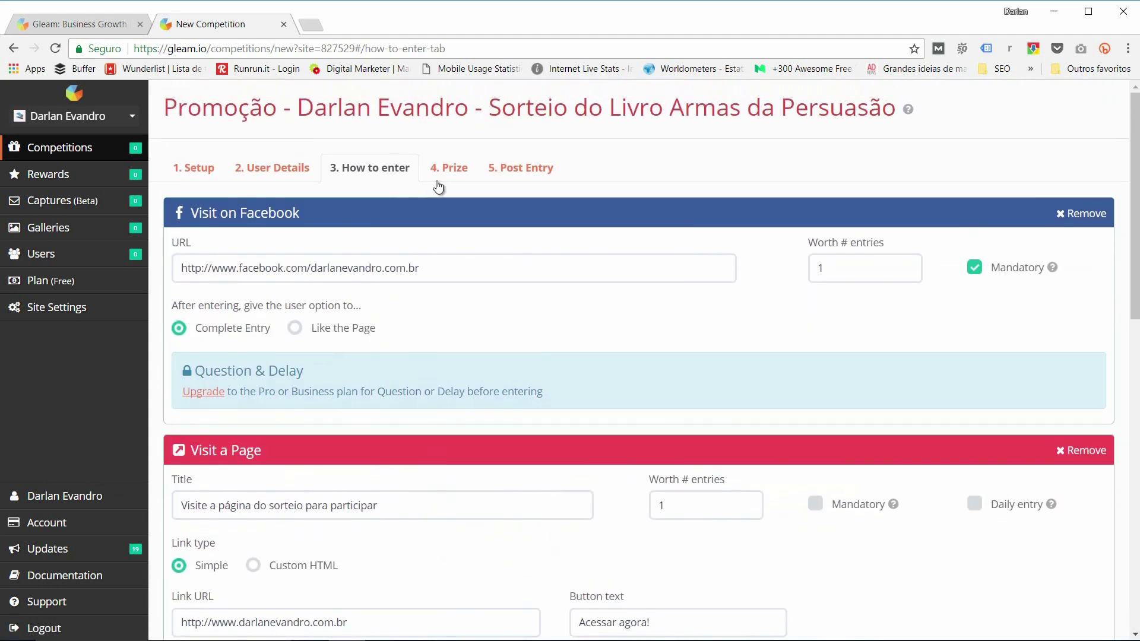
pyautogui.click(460, 170)
pyautogui.click(459, 169)
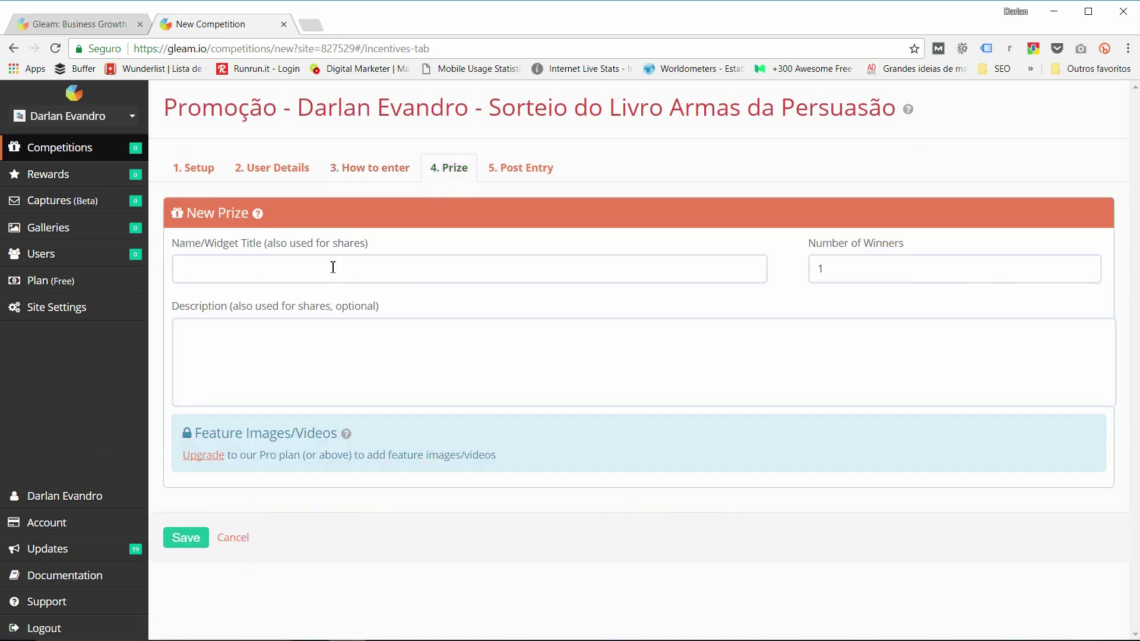
# Step: Name the prize 'Sorteio do Livro Armas da Persuasão' with the organiser's promotion name, 1 winner
pyautogui.click(216, 270)
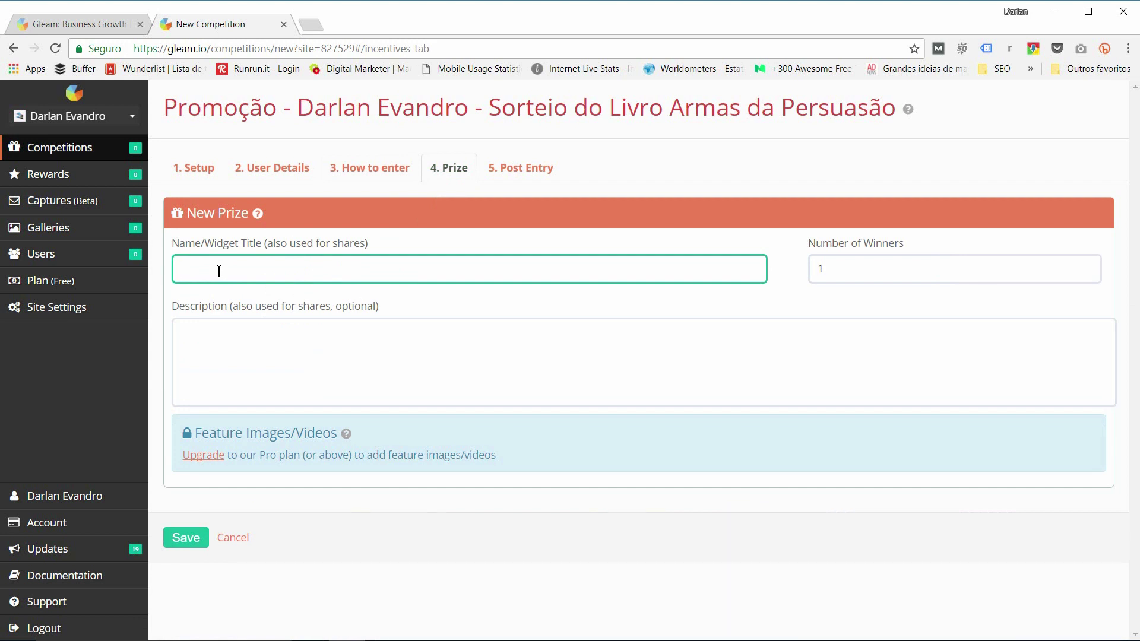
pyautogui.write('orteio do Livro Armas da Persuasão - Promoção do Darlan')
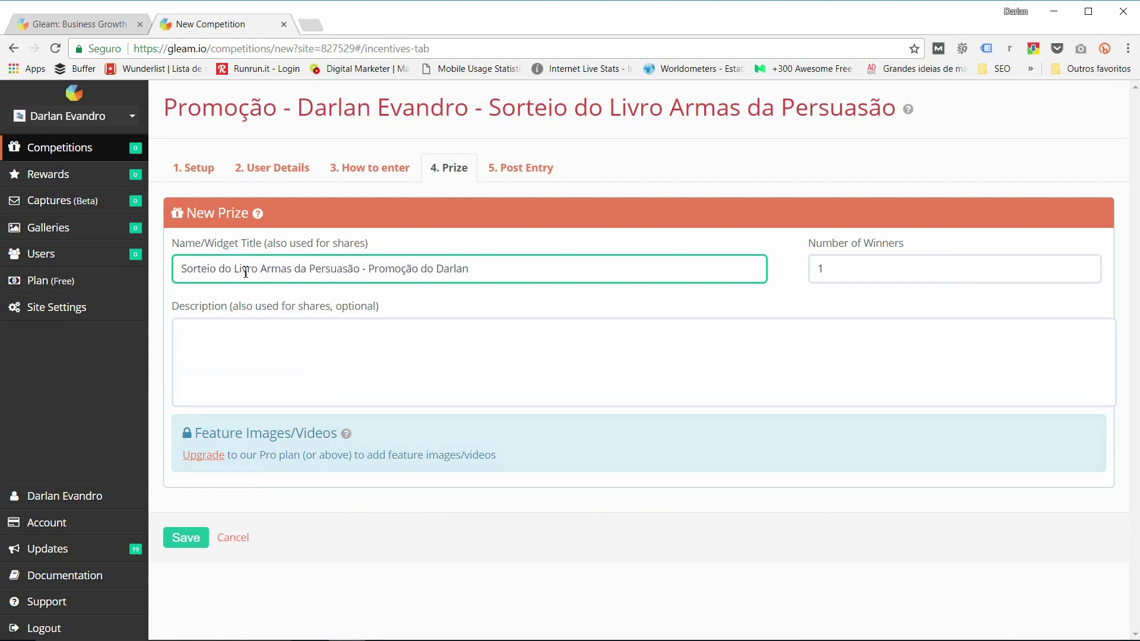
pyautogui.click(822, 270)
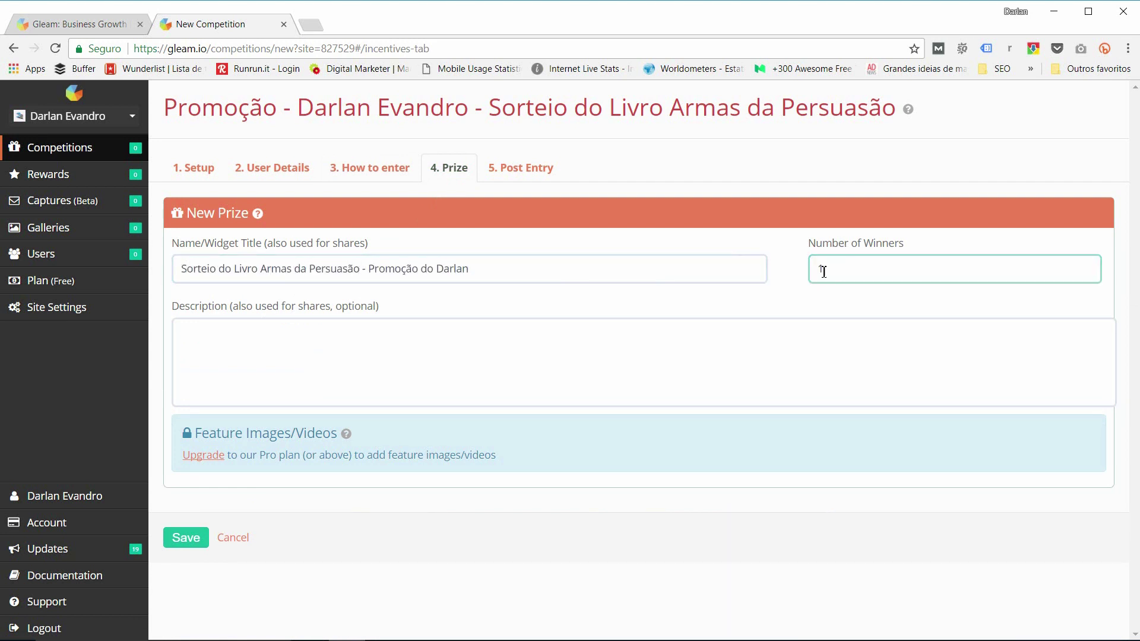
pyautogui.doubleClick(822, 270)
pyautogui.write('1')
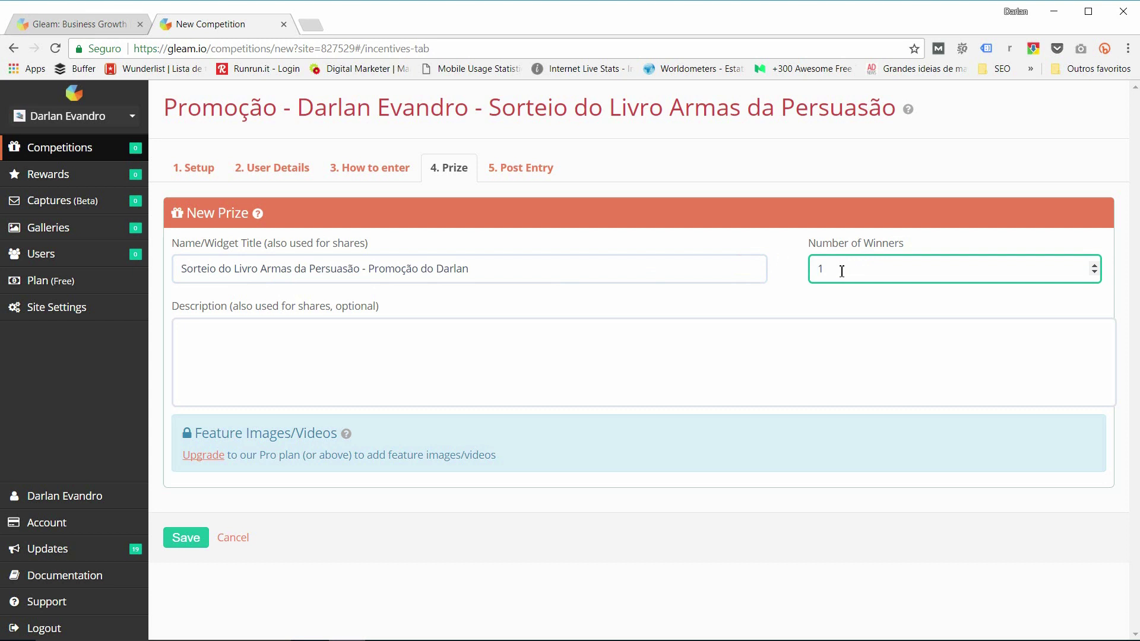
pyautogui.moveTo(829, 270); pyautogui.dragTo(819, 270)
pyautogui.click(821, 270)
# Step: Write the Portuguese prize description announcing the draw date (xx/xx/xx) and inviting participation
pyautogui.click(376, 354)
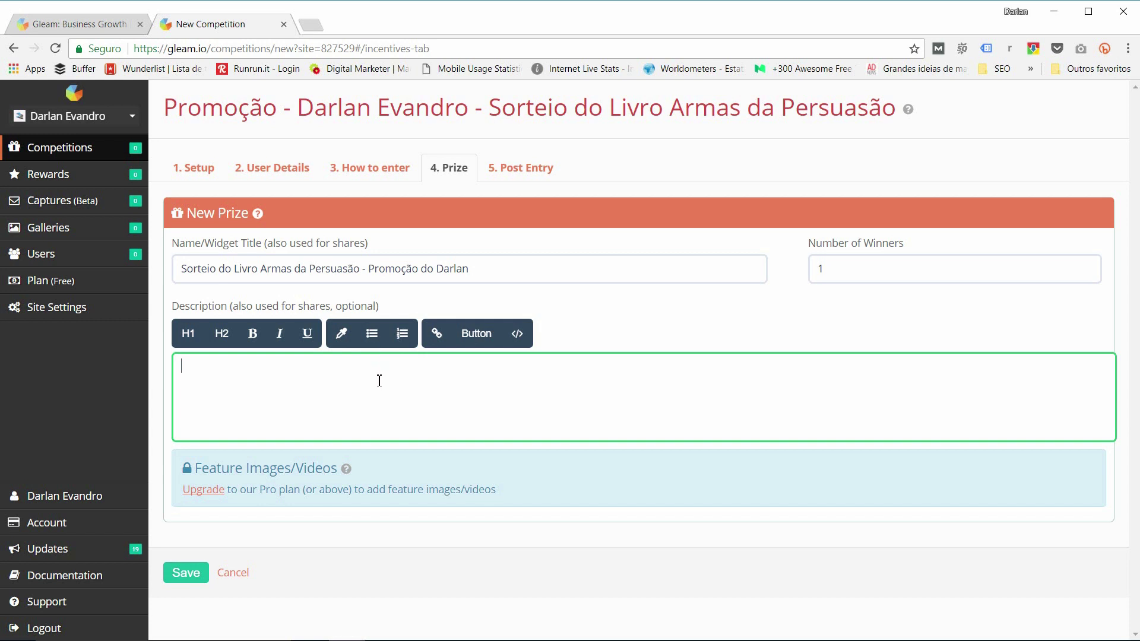
pyautogui.write('Participe da promoção do sorteio do livro. Você estará concorrendo ao livr')
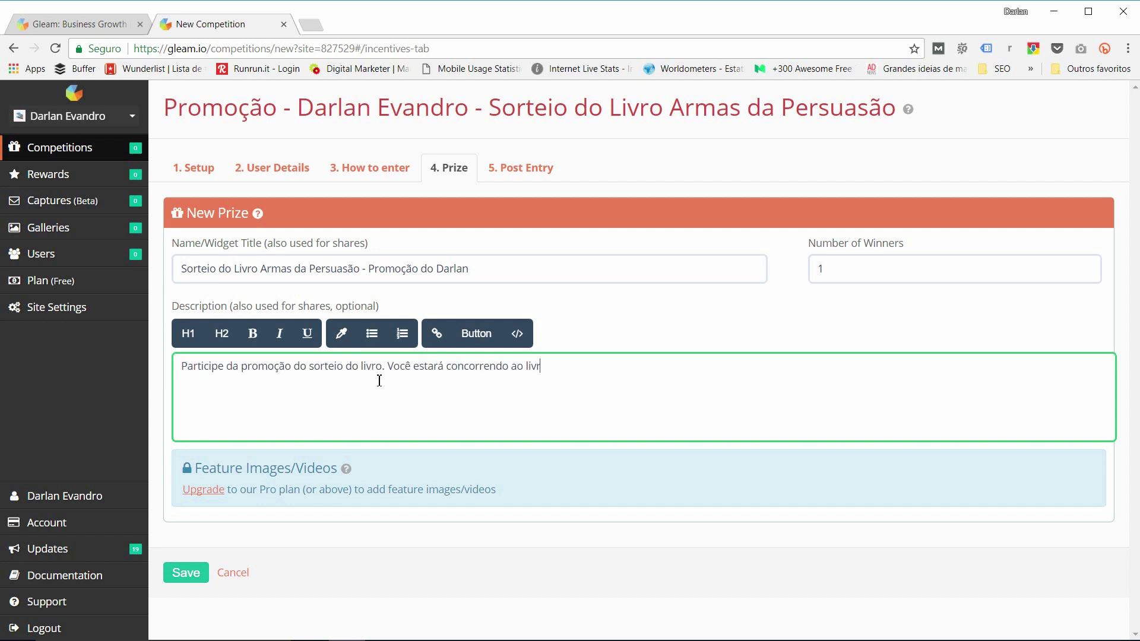
pyautogui.write('o Armas da Persua~são. Basta seguir os passos abaixo para participar.')
pyautogui.press('Return')
pyautogui.write('O sorteio ocorrerá dia (xx/xx/xx). Participe agora mesmo!')
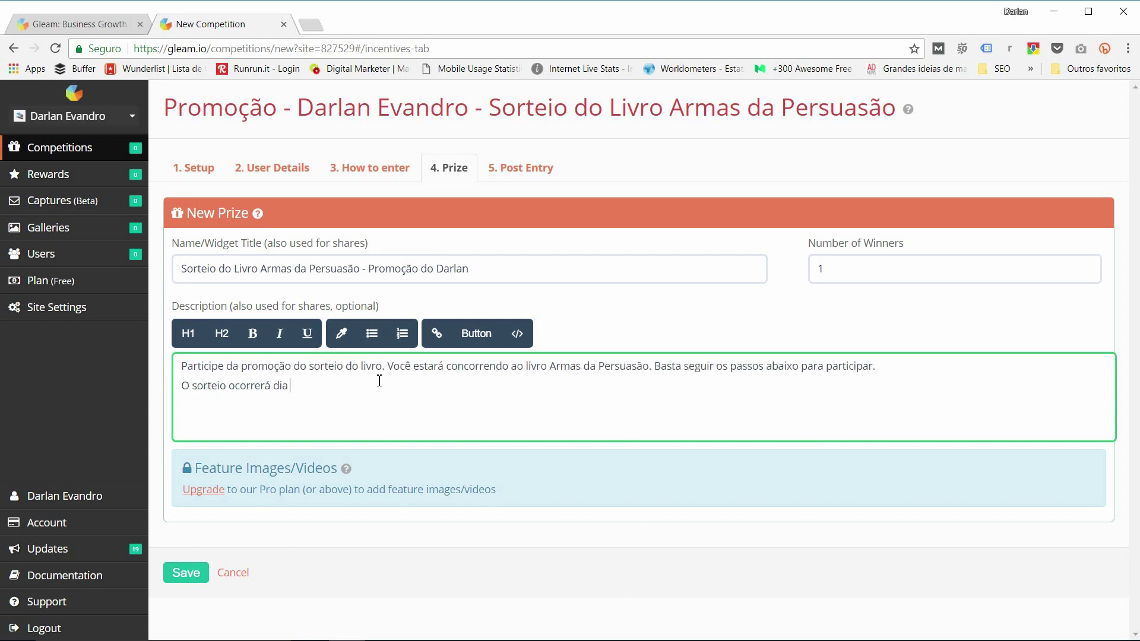
pyautogui.press('Return')
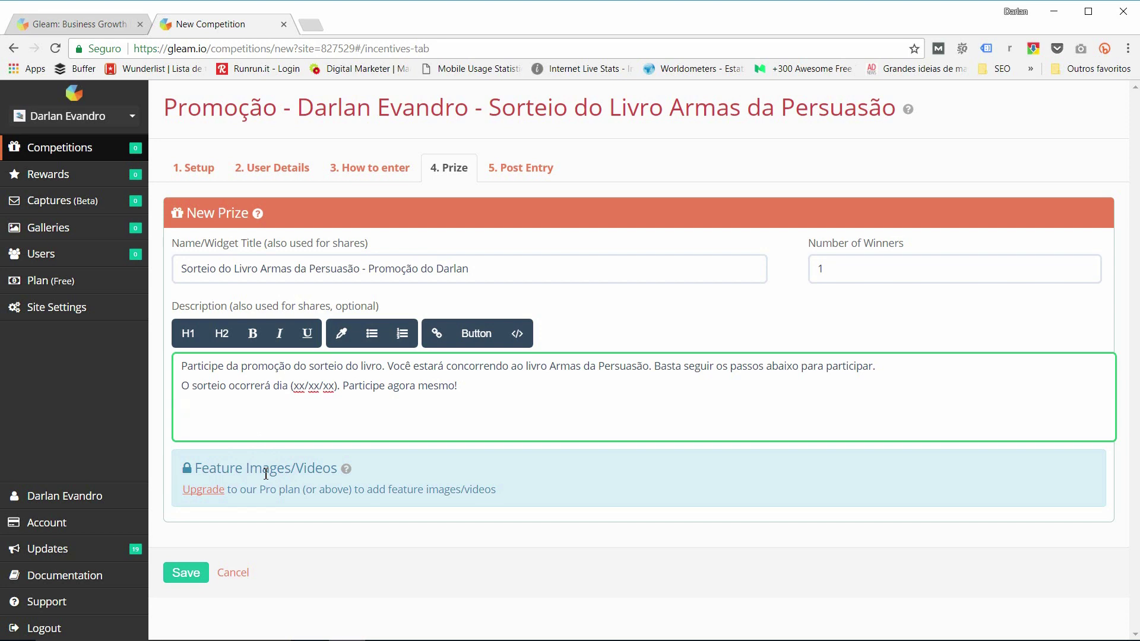
# Step: Go to the 5. Post Entry step and scroll through the default confirmation email preview
pyautogui.click(521, 169)
pyautogui.scroll(1, 406, 263)
pyautogui.scroll(-8, 402, 276)
pyautogui.scroll(8, 372, 300)
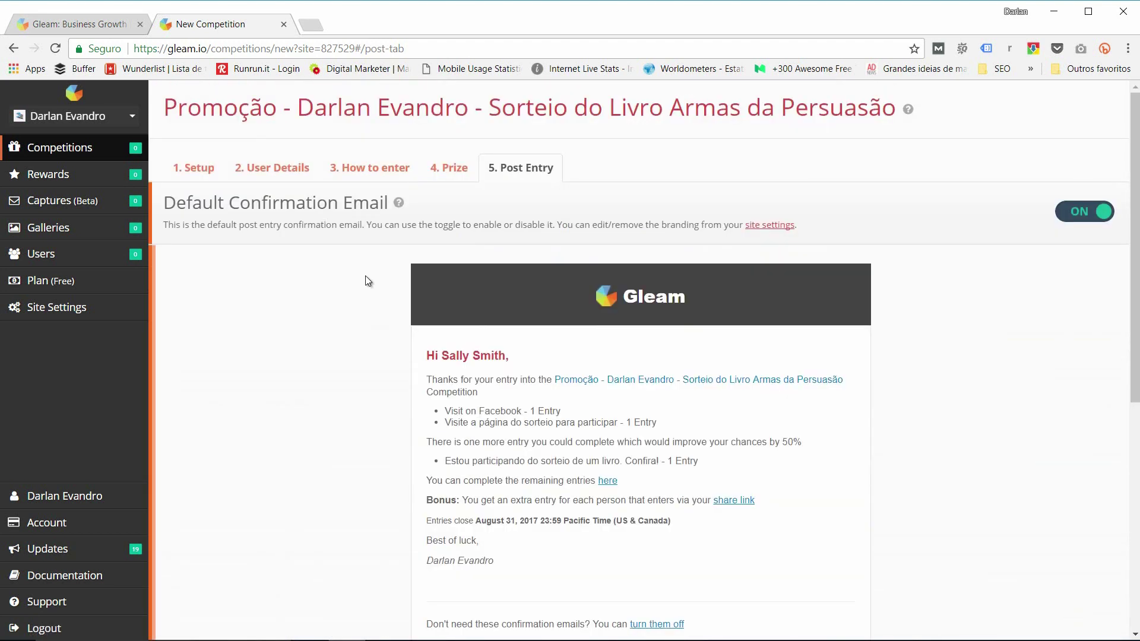
# Step: Save the competition from the bottom of the Post Entry step
pyautogui.scroll(-7, 361, 288)
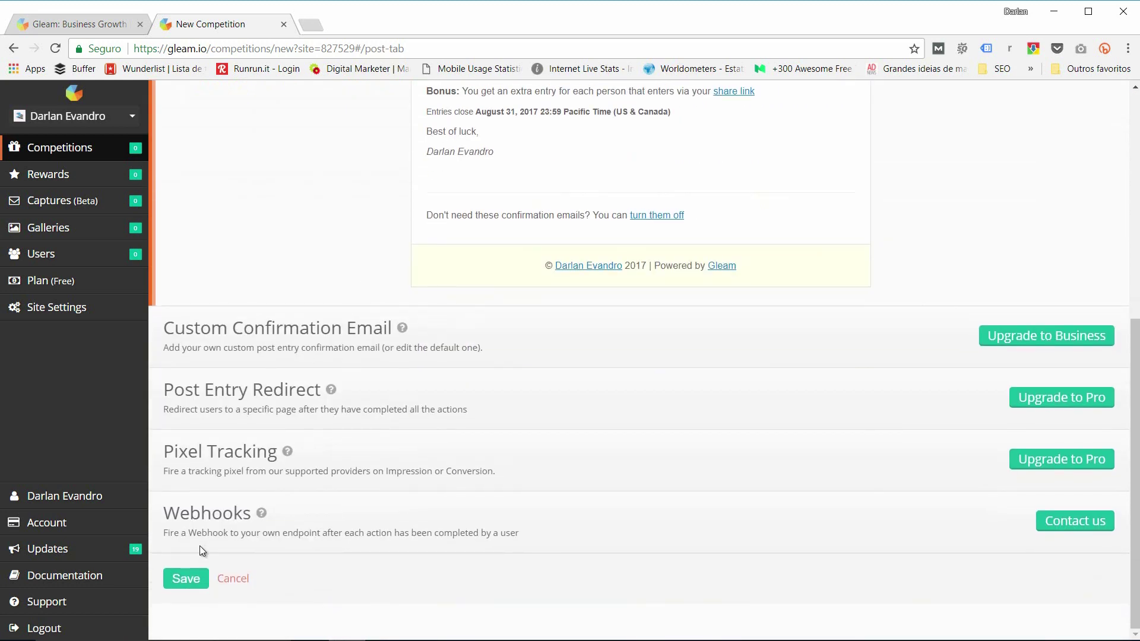
pyautogui.click(199, 586)
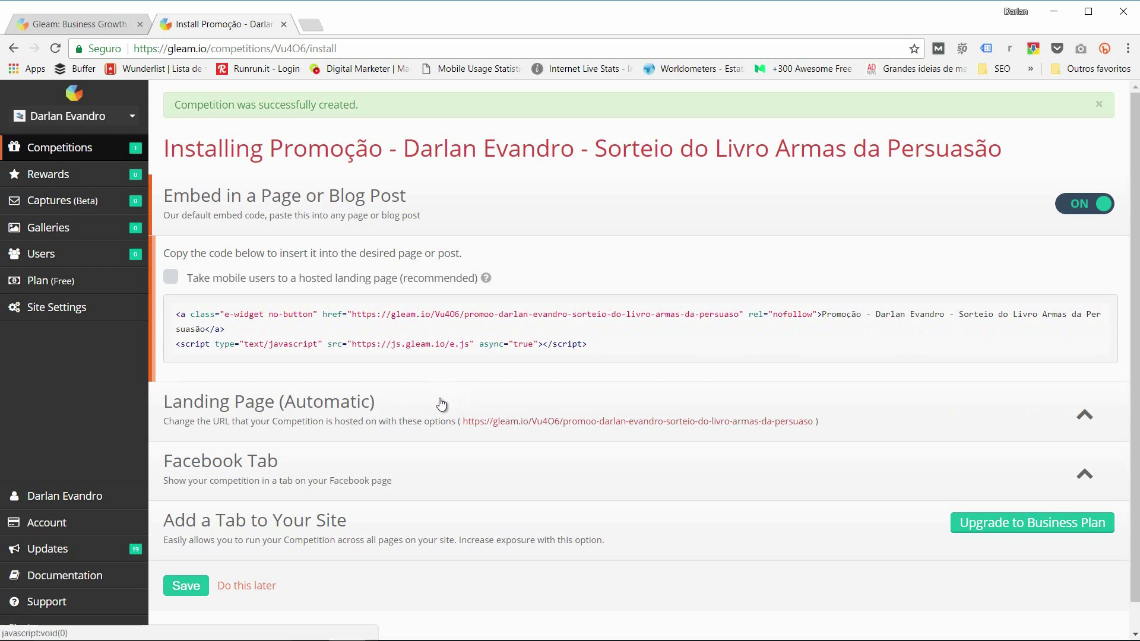
# Step: Expand Landing Page (Automatic) and view the hosted landing page in a new tab
pyautogui.click(1086, 416)
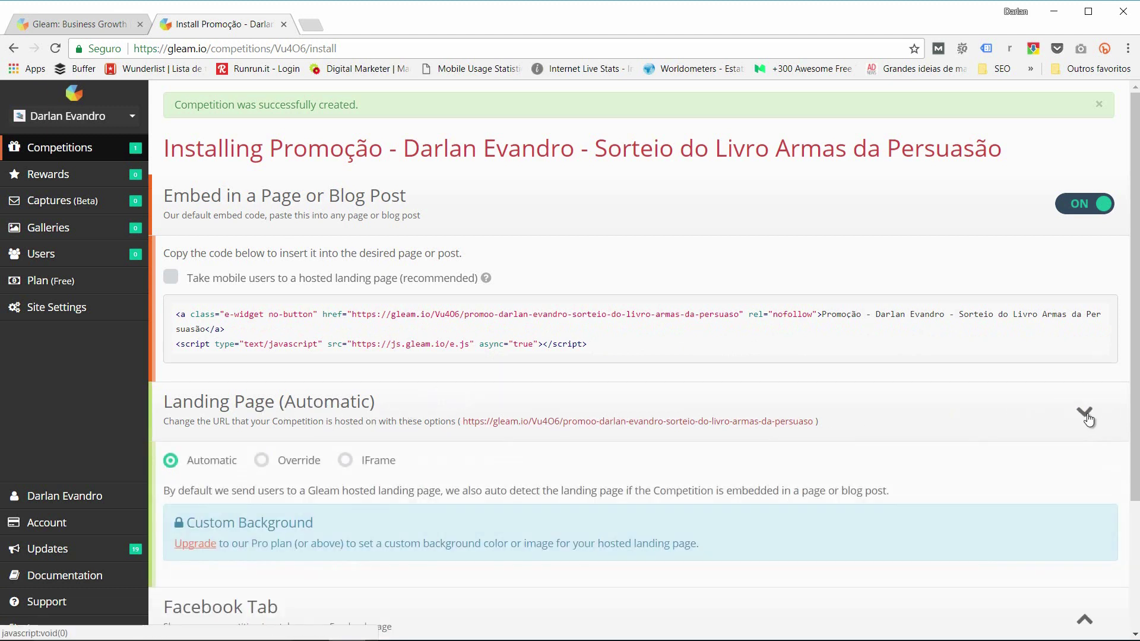
pyautogui.middleClick(571, 424)
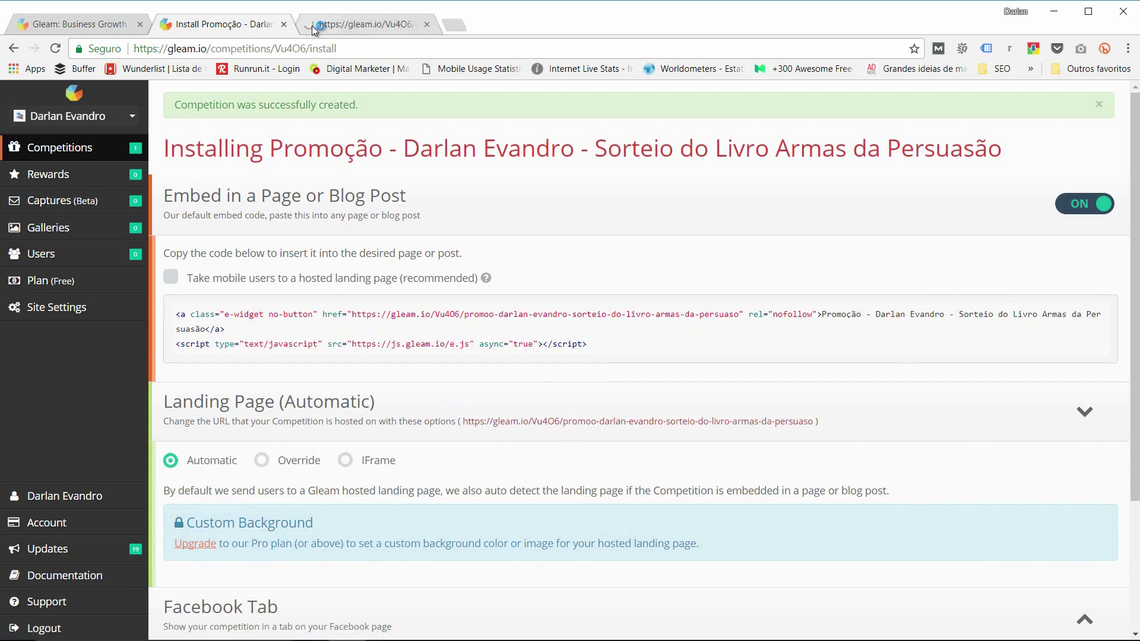
pyautogui.click(311, 26)
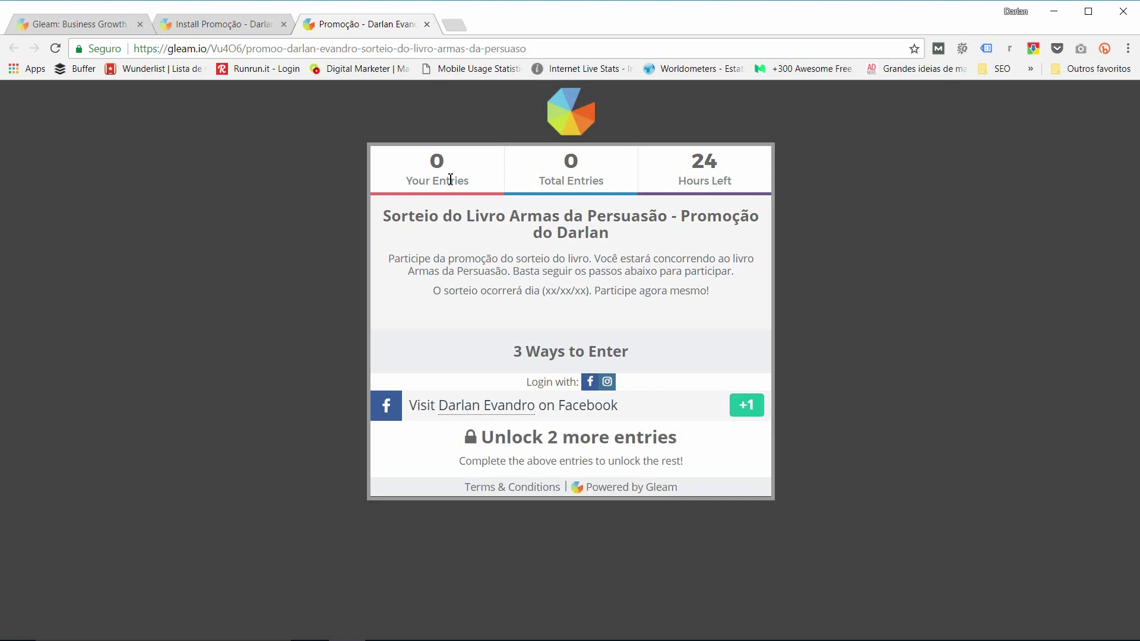
pyautogui.moveTo(464, 180); pyautogui.dragTo(417, 168)
pyautogui.click(440, 163)
pyautogui.moveTo(574, 179); pyautogui.dragTo(538, 180)
pyautogui.click(597, 184)
pyautogui.moveTo(692, 166); pyautogui.dragTo(742, 183)
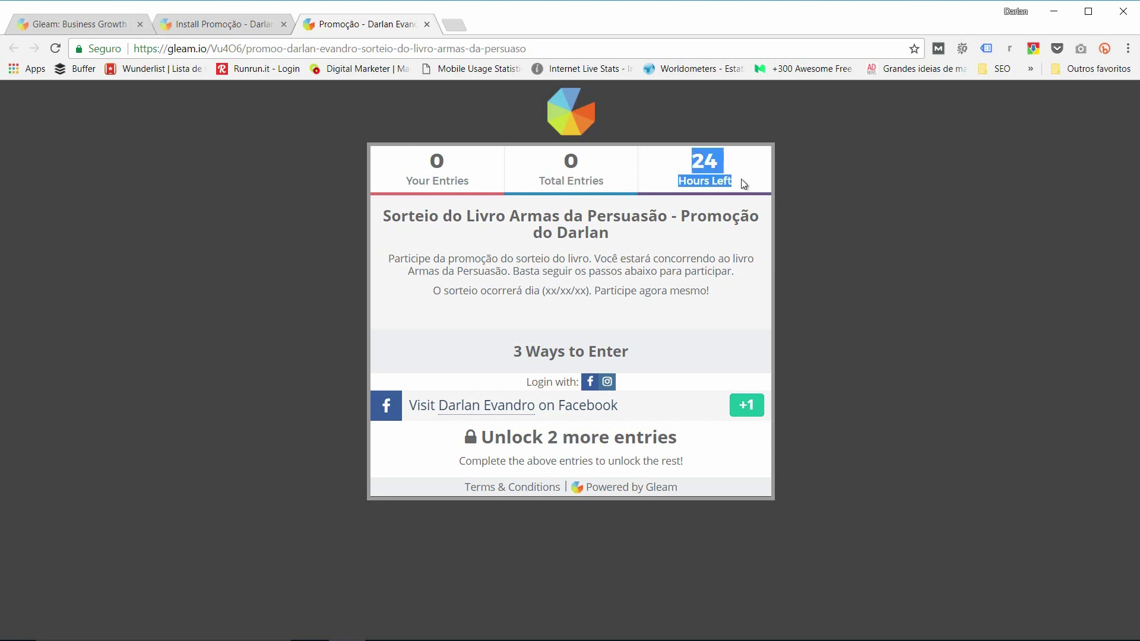
pyautogui.click(702, 167)
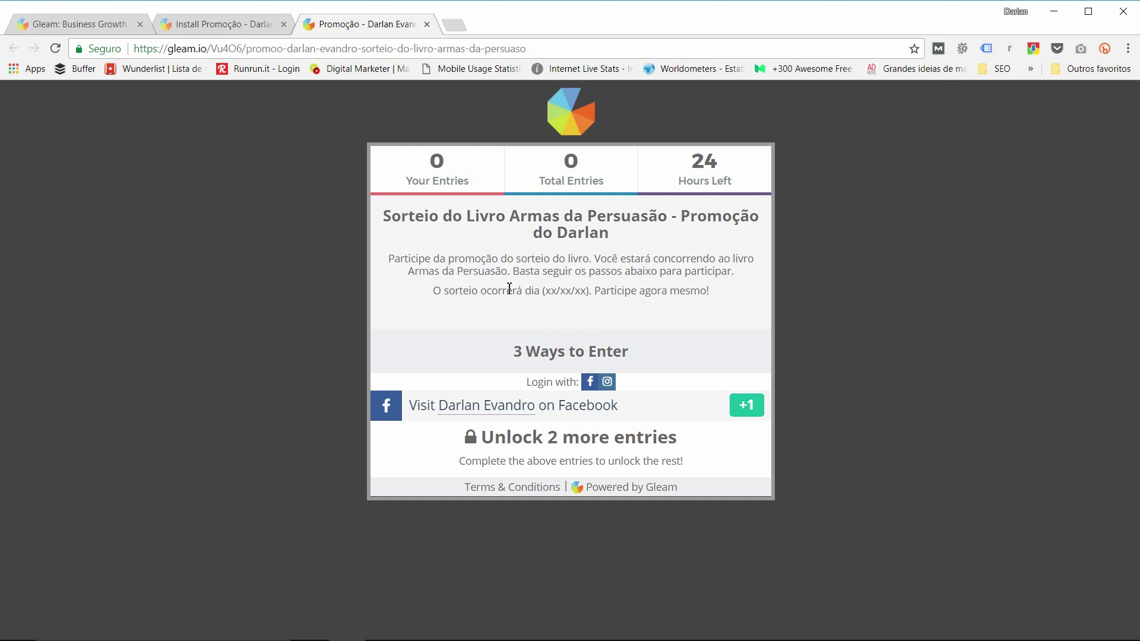
pyautogui.moveTo(519, 353); pyautogui.dragTo(651, 355)
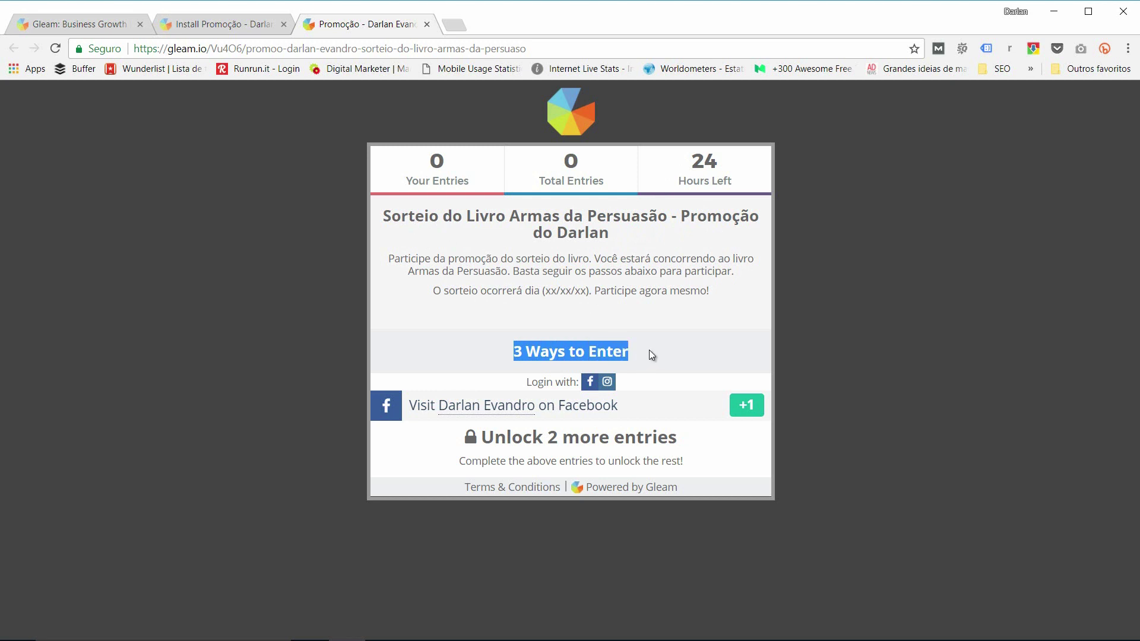
pyautogui.click(599, 353)
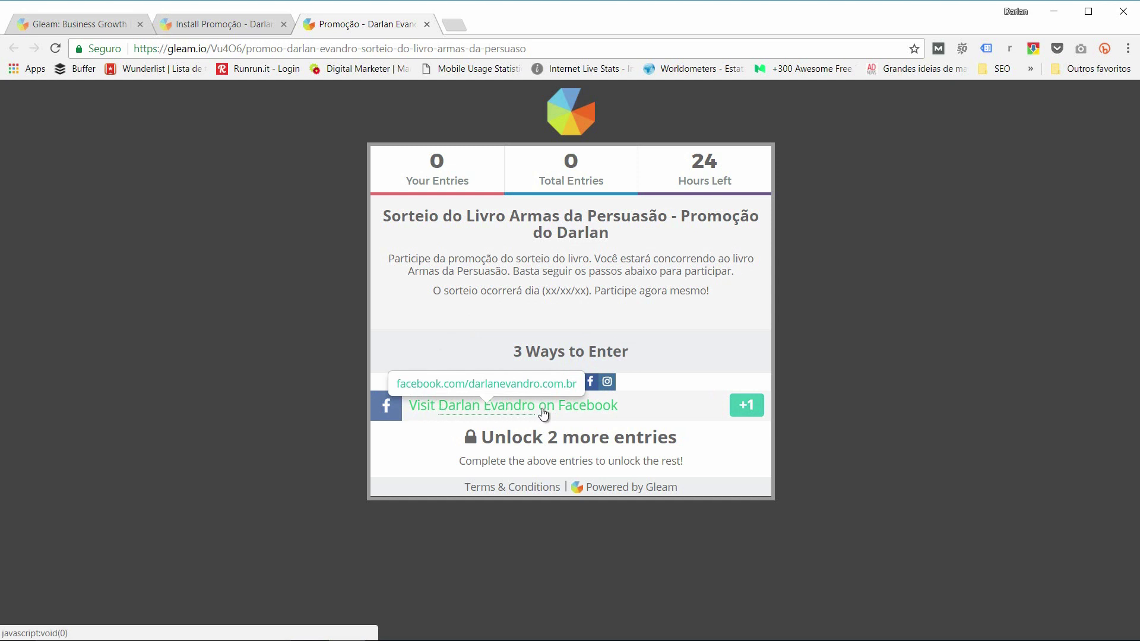
pyautogui.moveTo(486, 438); pyautogui.dragTo(689, 445)
pyautogui.click(489, 442)
pyautogui.click(746, 410)
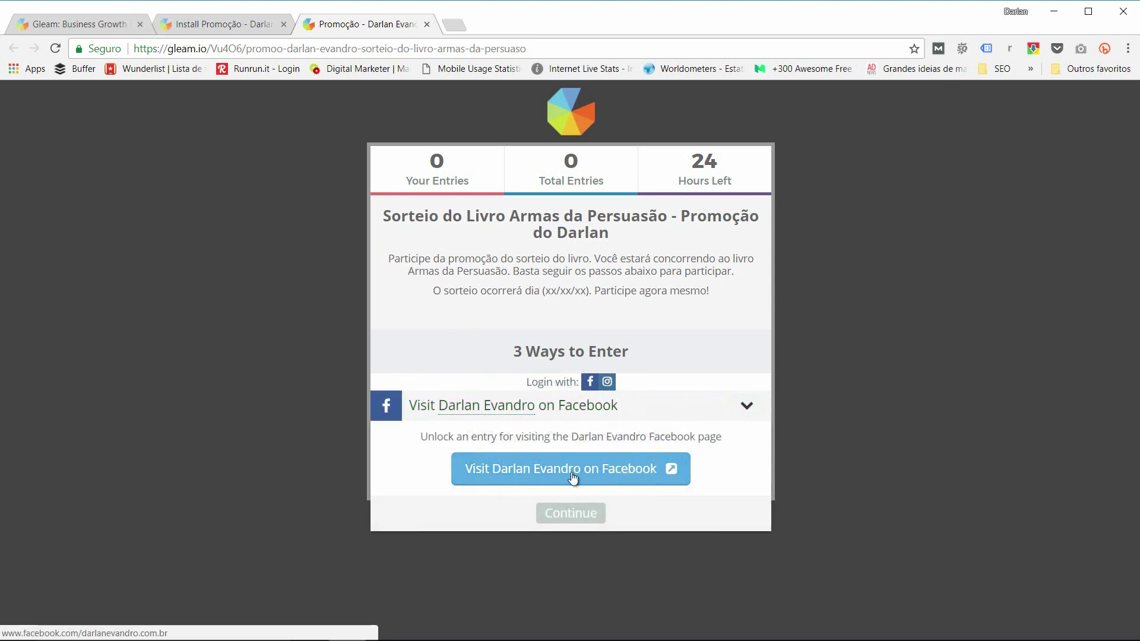
# Step: Visit the organiser's Facebook page, then enter the entrant's full name and e-mail address
pyautogui.click(614, 474)
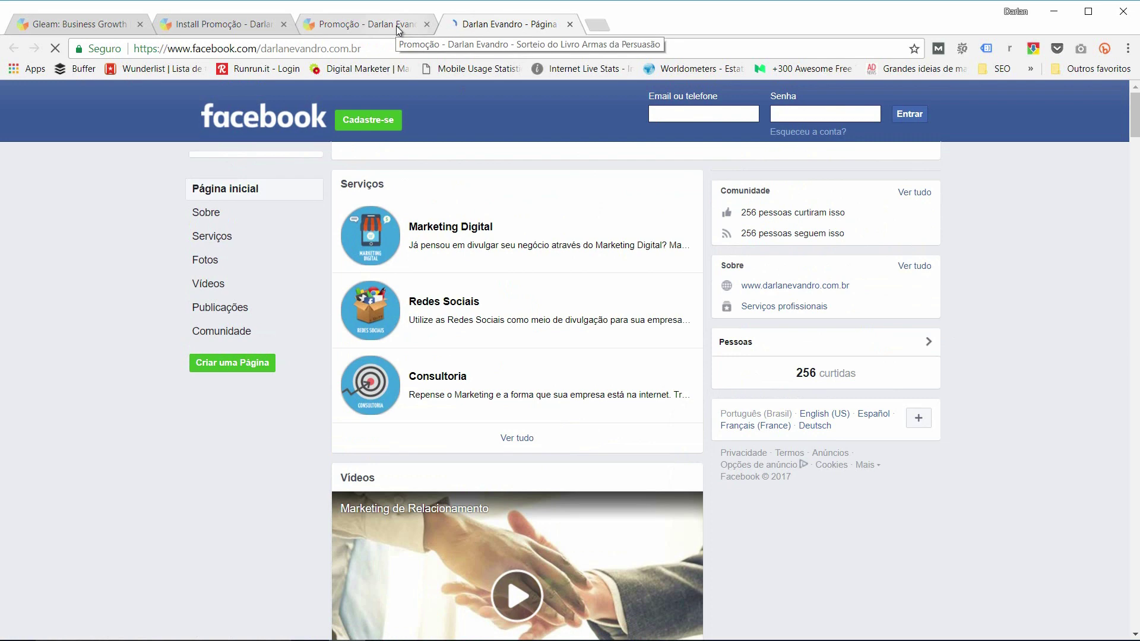
pyautogui.click(397, 30)
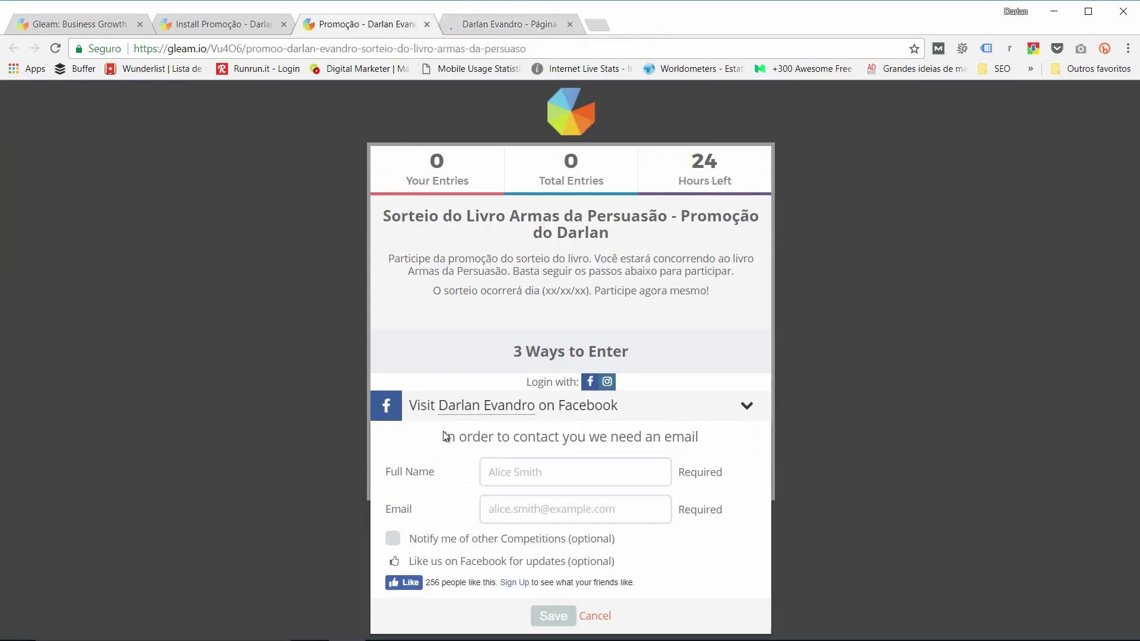
pyautogui.click(553, 479)
pyautogui.write('Darlan')
pyautogui.press('Tab')
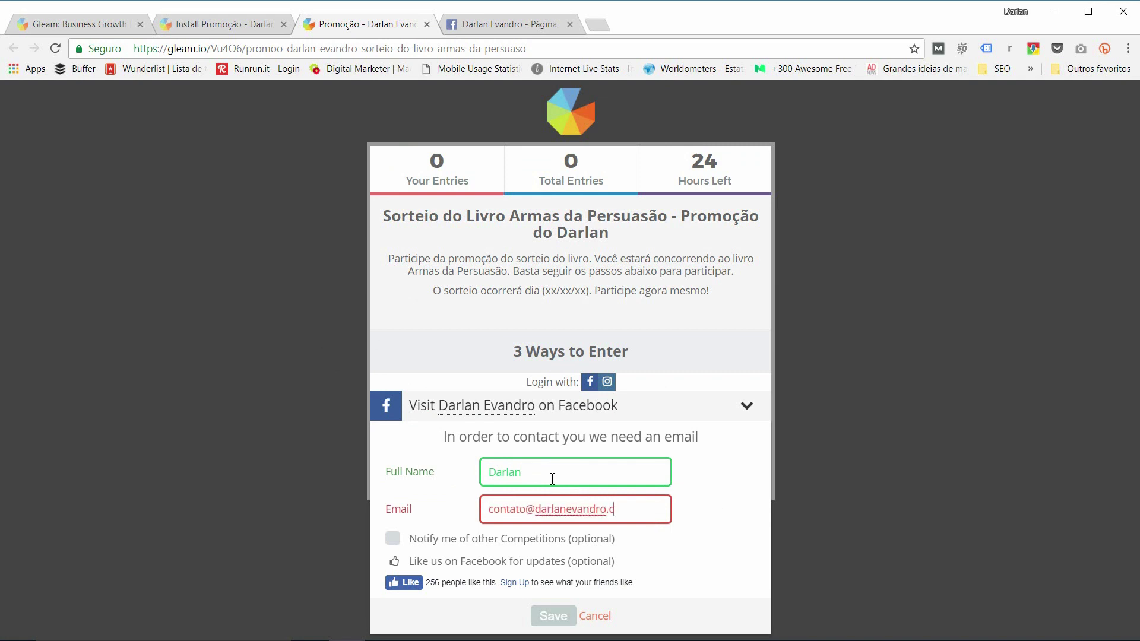
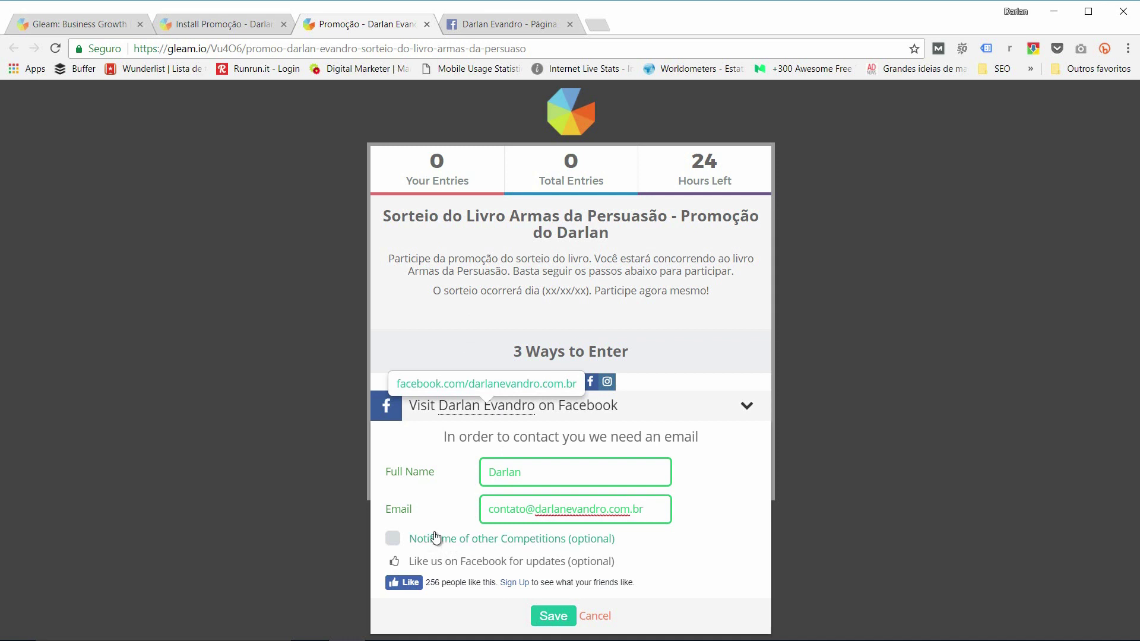
# Step: Leave the notify-of-other-competitions option unticked, save the details and claim the Facebook entry
pyautogui.click(392, 540)
pyautogui.click(392, 540)
pyautogui.click(392, 540)
pyautogui.click(392, 540)
pyautogui.click(549, 615)
pyautogui.click(746, 415)
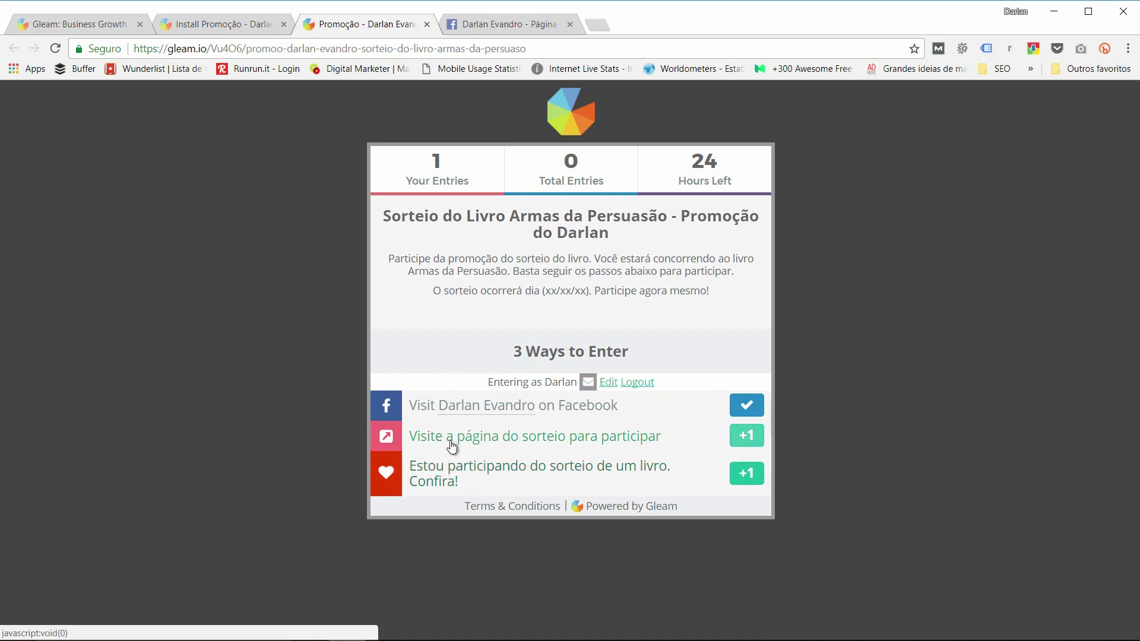
# Step: Complete 'Visite a página do sorteio' by visiting the raffle page via 'Acessar agora!' and continuing
pyautogui.click(668, 442)
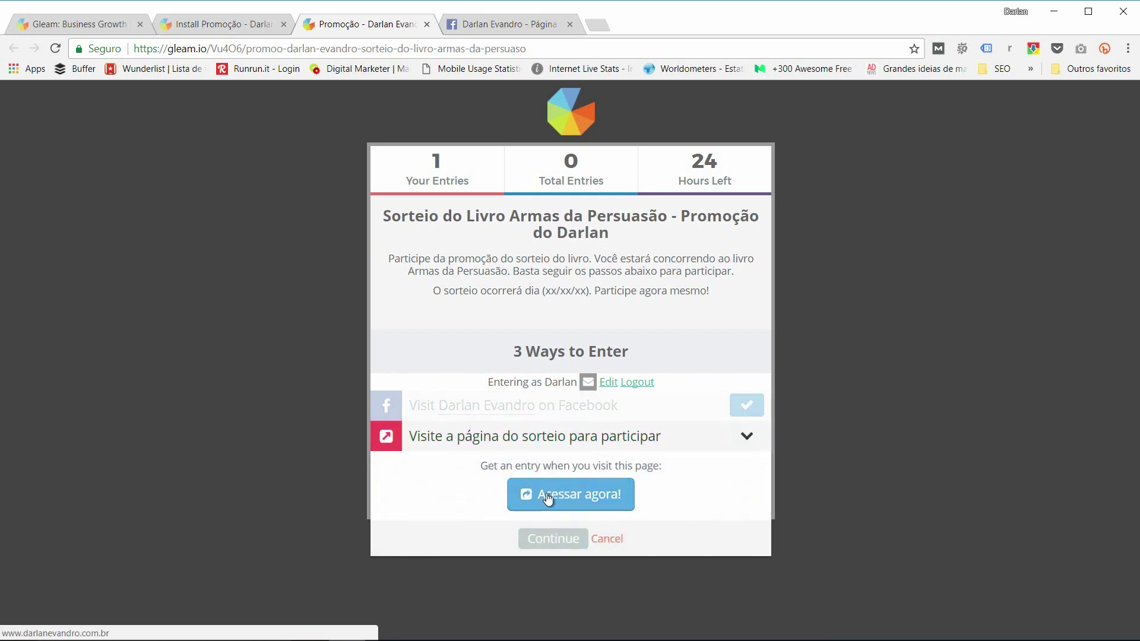
pyautogui.click(574, 498)
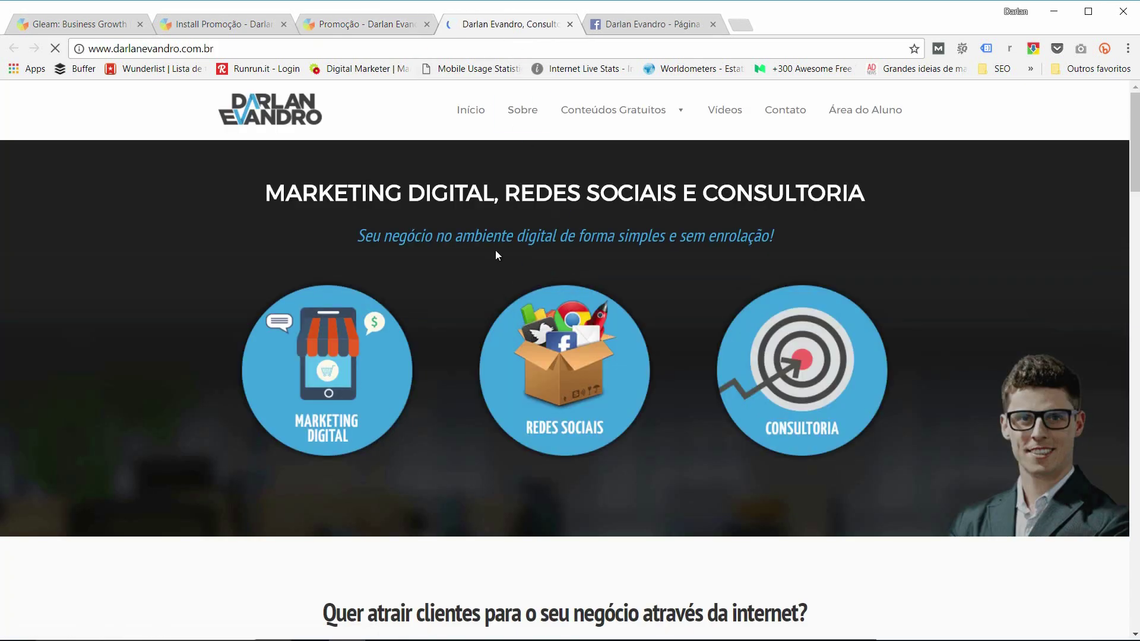
pyautogui.click(380, 30)
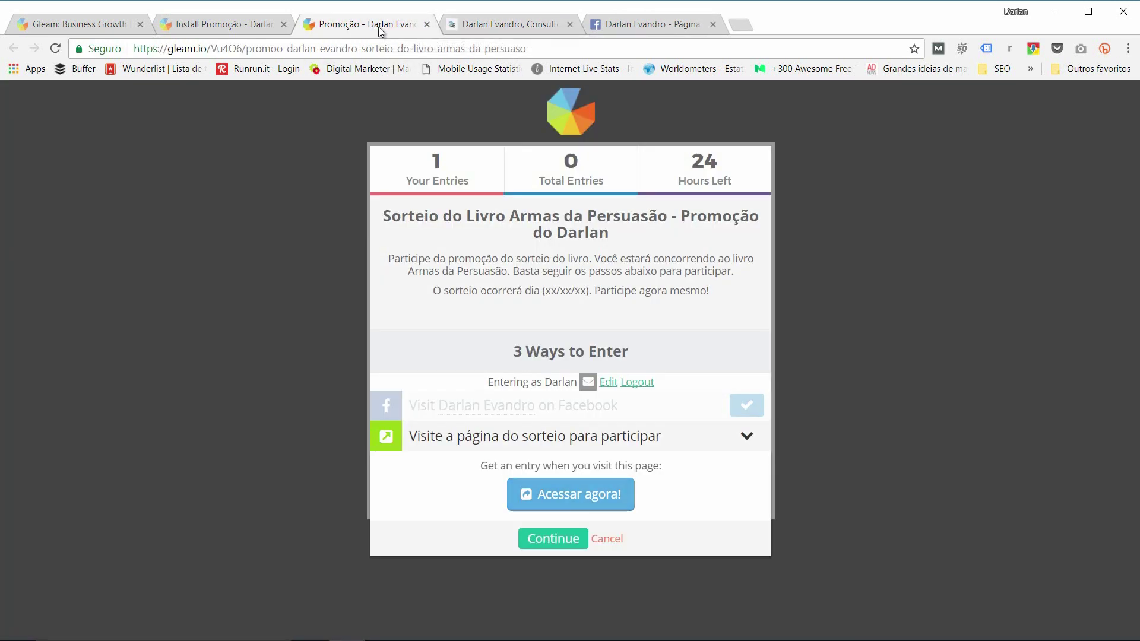
pyautogui.click(545, 540)
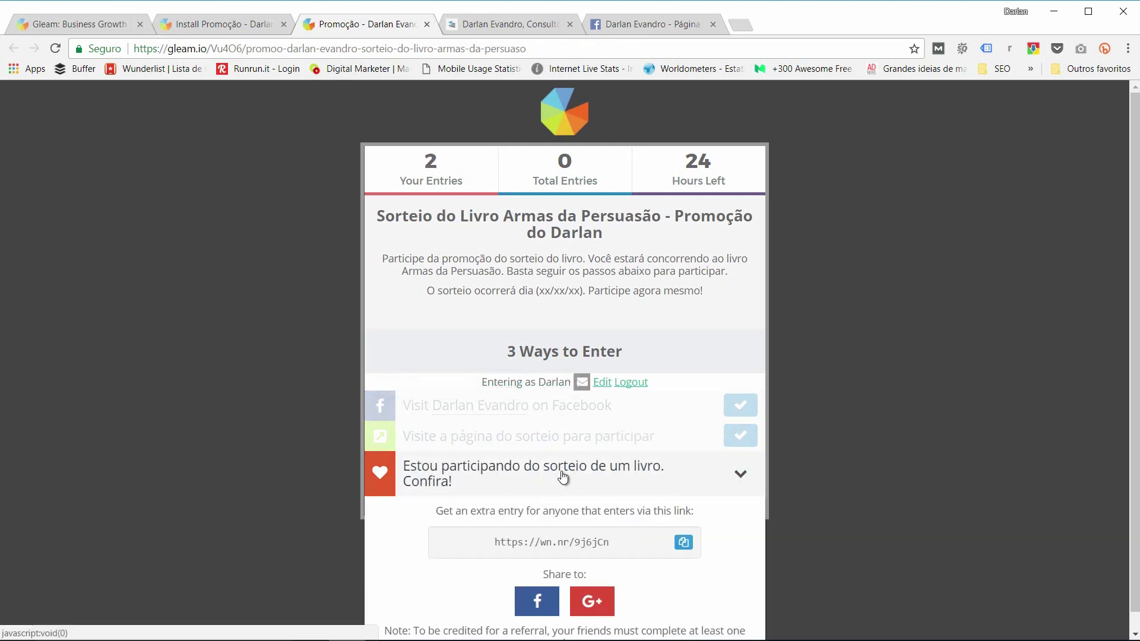
# Step: Return to the 'Install Promoção' tab showing the competition's embed code
pyautogui.scroll(-1, 470, 492)
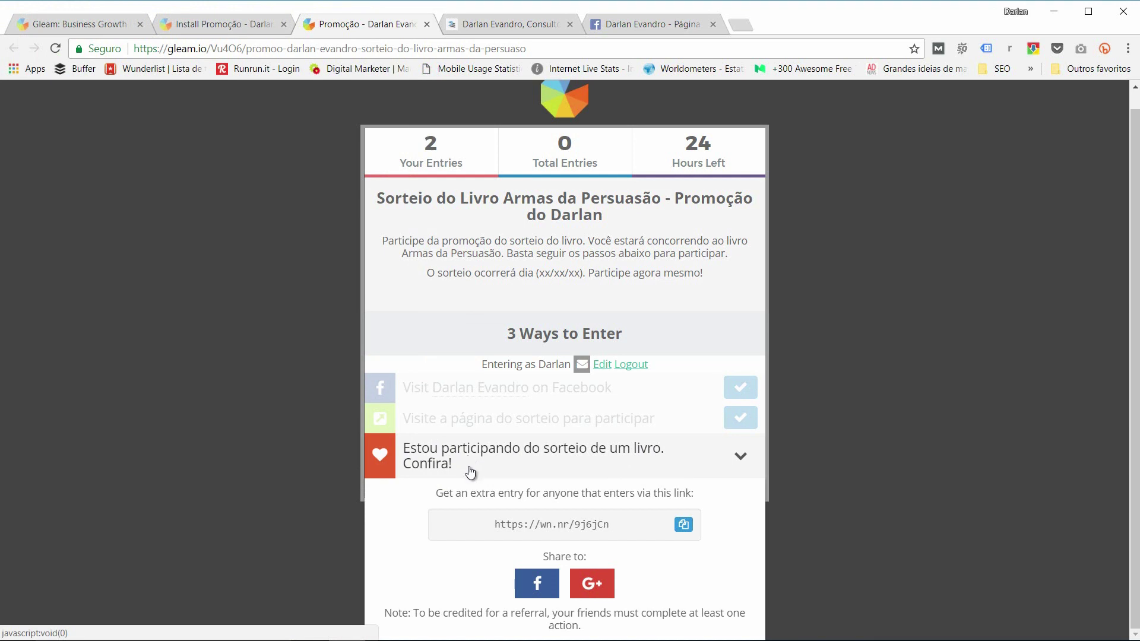
pyautogui.click(248, 25)
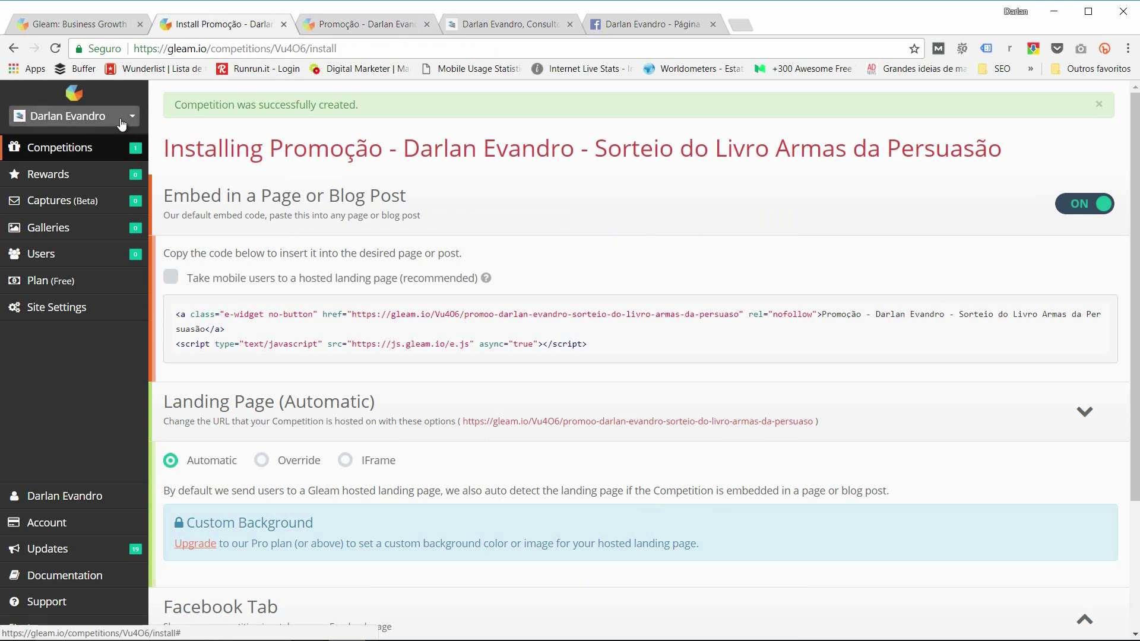
# Step: Reopen the competition from the Competitions list for editing at its 3. How to enter step
pyautogui.click(55, 154)
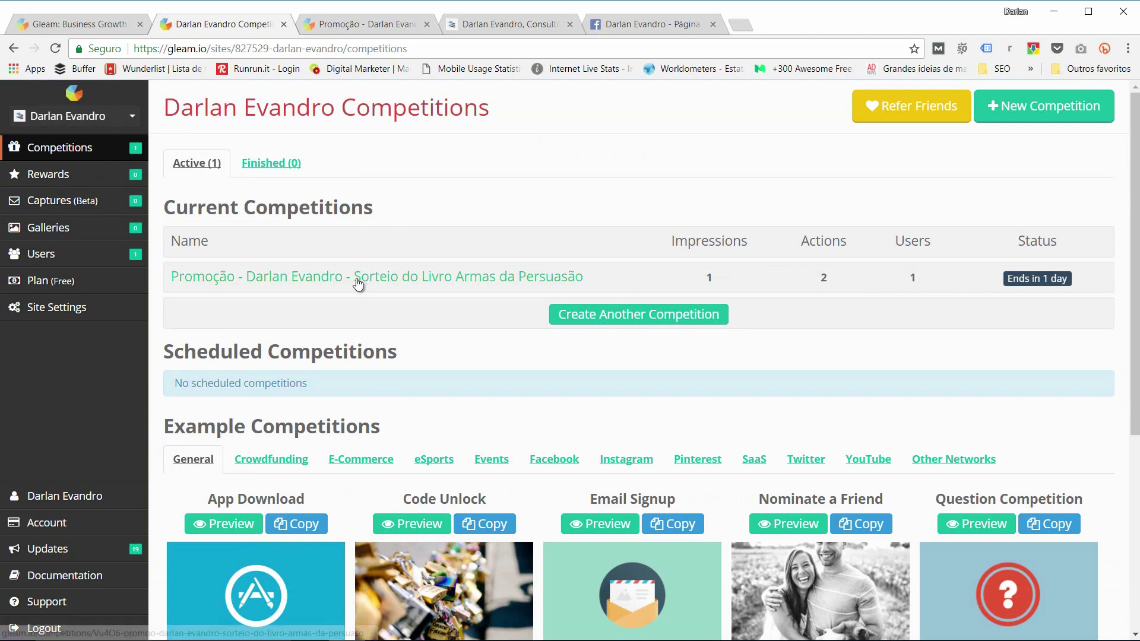
pyautogui.click(322, 285)
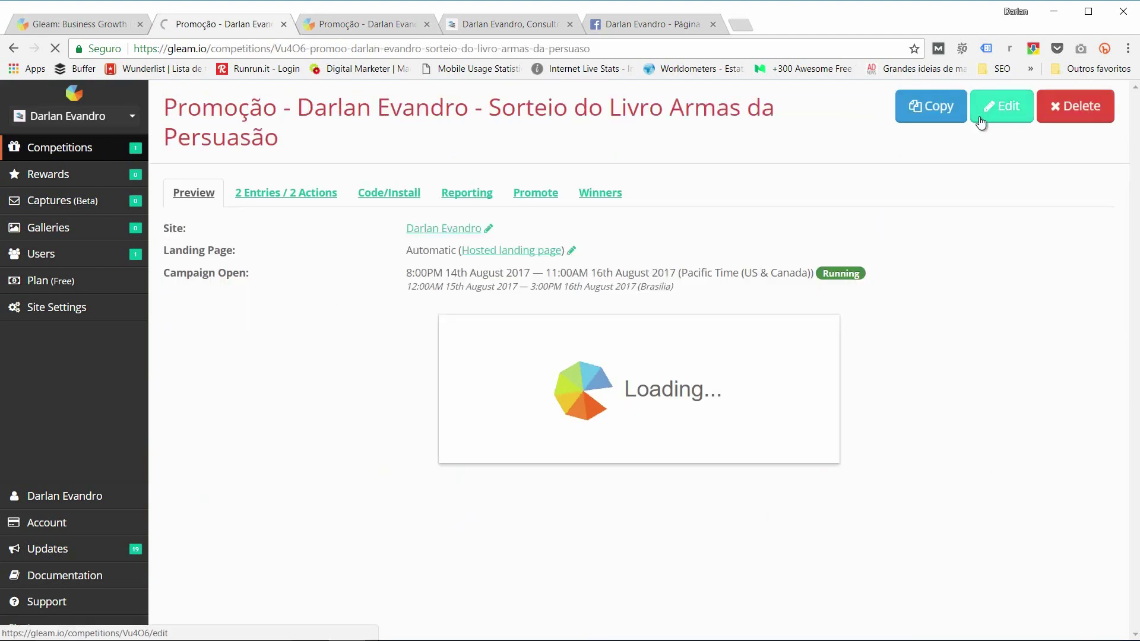
pyautogui.click(1000, 106)
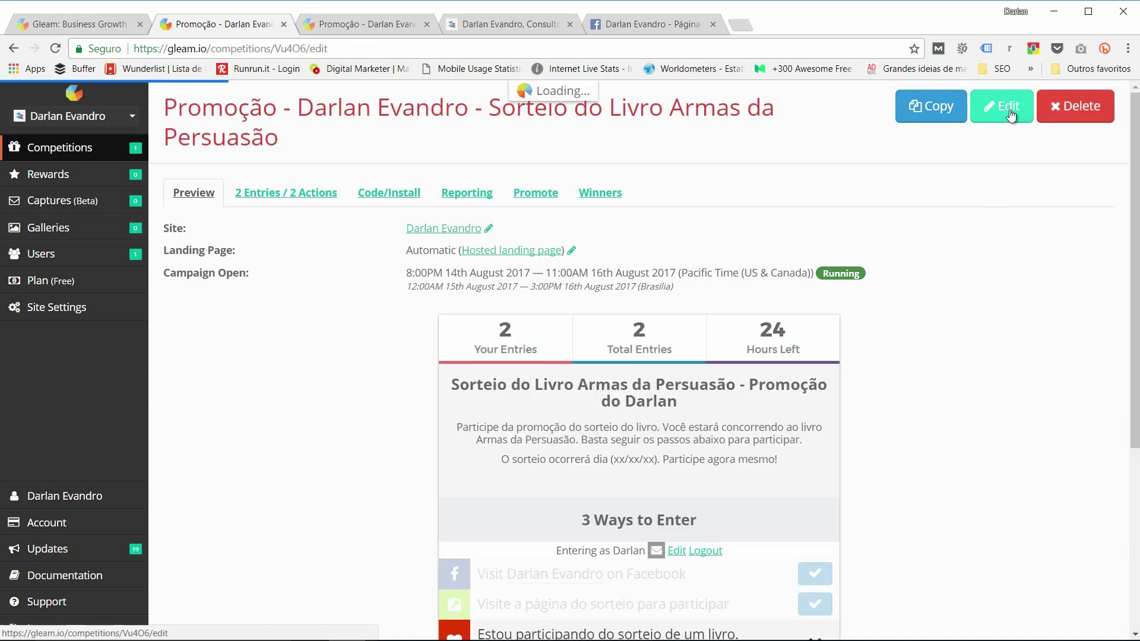
pyautogui.click(385, 25)
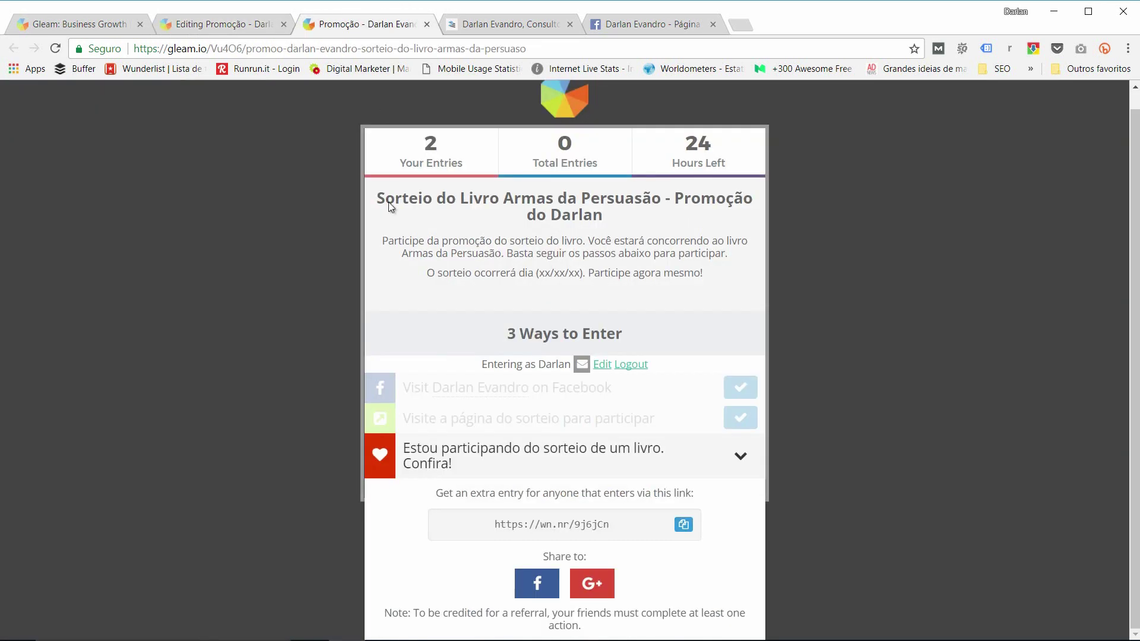
pyautogui.click(222, 26)
pyautogui.click(364, 168)
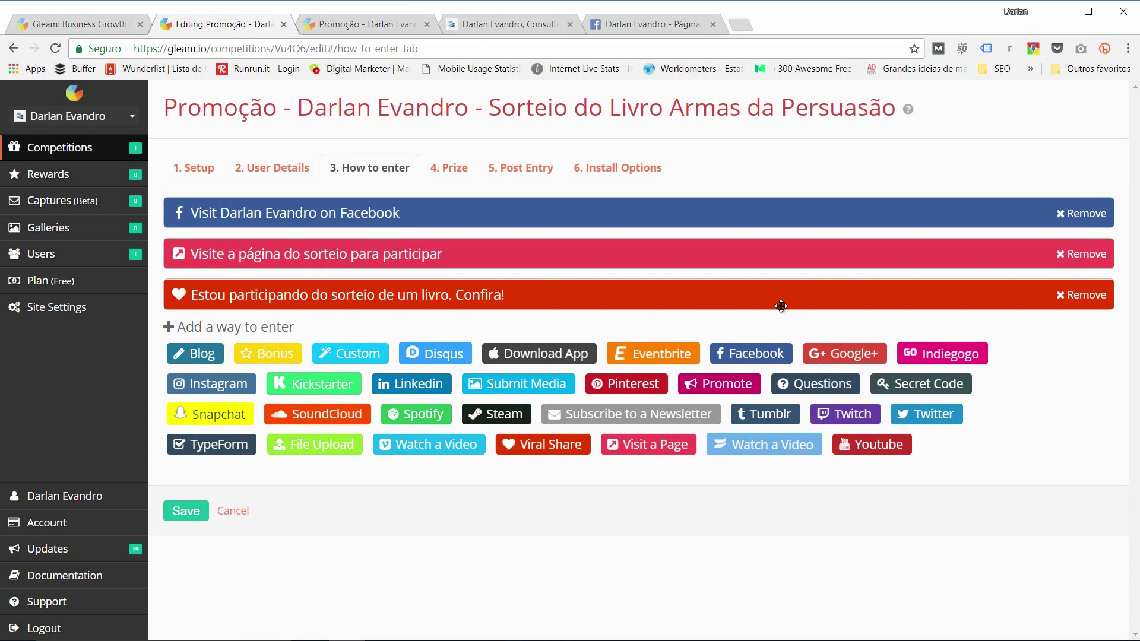
# Step: Retitle the third entry 'Compartilhe com seus amigos para aumentar suas chances!' and save
pyautogui.click(547, 297)
pyautogui.tripleClick(230, 346)
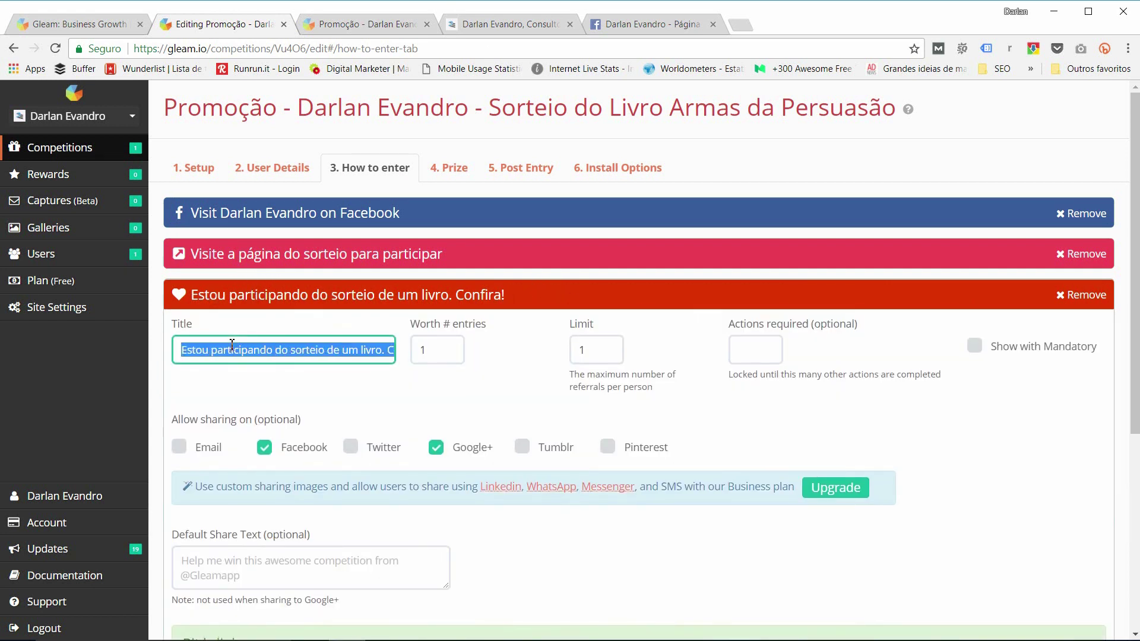
pyautogui.write('Compartilhe com seus')
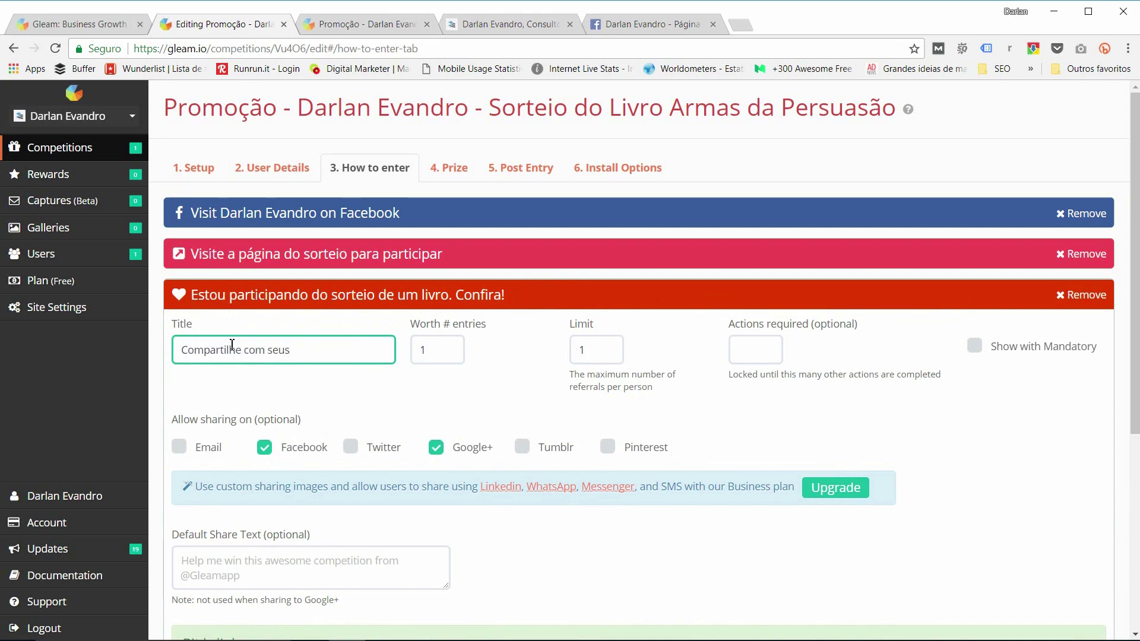
pyautogui.write(' amigos para aumentar suas chances!')
pyautogui.scroll(-3, 406, 454)
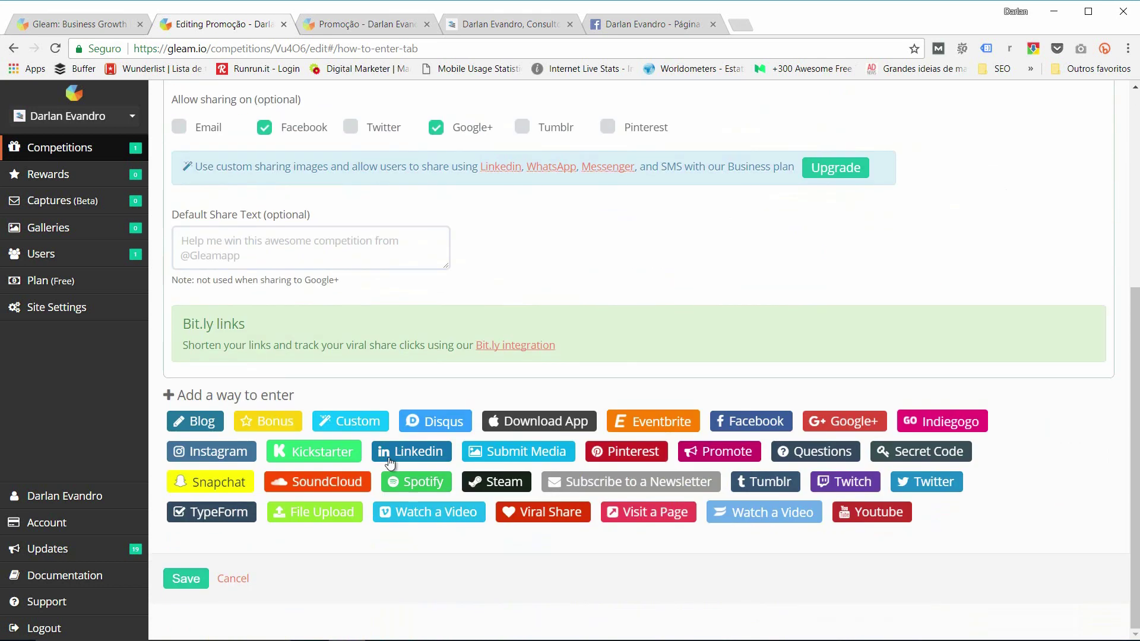
pyautogui.click(196, 584)
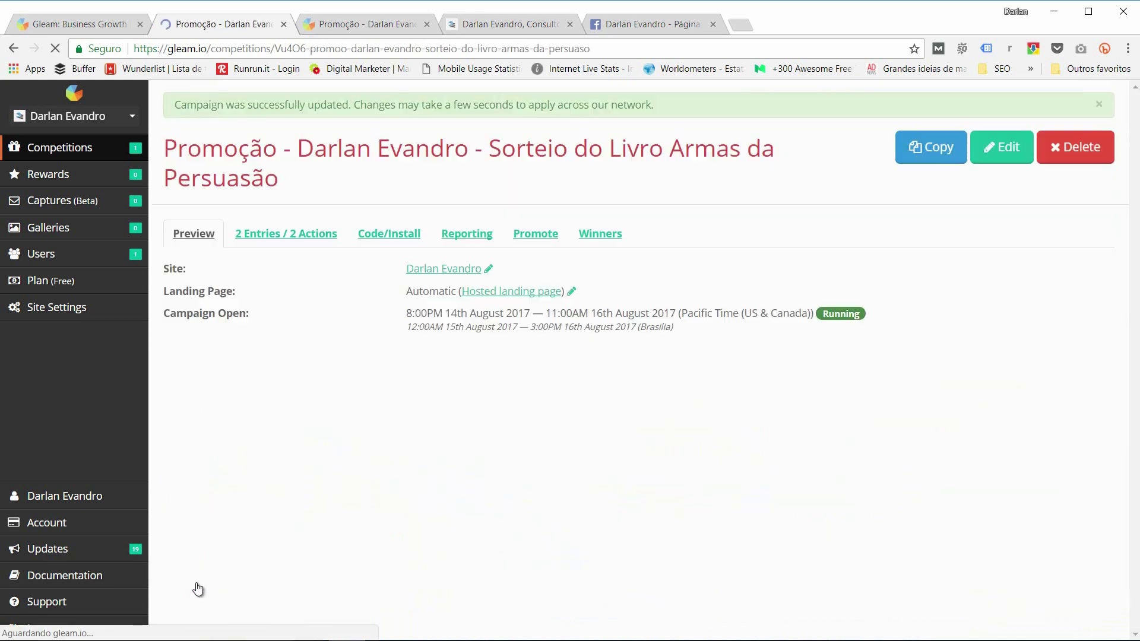
# Step: Reload the hosted landing page so the sharing entry reads 'Compartilhe com seus amigos para aumentar suas chances!'
pyautogui.scroll(-5, 416, 392)
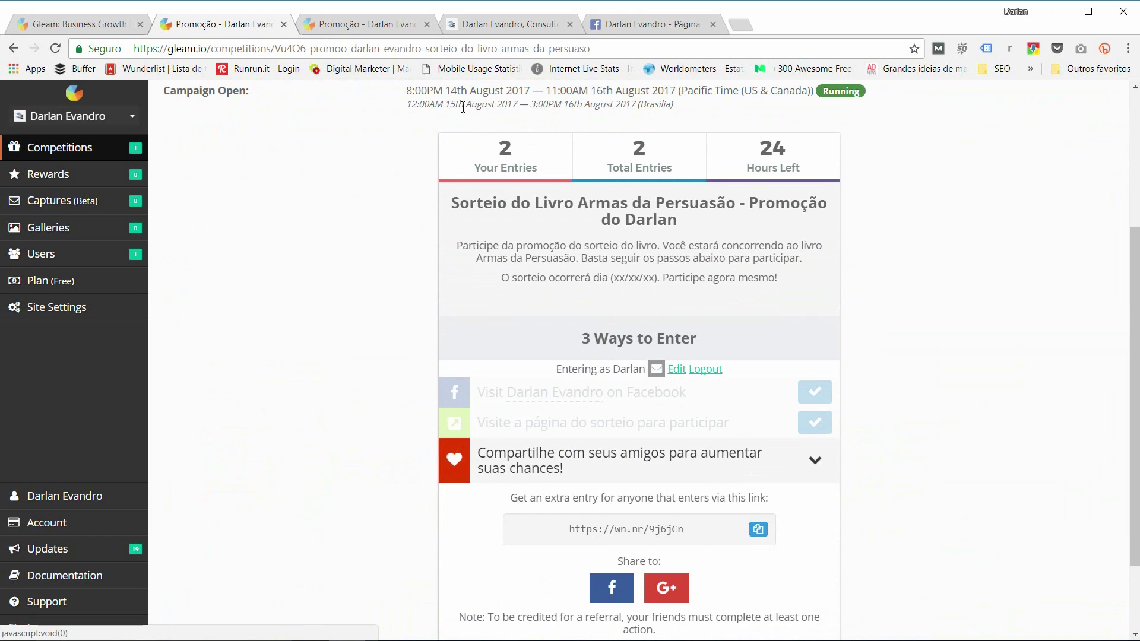
pyautogui.click(389, 28)
pyautogui.scroll(1, 233, 249)
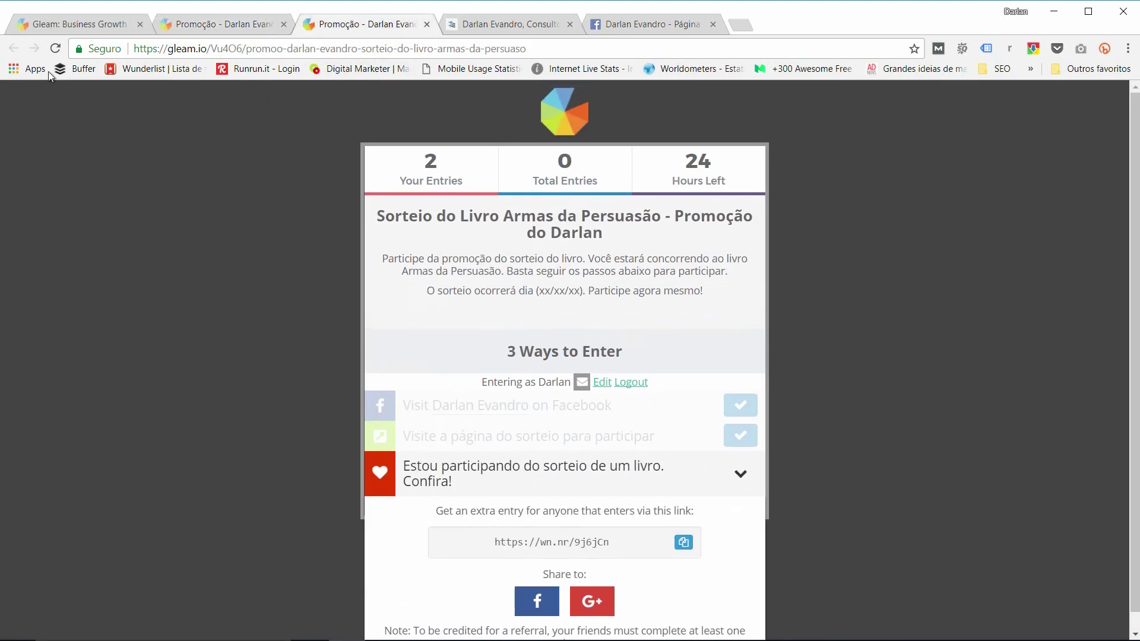
pyautogui.click(55, 48)
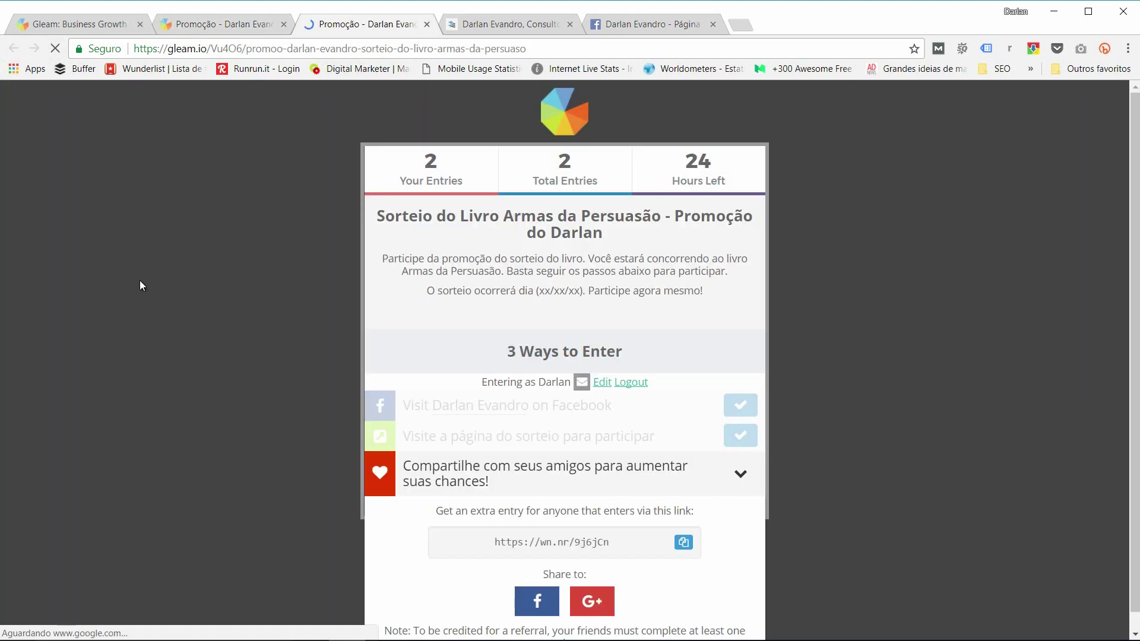
pyautogui.scroll(-1, 510, 473)
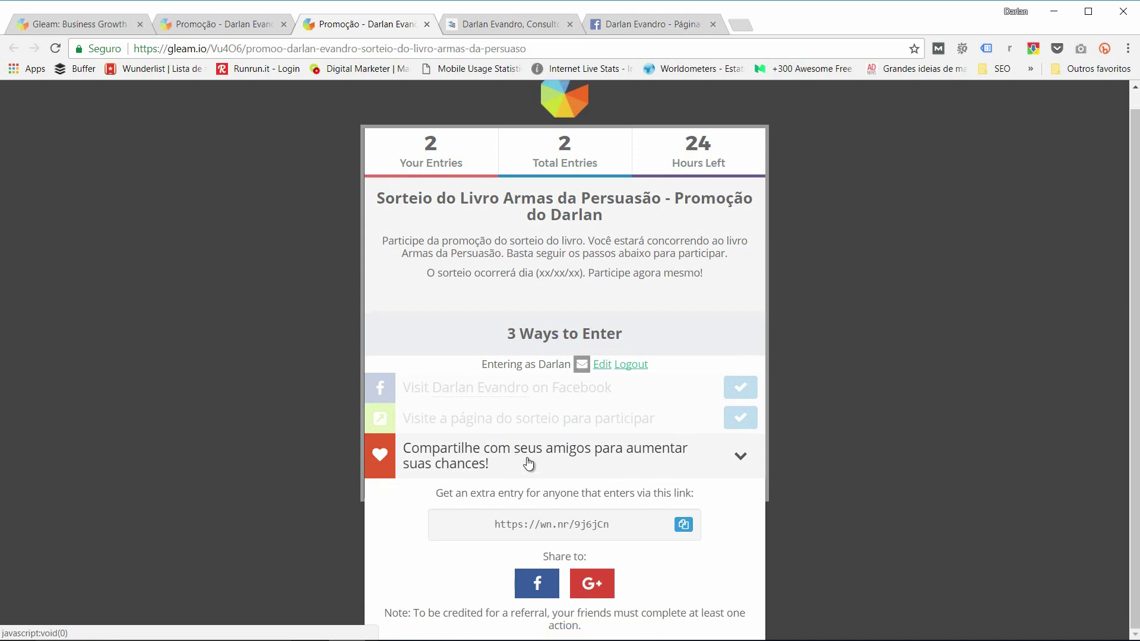
pyautogui.click(597, 589)
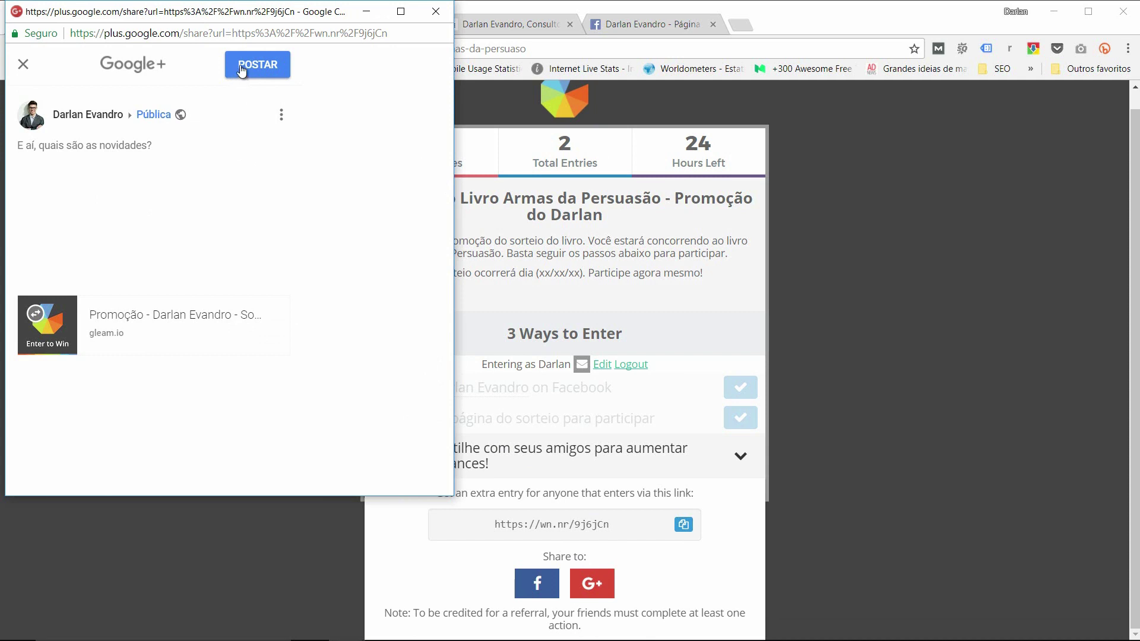
pyautogui.click(435, 12)
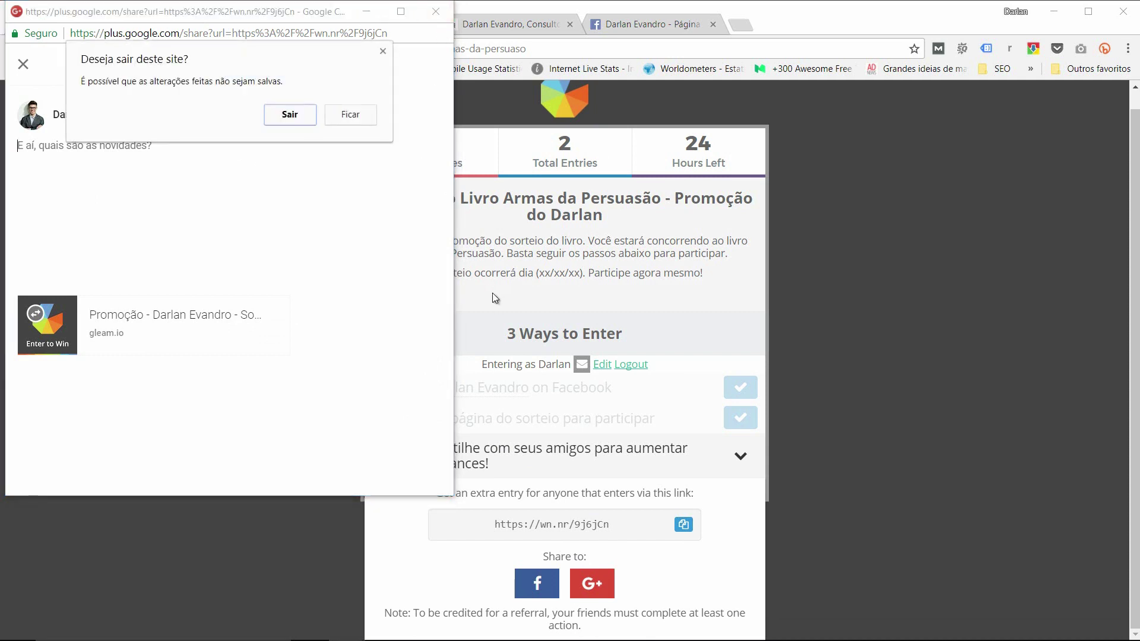
pyautogui.click(300, 115)
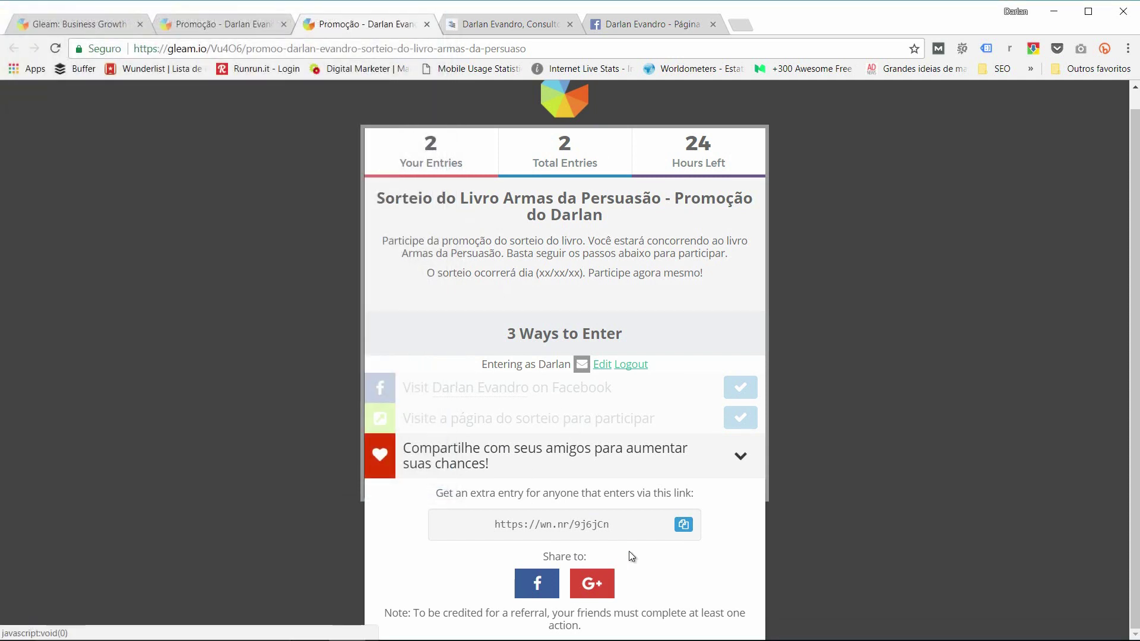
# Step: Point out the Your Entries count of 2 and the page address, then return to the admin tab
pyautogui.doubleClick(430, 145)
pyautogui.click(438, 145)
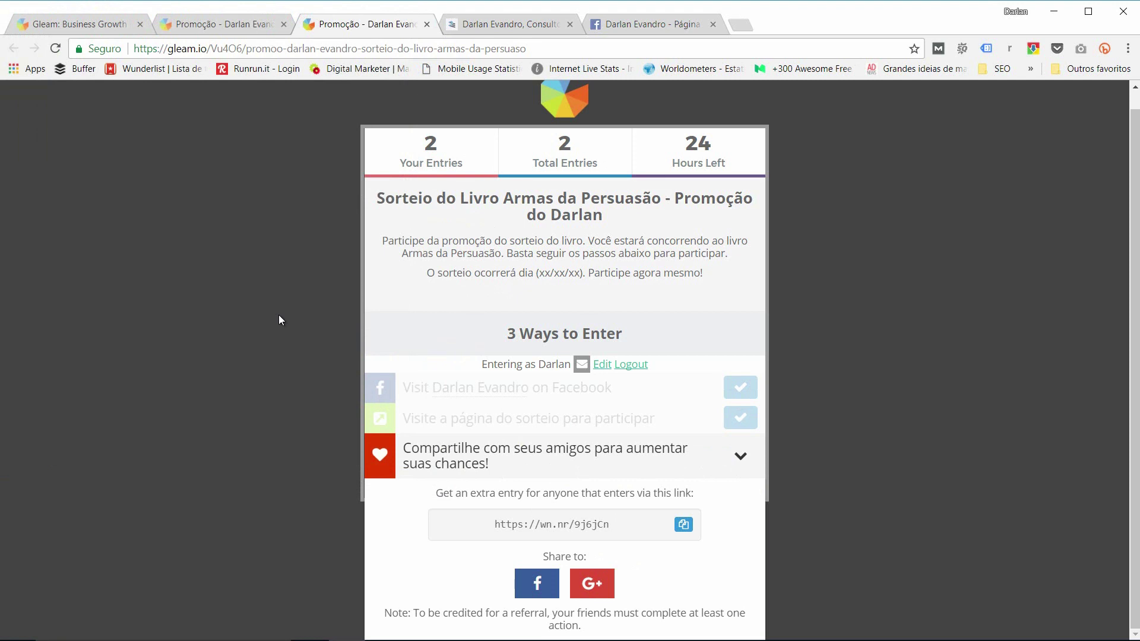
pyautogui.click(260, 52)
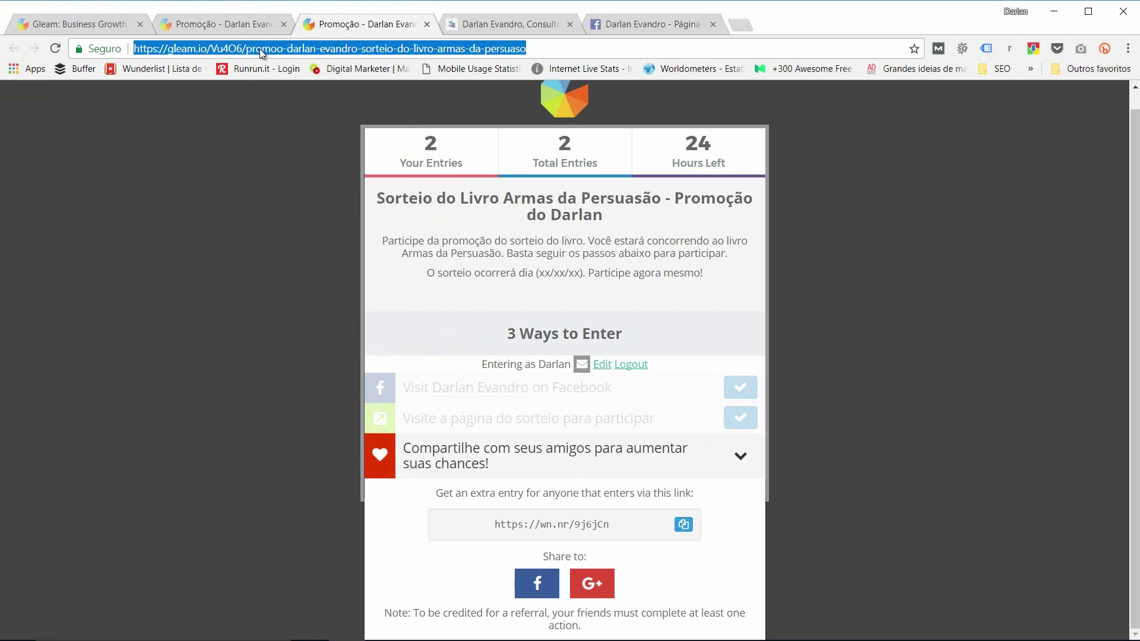
pyautogui.hotkey('ctrl', 'shift', 'Tab')
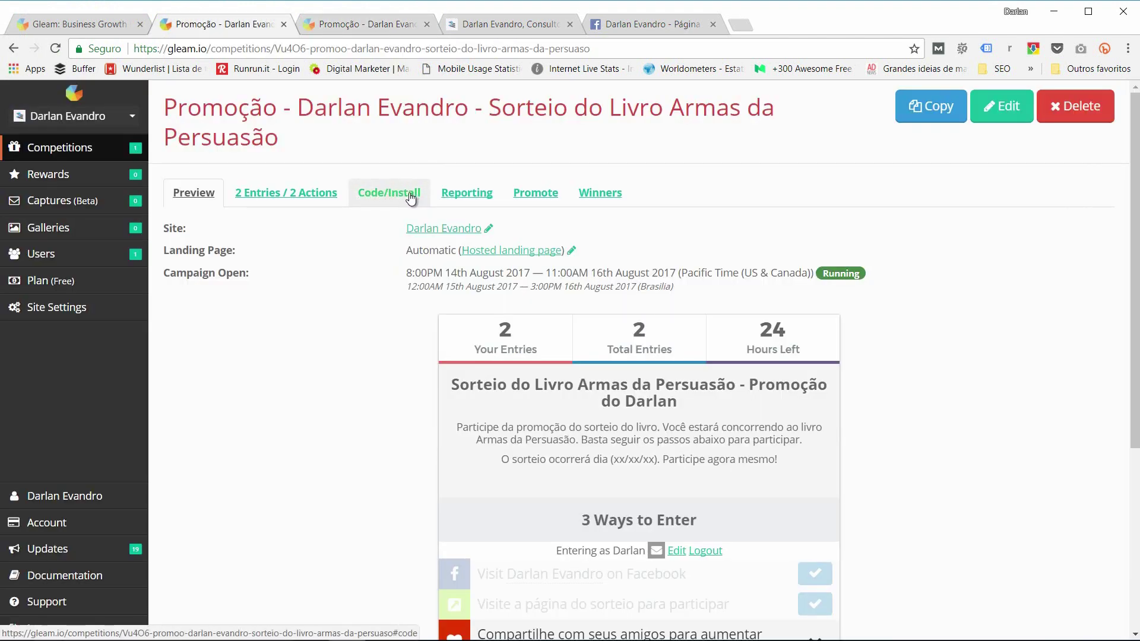
# Step: Open the Code/Install options and expand the Facebook Tab section to reveal its install link
pyautogui.click(411, 198)
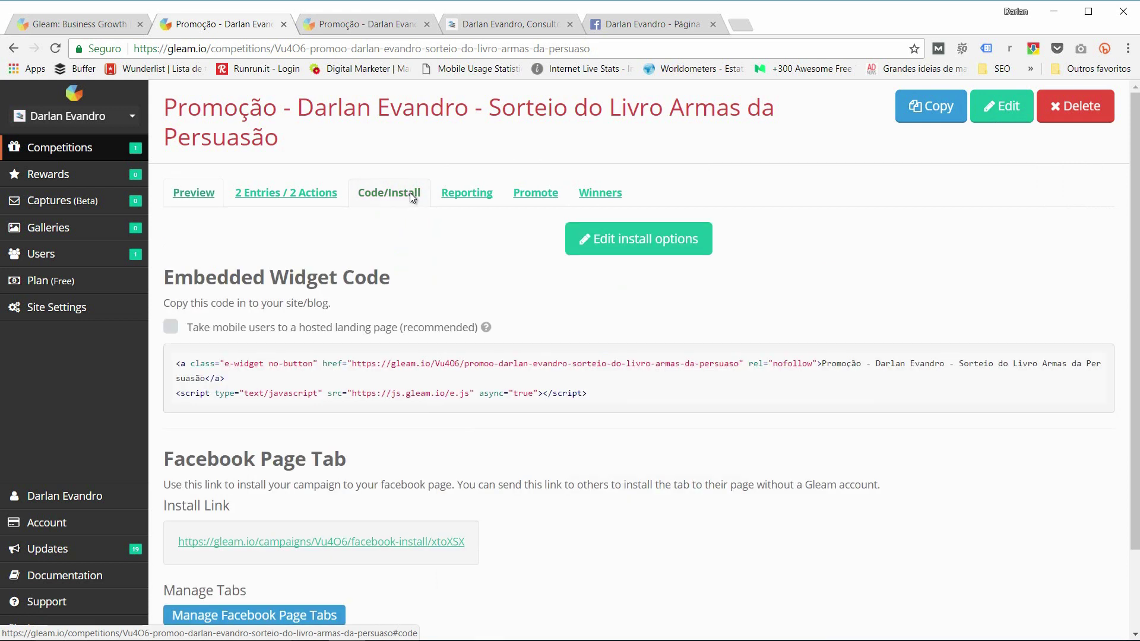
pyautogui.click(631, 247)
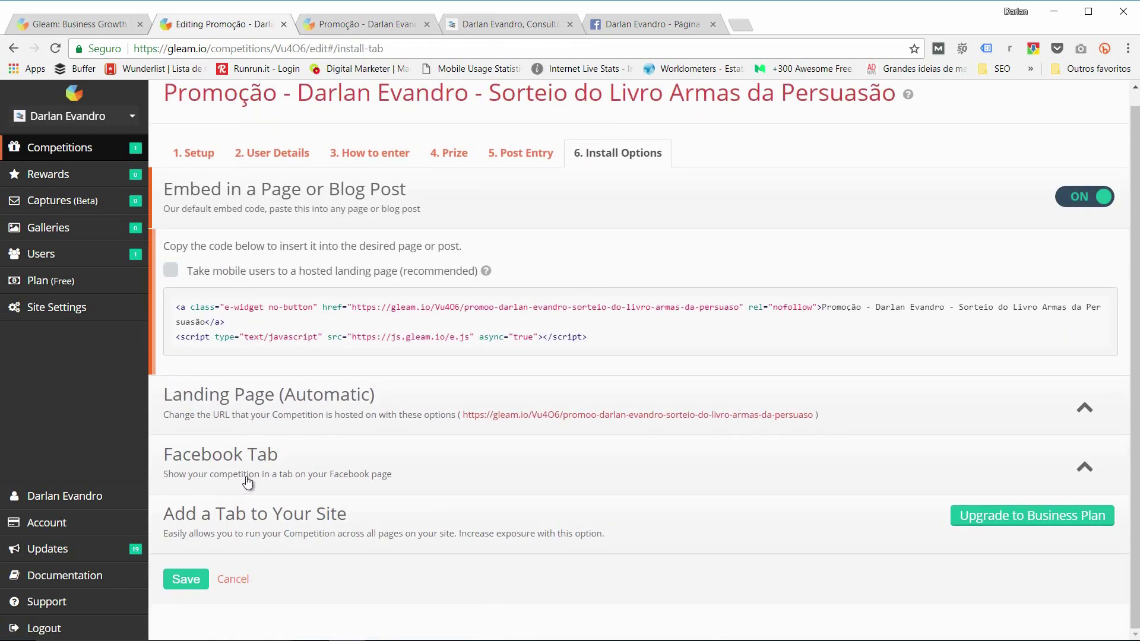
pyautogui.click(509, 464)
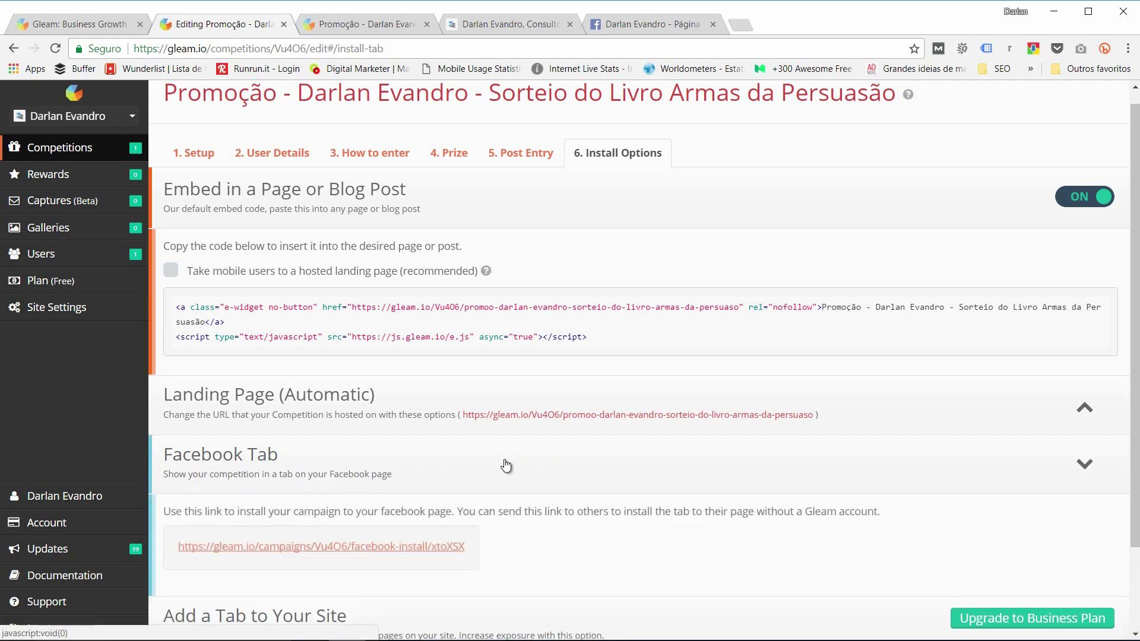
pyautogui.scroll(-2, 448, 475)
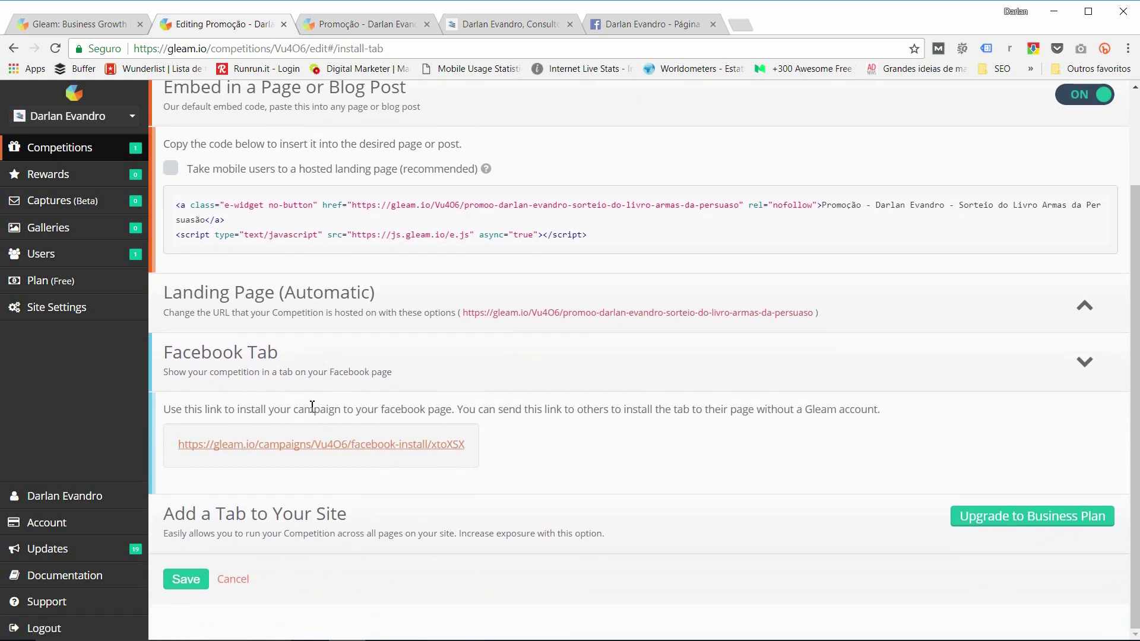
pyautogui.scroll(2, 312, 406)
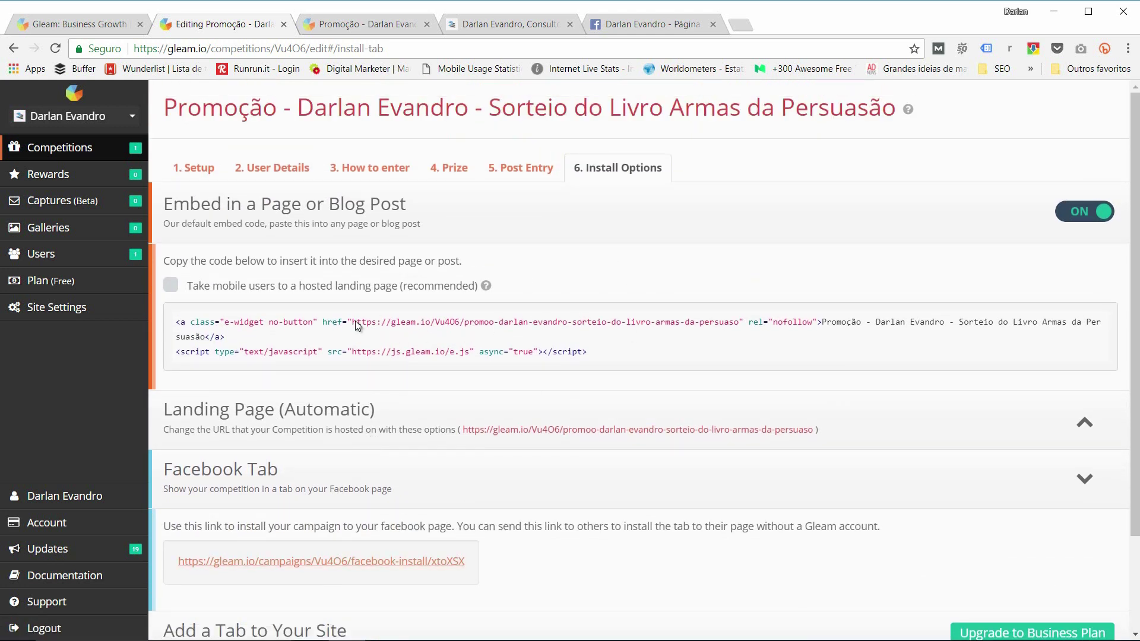
# Step: Check the Users list, where the user shows 0 Entries, then go back to Competitions
pyautogui.click(46, 259)
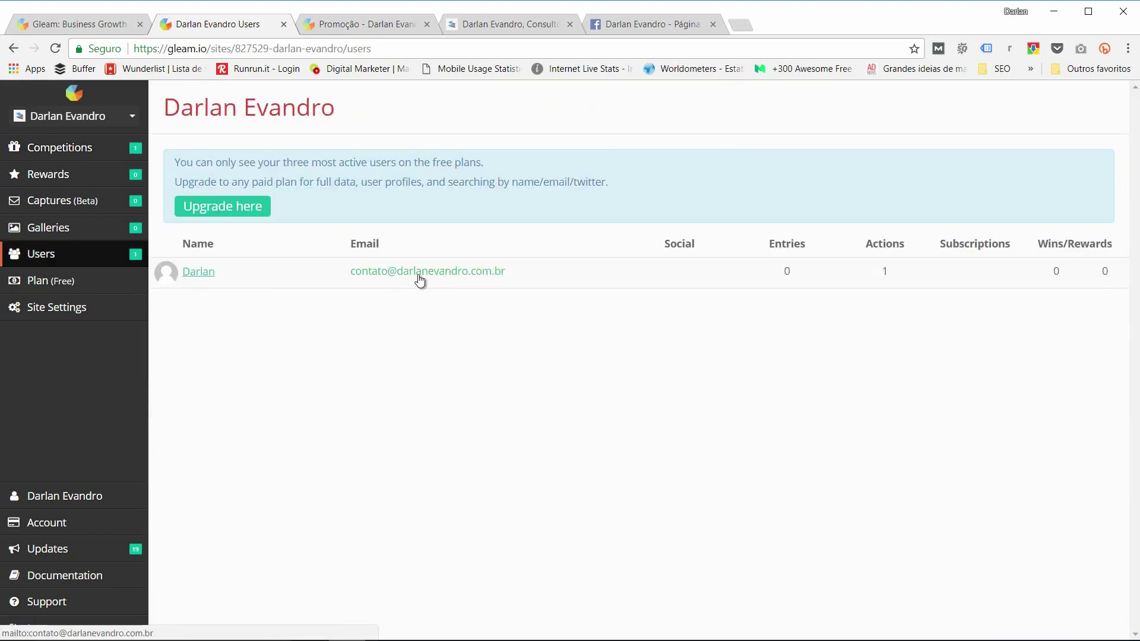
pyautogui.doubleClick(786, 270)
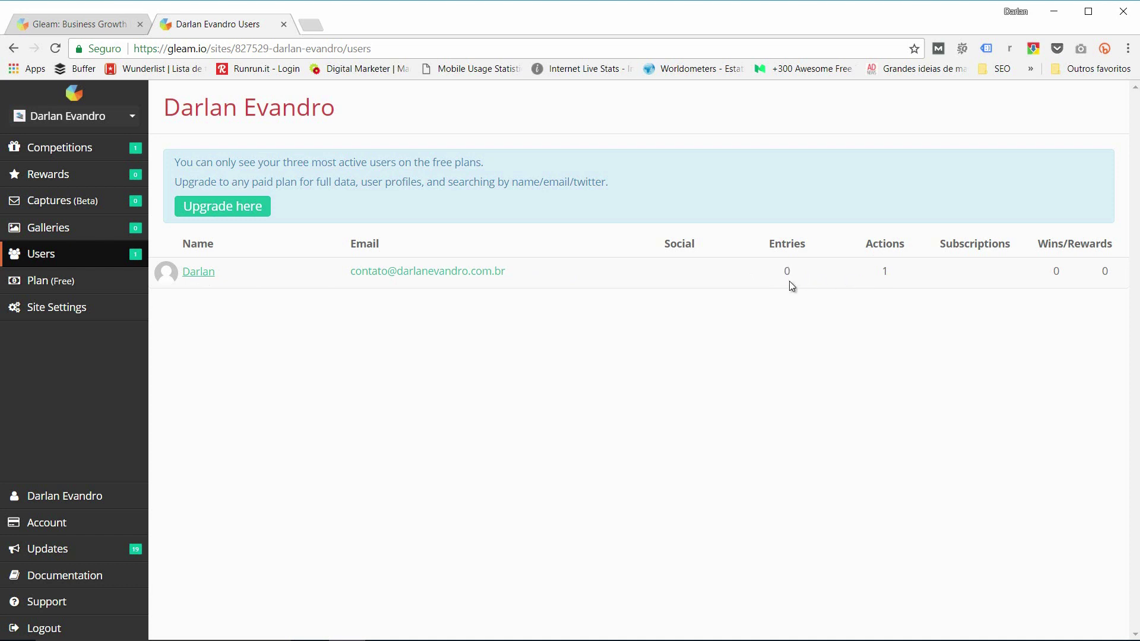
pyautogui.click(77, 153)
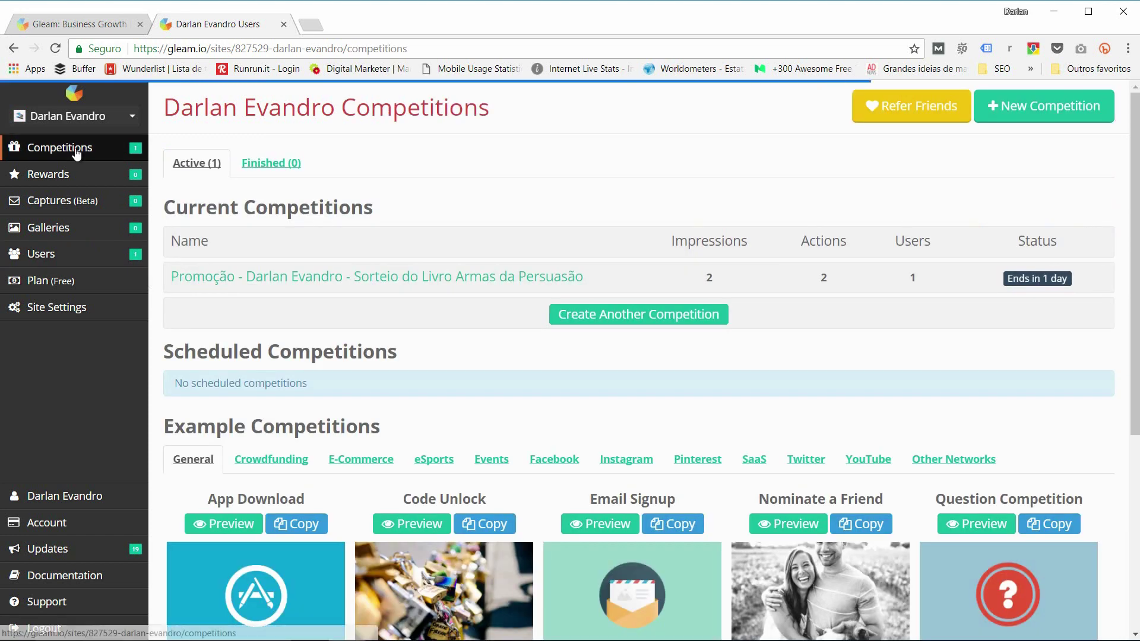
# Step: Open the book giveaway's '2 Entries / 2 Actions' list and inspect the two Invalid test entries
pyautogui.click(355, 275)
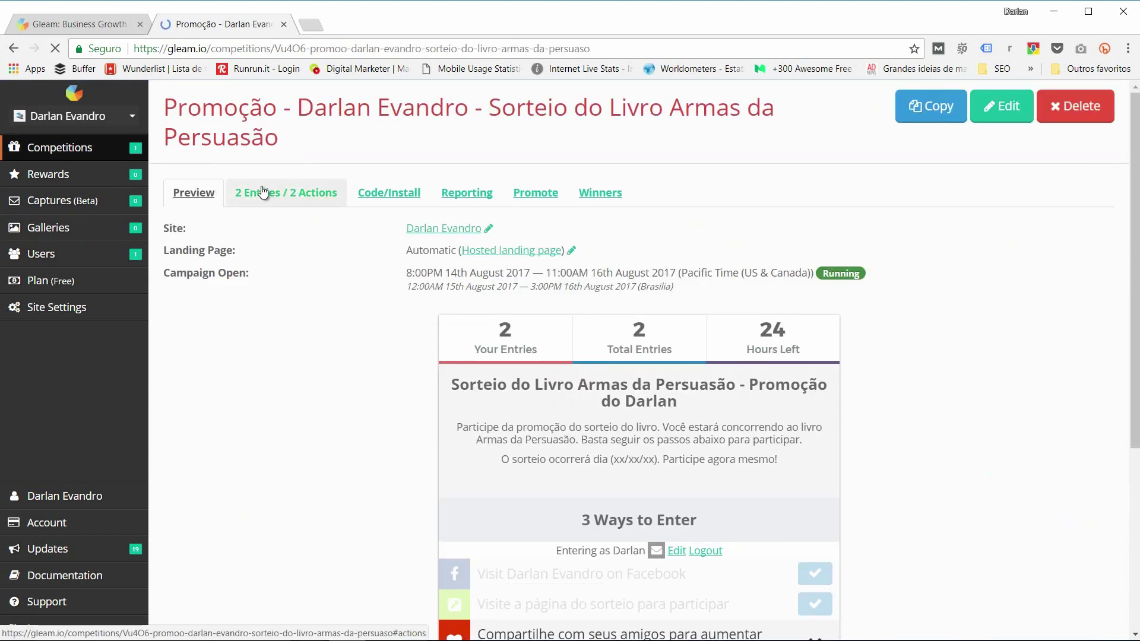
pyautogui.click(321, 195)
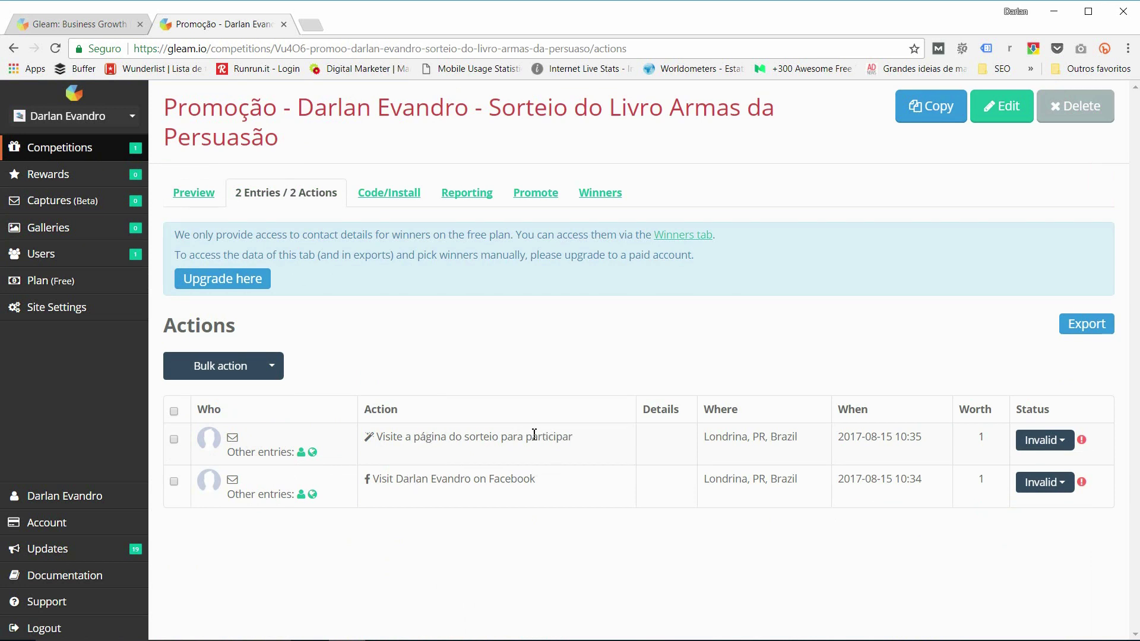
pyautogui.moveTo(538, 479); pyautogui.dragTo(375, 438)
pyautogui.click(386, 453)
pyautogui.moveTo(1081, 446)
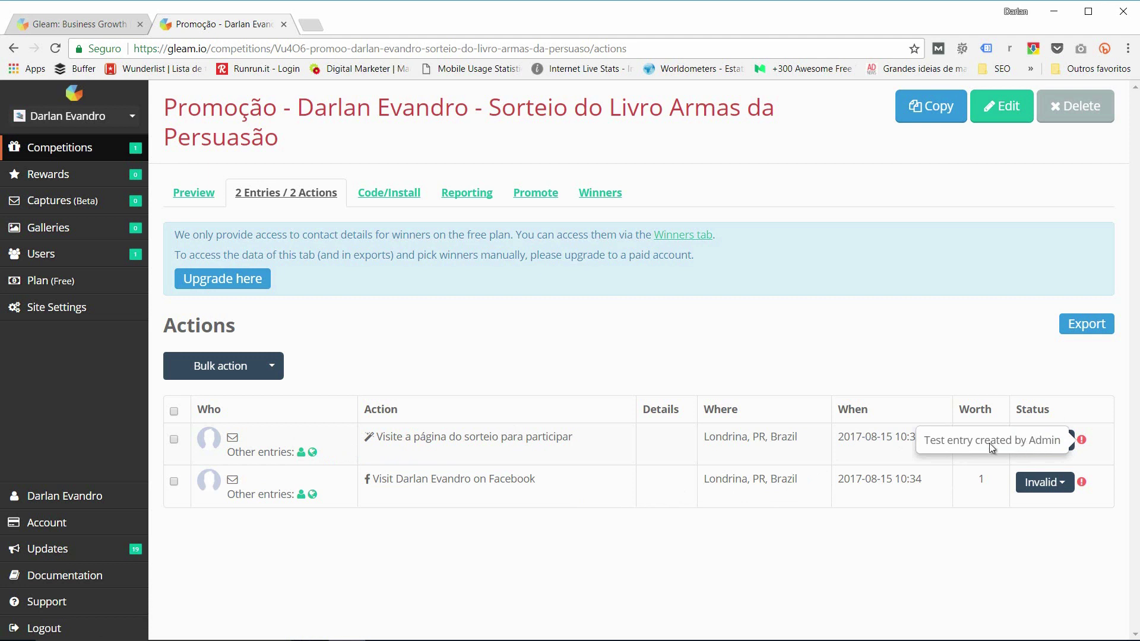
pyautogui.tripleClick(863, 438)
pyautogui.click(871, 453)
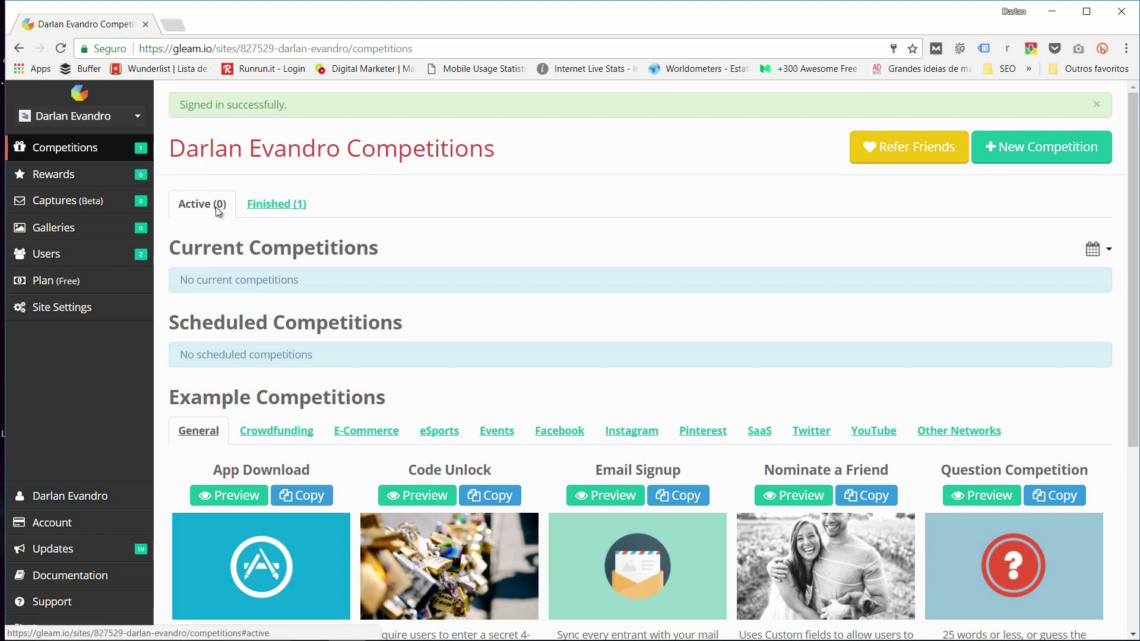
# Step: Show the Finished (1) competitions tab
pyautogui.click(284, 208)
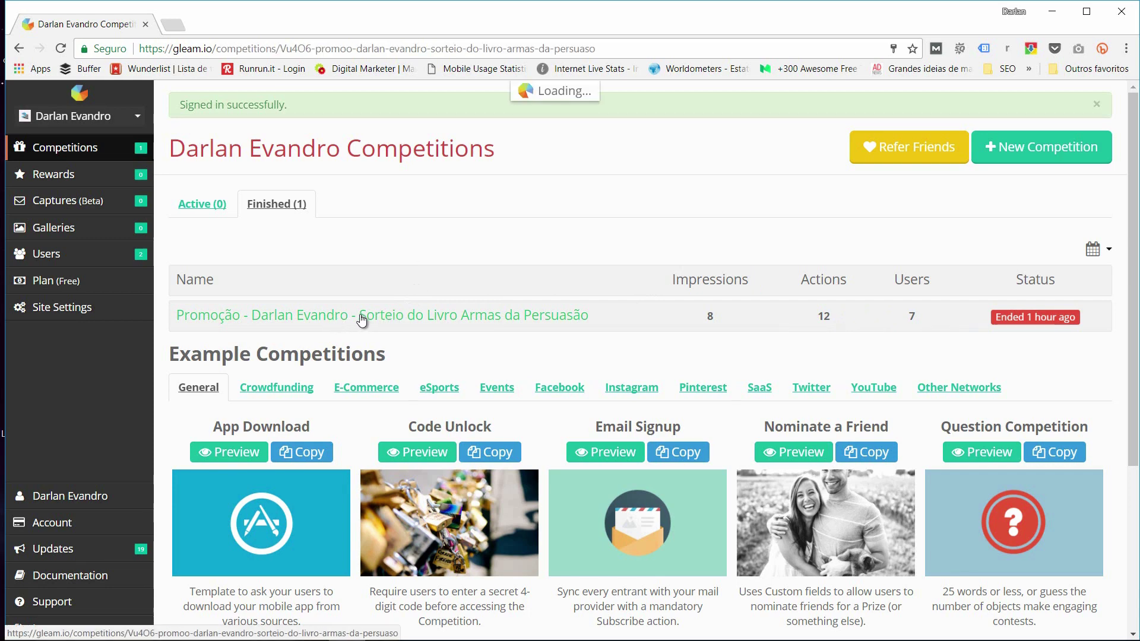
# Step: Point out the finished giveaway's total entries count and its Ended status
pyautogui.scroll(-2, 356, 311)
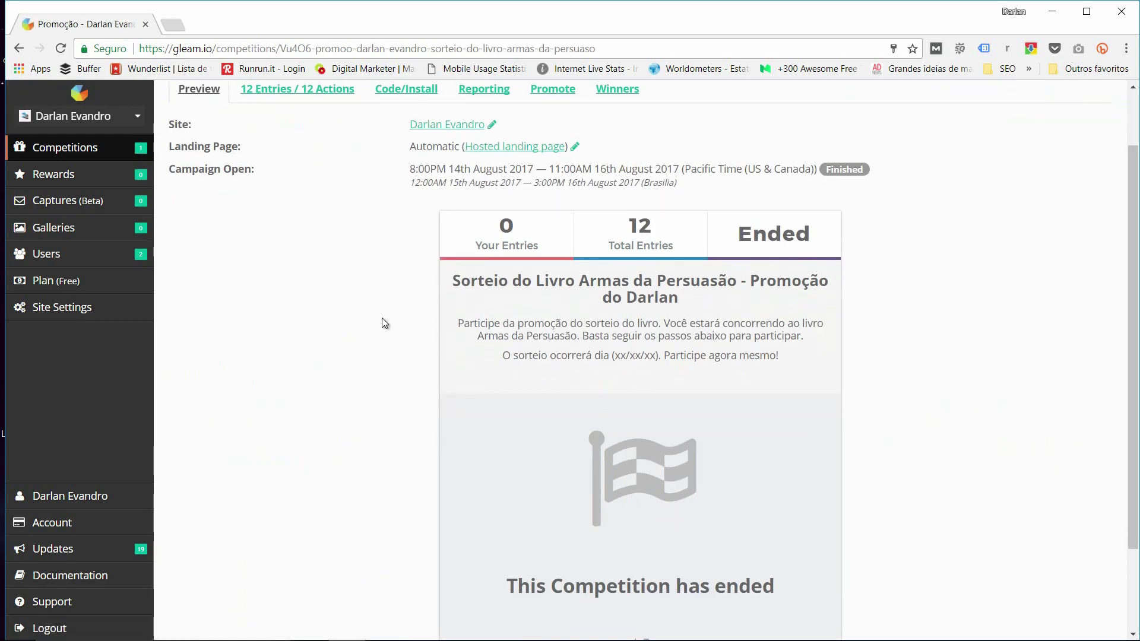
pyautogui.scroll(-1, 380, 318)
pyautogui.moveTo(657, 157); pyautogui.dragTo(630, 157)
pyautogui.click(726, 159)
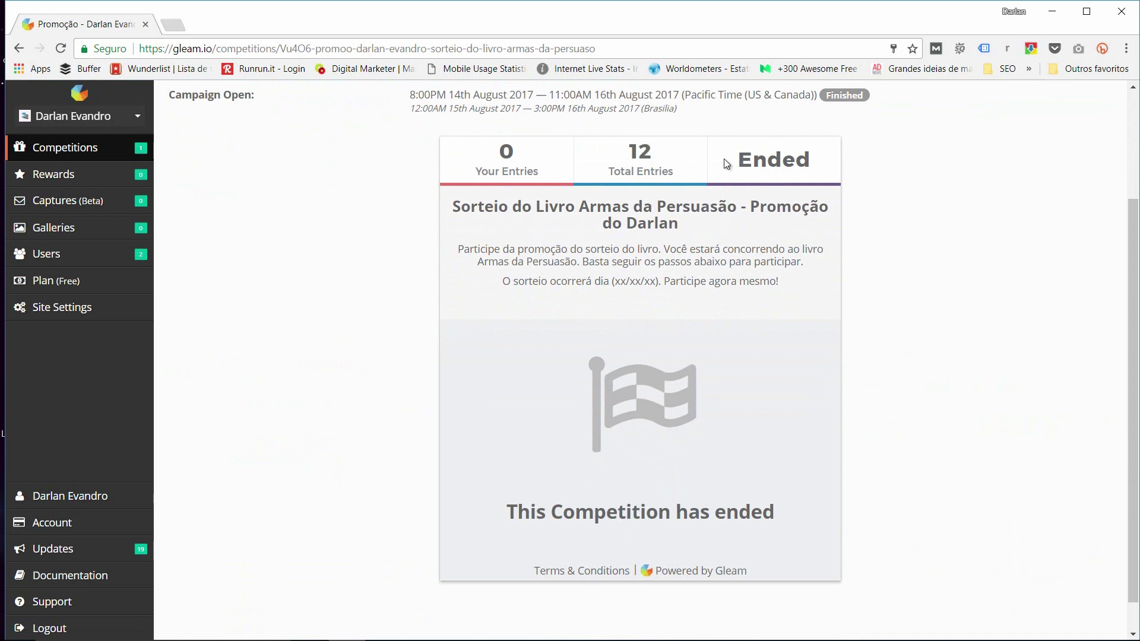
pyautogui.moveTo(738, 159); pyautogui.dragTo(812, 160)
pyautogui.click(812, 161)
pyautogui.scroll(2, 746, 223)
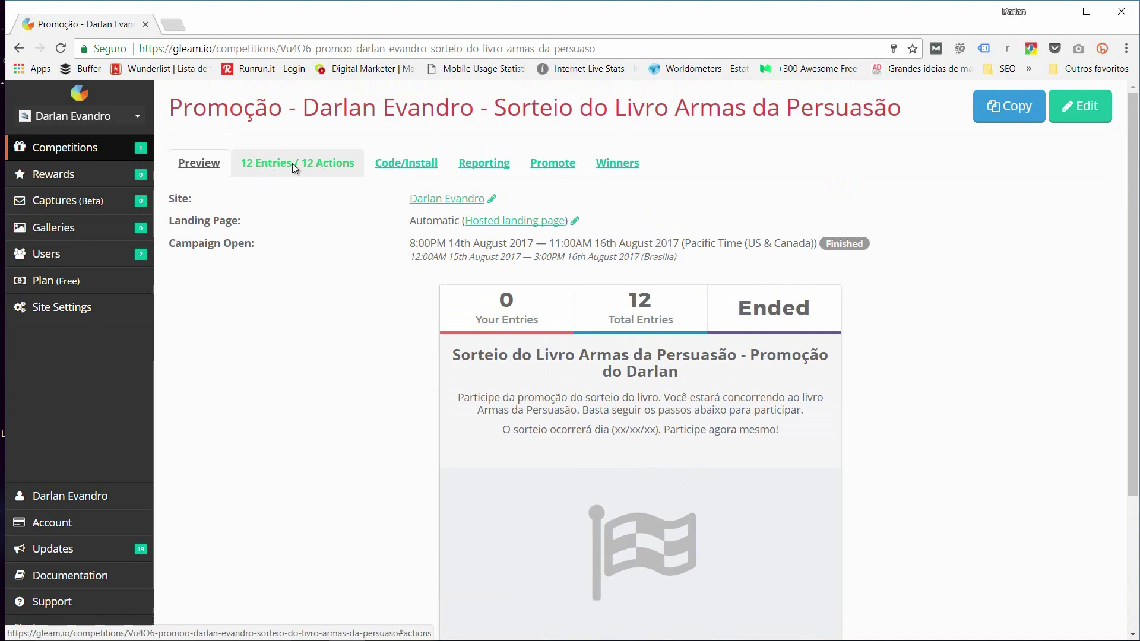
# Step: Open the '12 Entries / 12 Actions' list and review the actions, nine marked Invalid
pyautogui.click(293, 163)
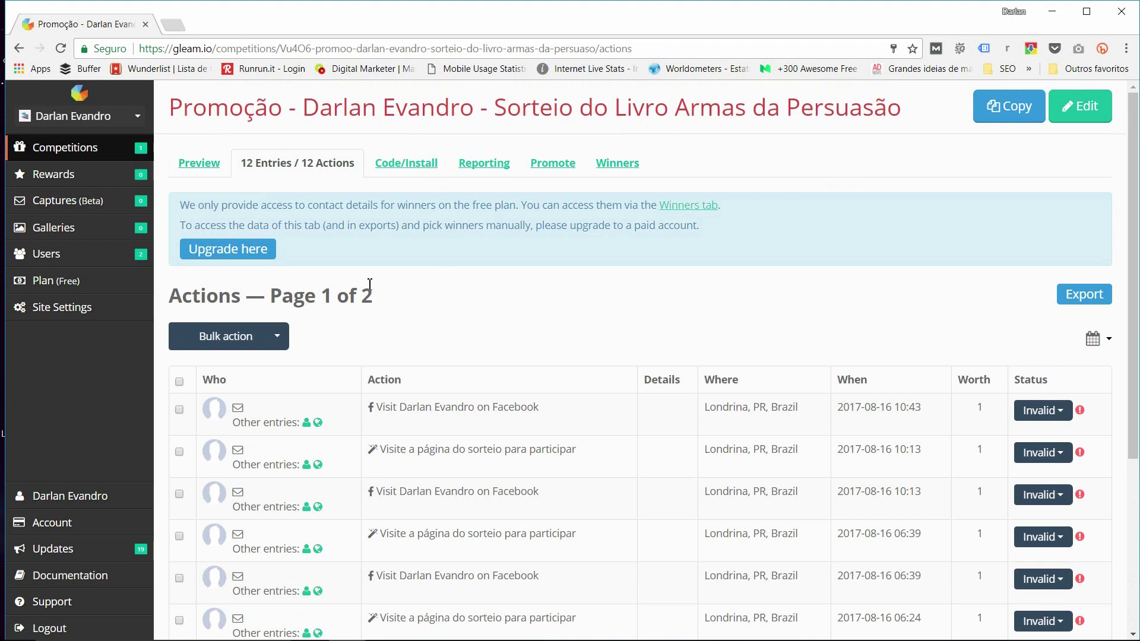
pyautogui.scroll(-1, 367, 281)
pyautogui.scroll(-1, 369, 270)
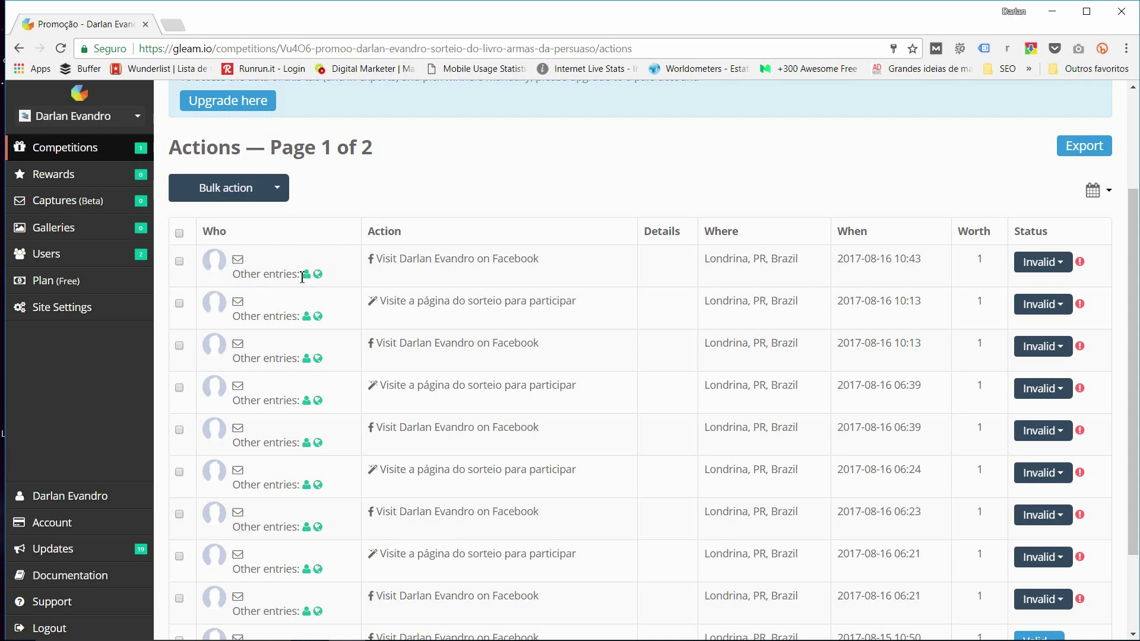
pyautogui.scroll(-2, 304, 274)
pyautogui.scroll(4, 262, 265)
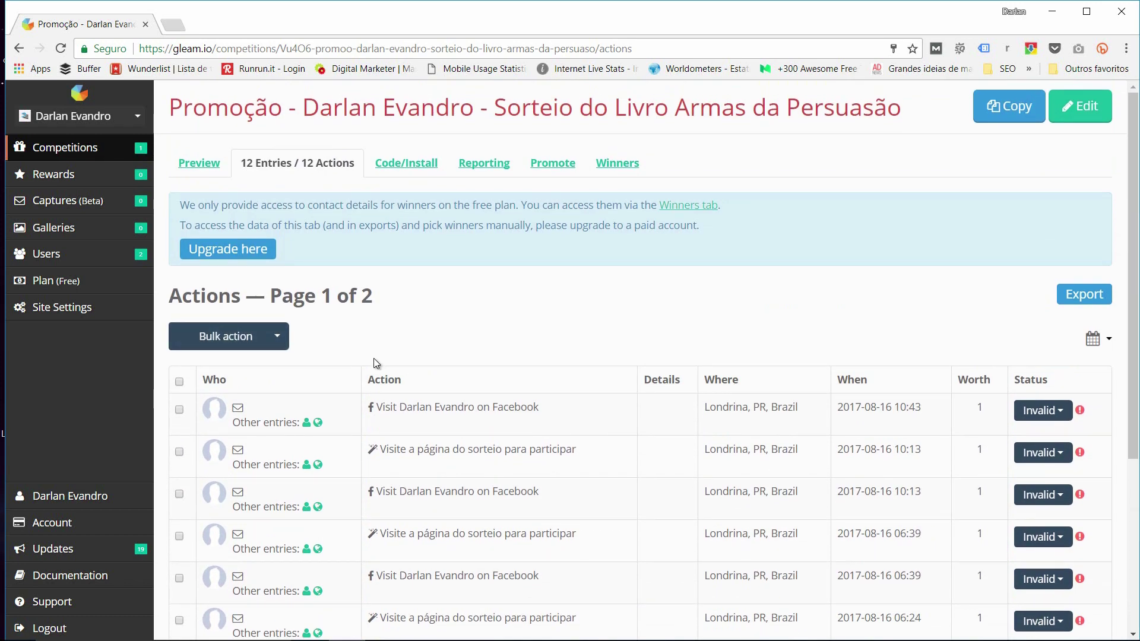
pyautogui.scroll(-3, 380, 309)
pyautogui.scroll(-1, 413, 235)
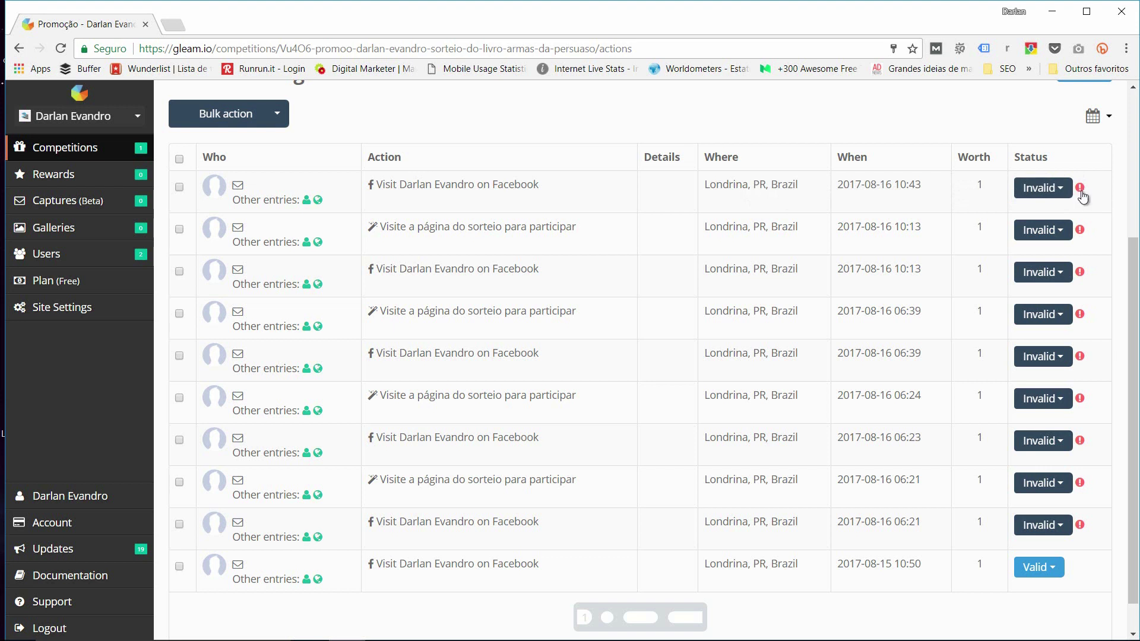
pyautogui.moveTo(1082, 191)
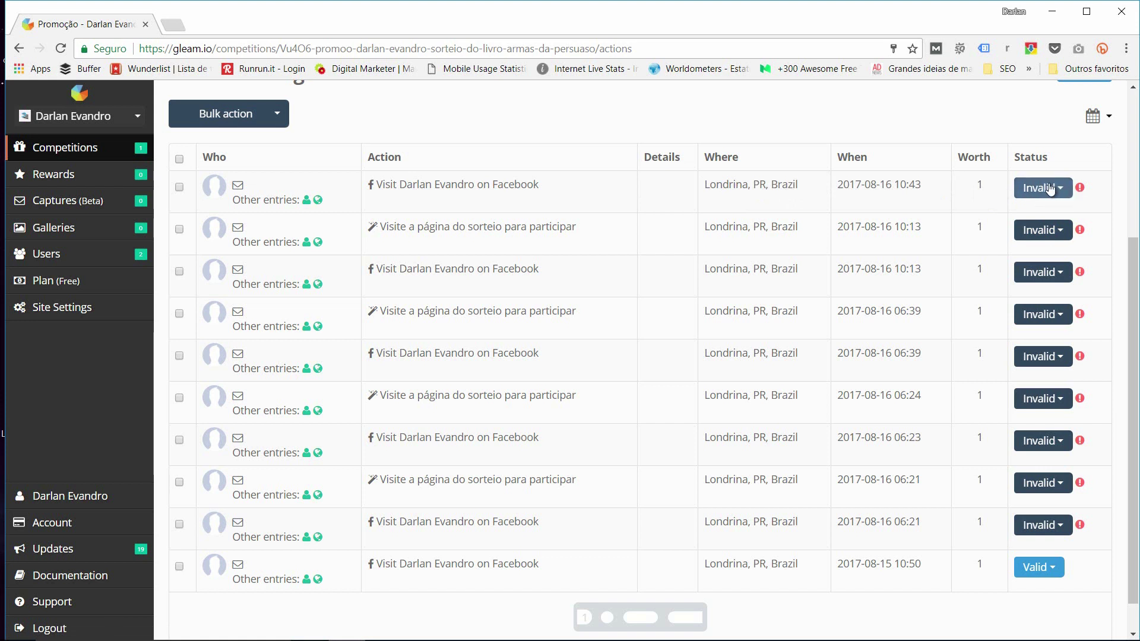
# Step: Mark the first and second actions Valid individually
pyautogui.click(1049, 188)
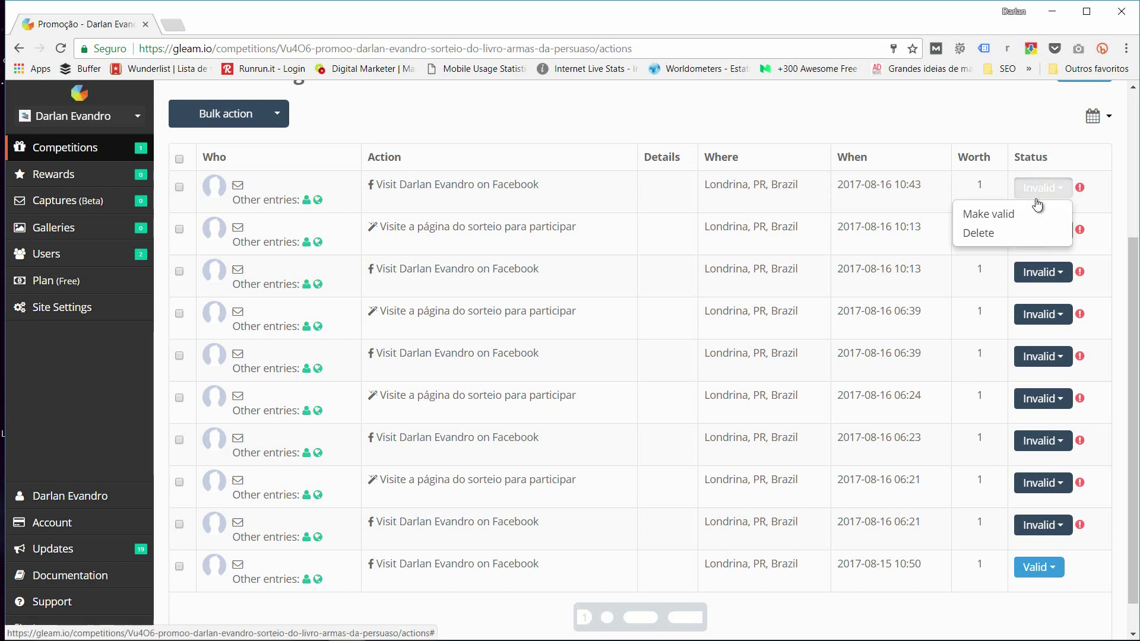
pyautogui.click(990, 215)
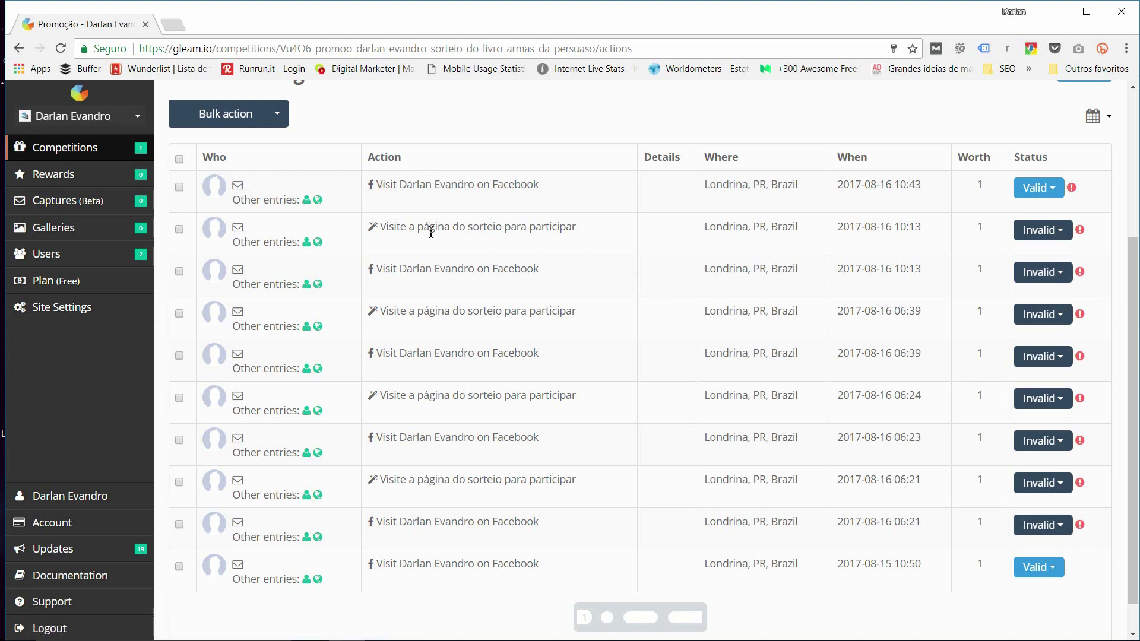
pyautogui.moveTo(400, 185); pyautogui.dragTo(458, 185)
pyautogui.click(476, 200)
pyautogui.click(1051, 232)
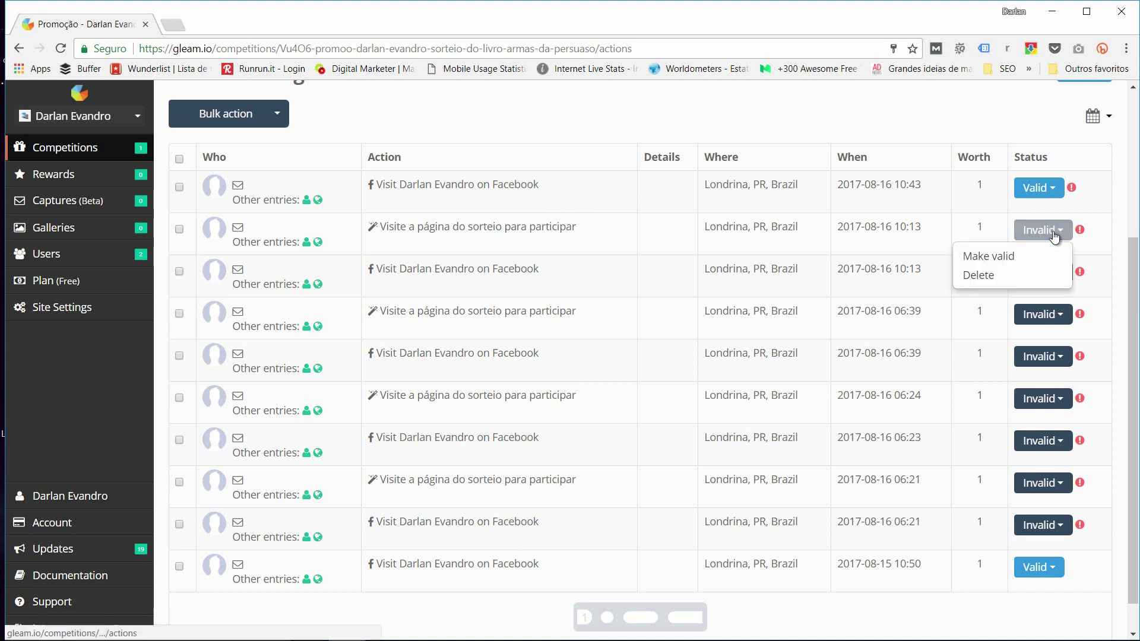
pyautogui.click(1008, 257)
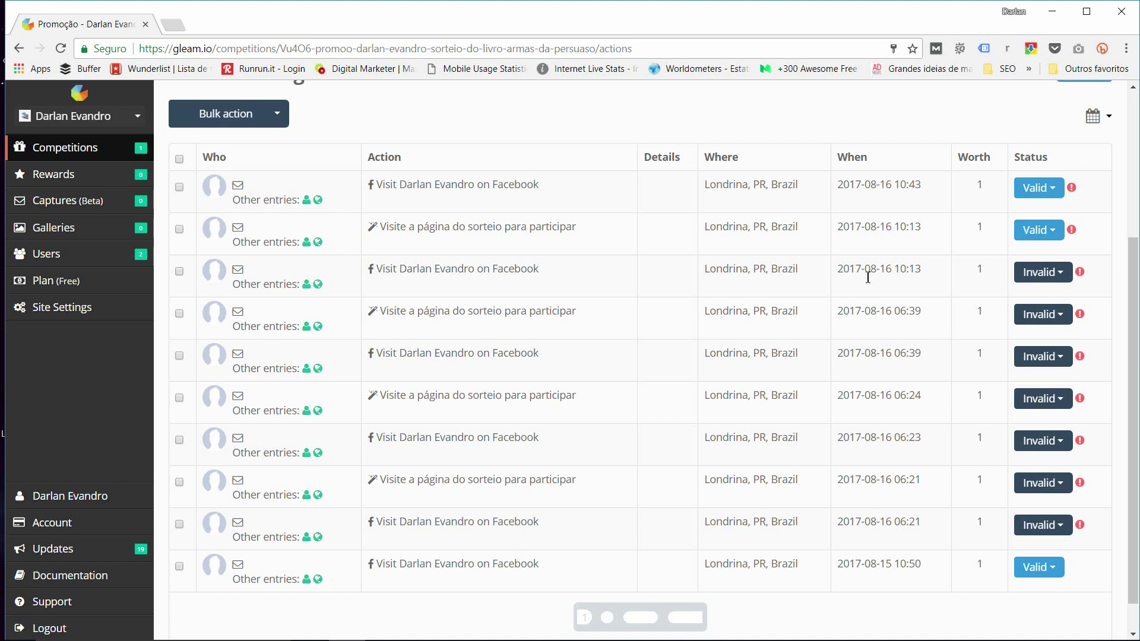
# Step: Select all actions on the page and bulk mark them Valid
pyautogui.click(179, 159)
pyautogui.click(263, 130)
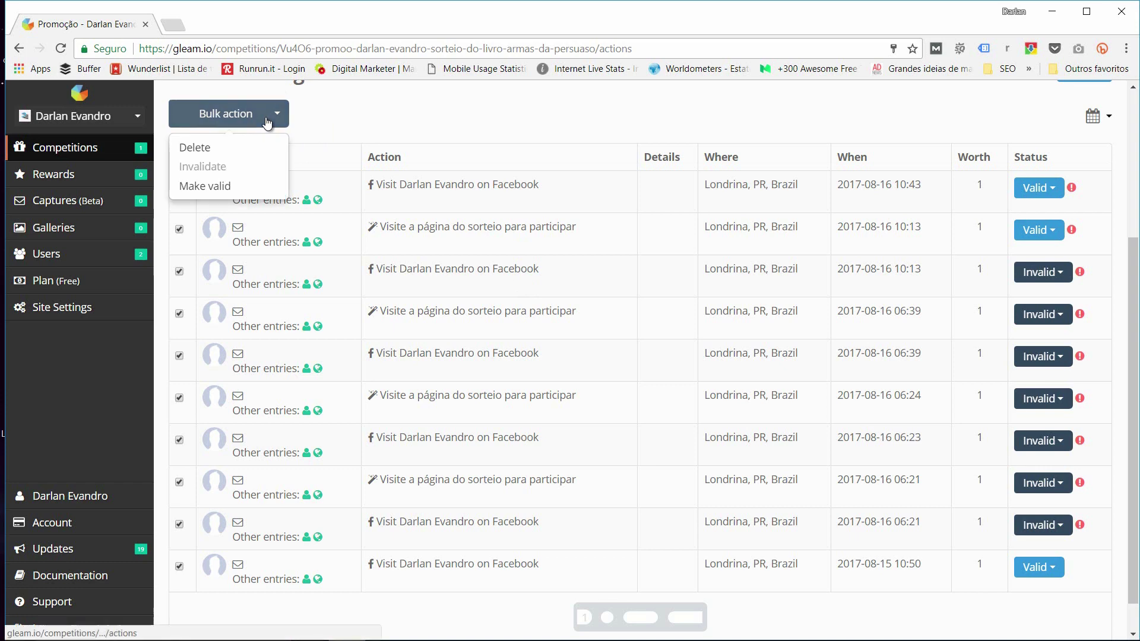
pyautogui.click(229, 194)
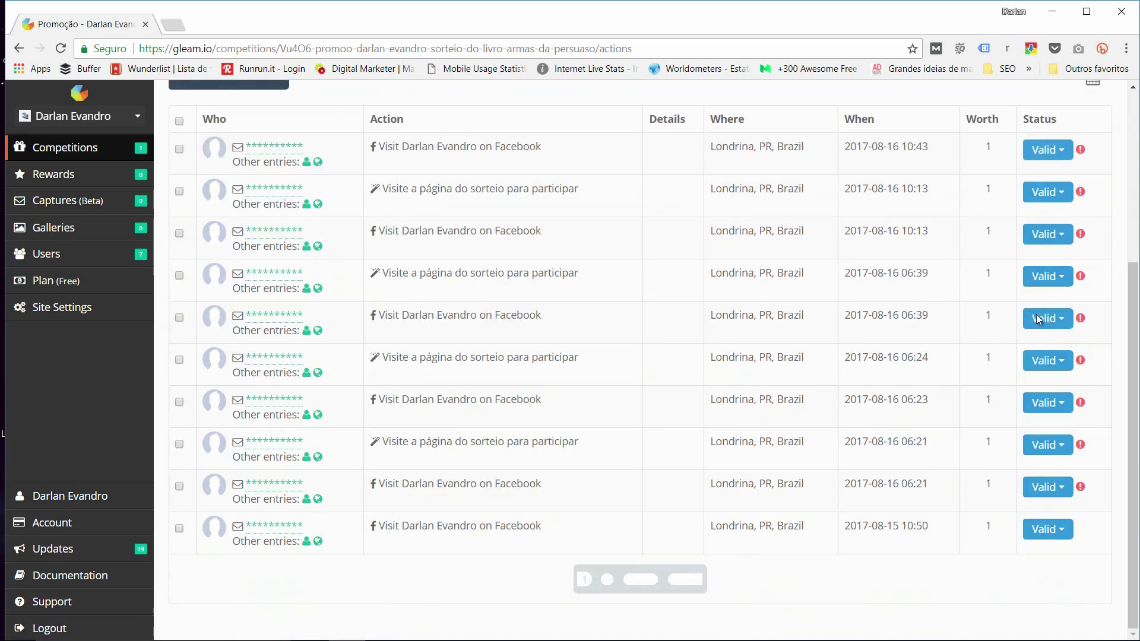
pyautogui.scroll(5, 1039, 415)
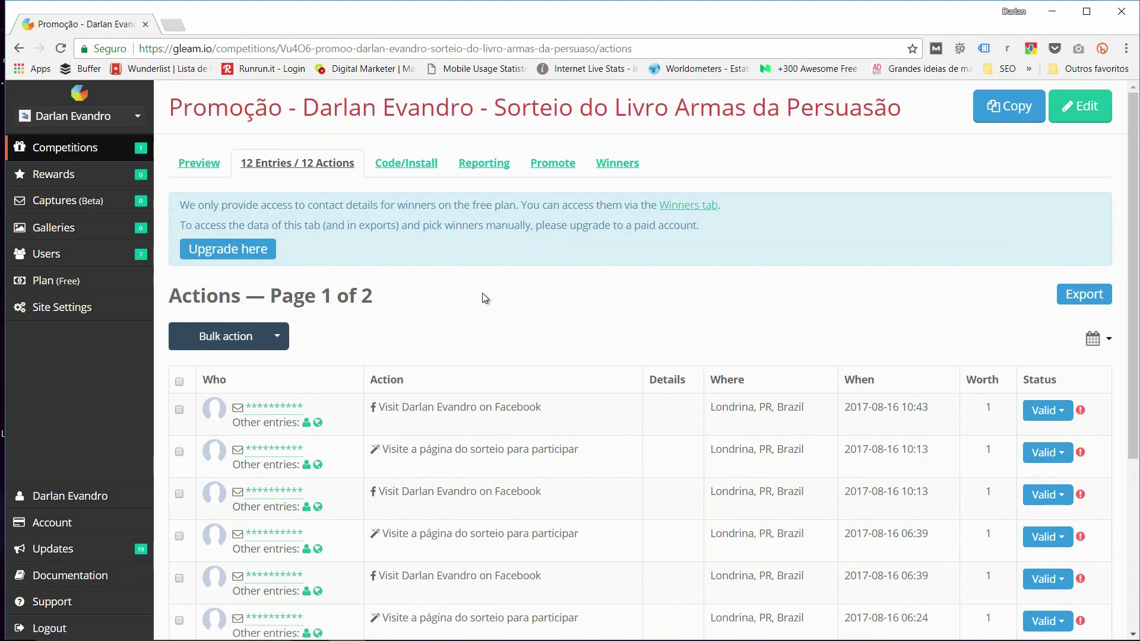
# Step: Open the Winners page, noting 1 prize left, and start drawing a winner
pyautogui.click(613, 161)
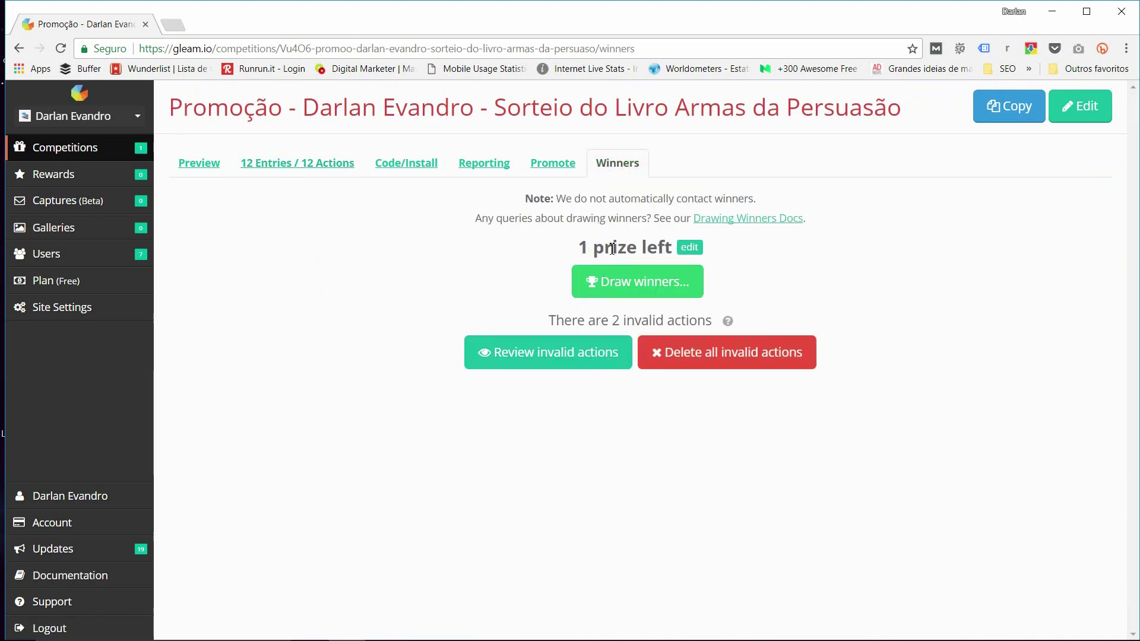
pyautogui.moveTo(578, 247); pyautogui.dragTo(641, 248)
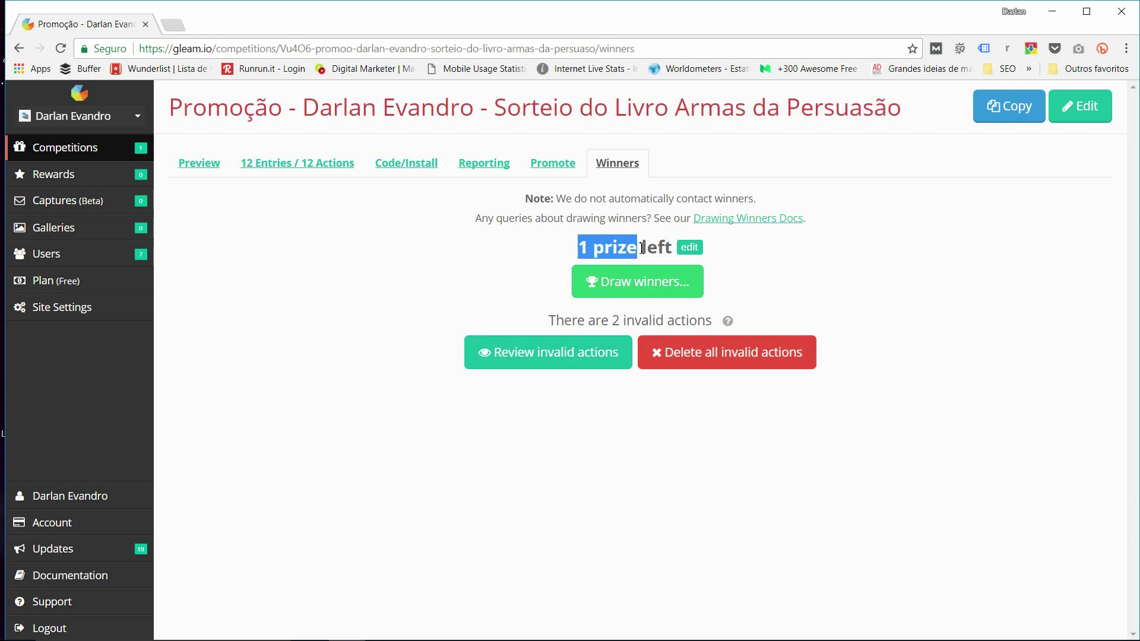
pyautogui.click(502, 244)
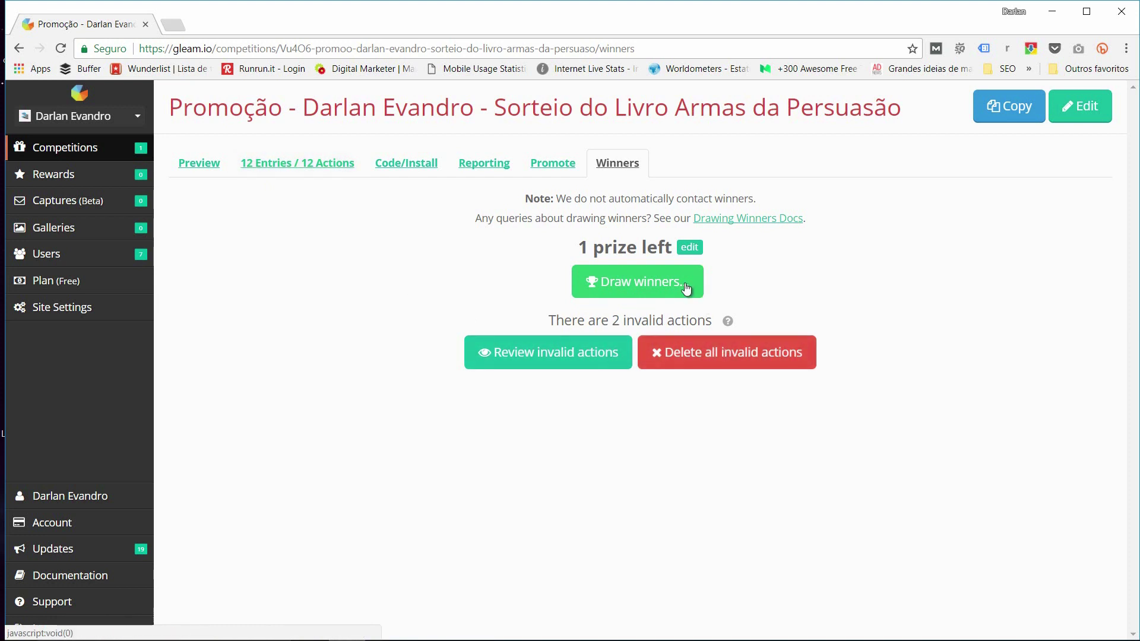
pyautogui.click(640, 290)
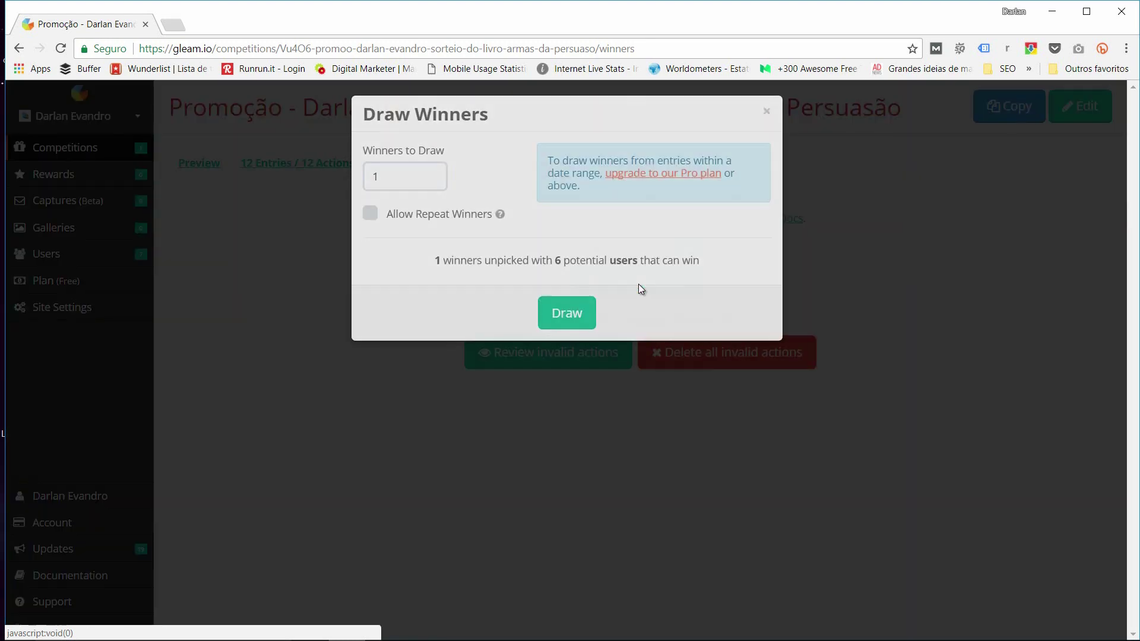
# Step: Draw 1 winner with Allow Repeat Winners ticked, making entry 12 the Winner
pyautogui.click(389, 177)
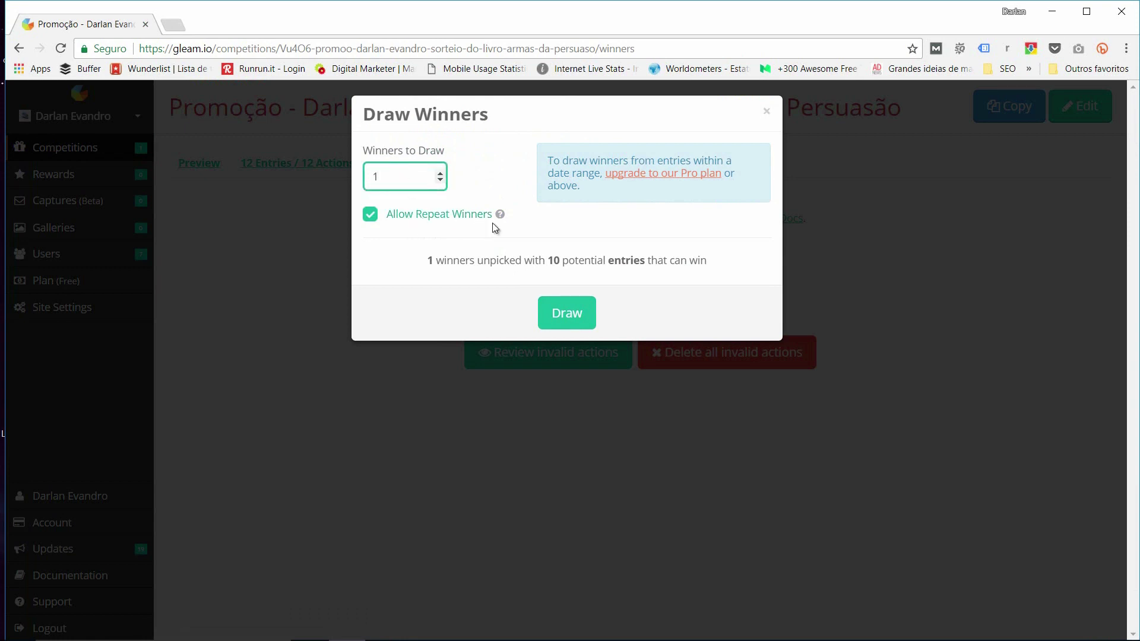
pyautogui.moveTo(394, 181); pyautogui.dragTo(354, 177)
pyautogui.doubleClick(384, 177)
pyautogui.click(387, 179)
pyautogui.write('5')
pyautogui.click(371, 215)
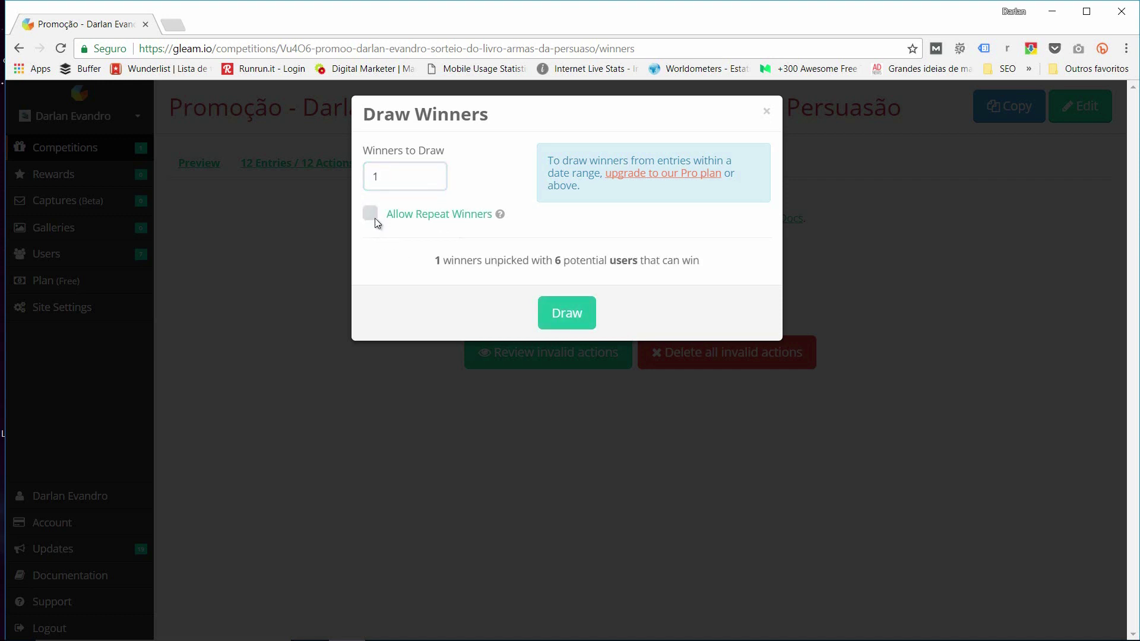
pyautogui.click(374, 217)
pyautogui.doubleClick(371, 178)
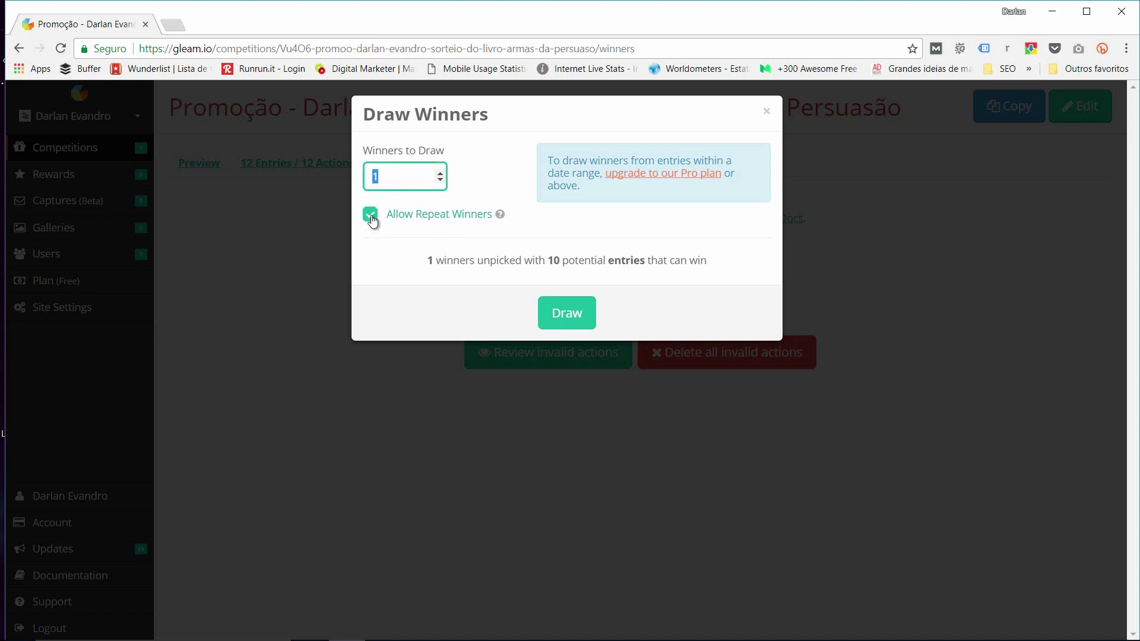
pyautogui.click(496, 313)
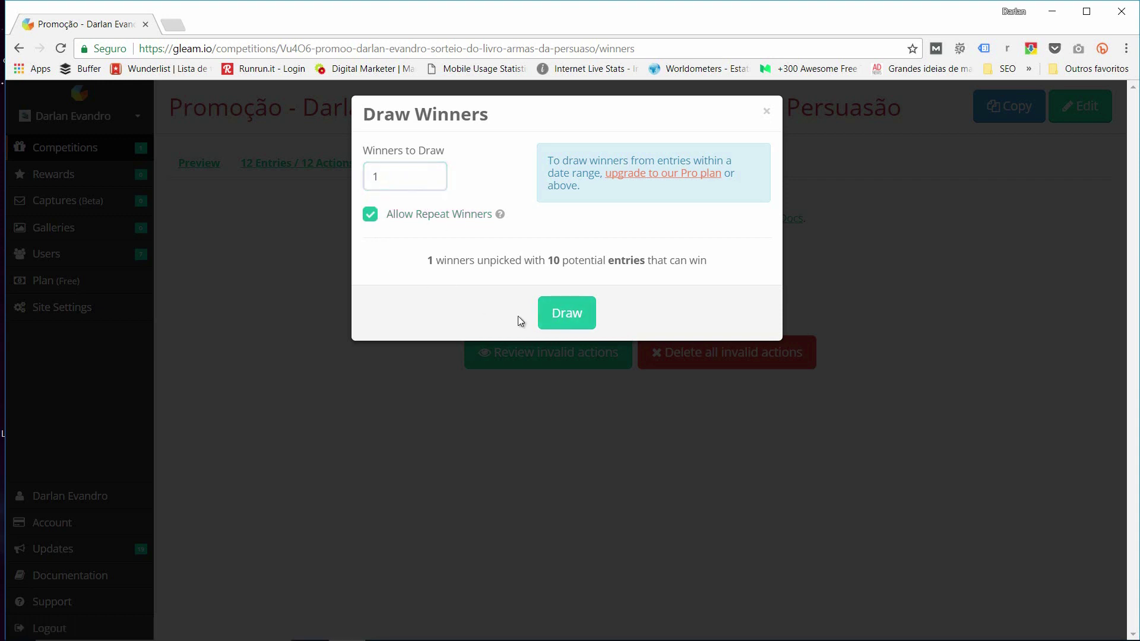
pyautogui.click(557, 325)
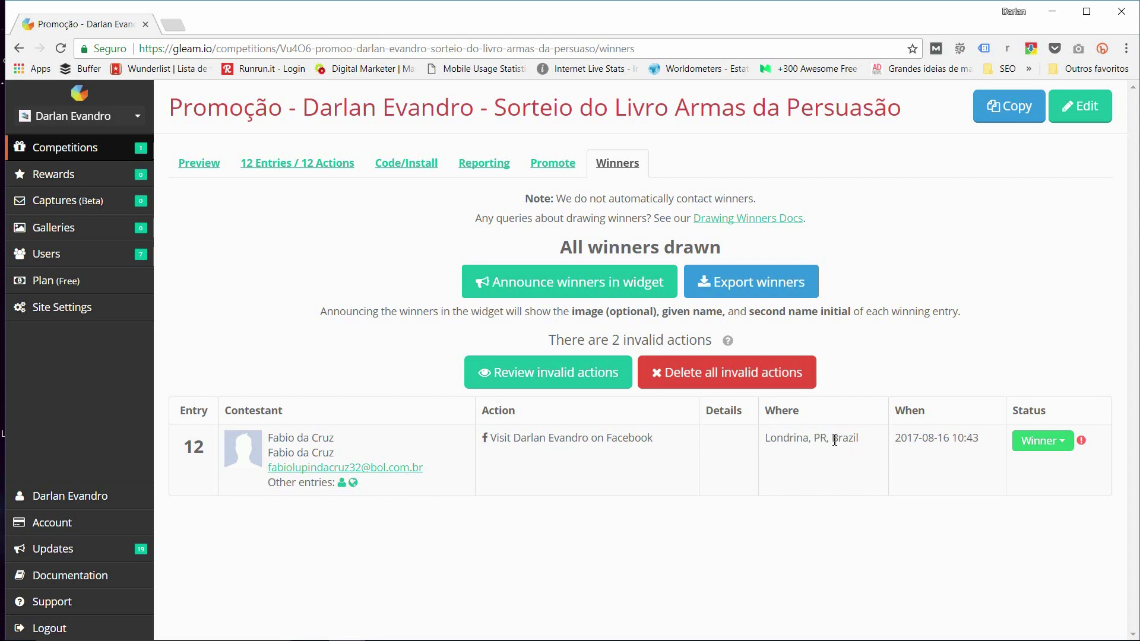
pyautogui.moveTo(921, 442); pyautogui.dragTo(980, 442)
pyautogui.click(970, 445)
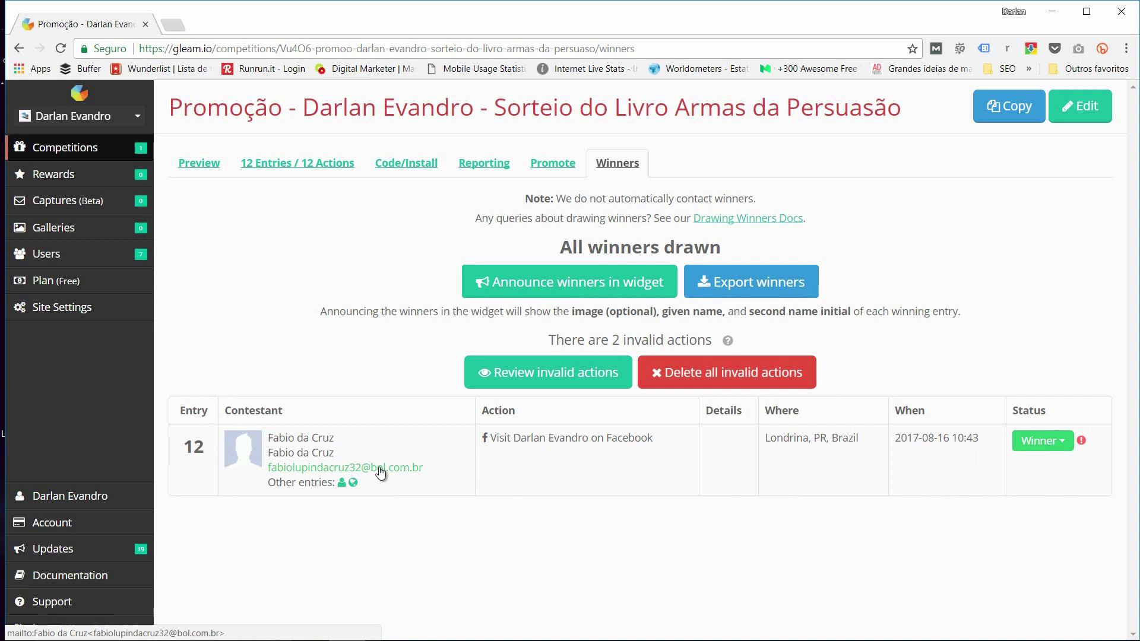
pyautogui.click(381, 473)
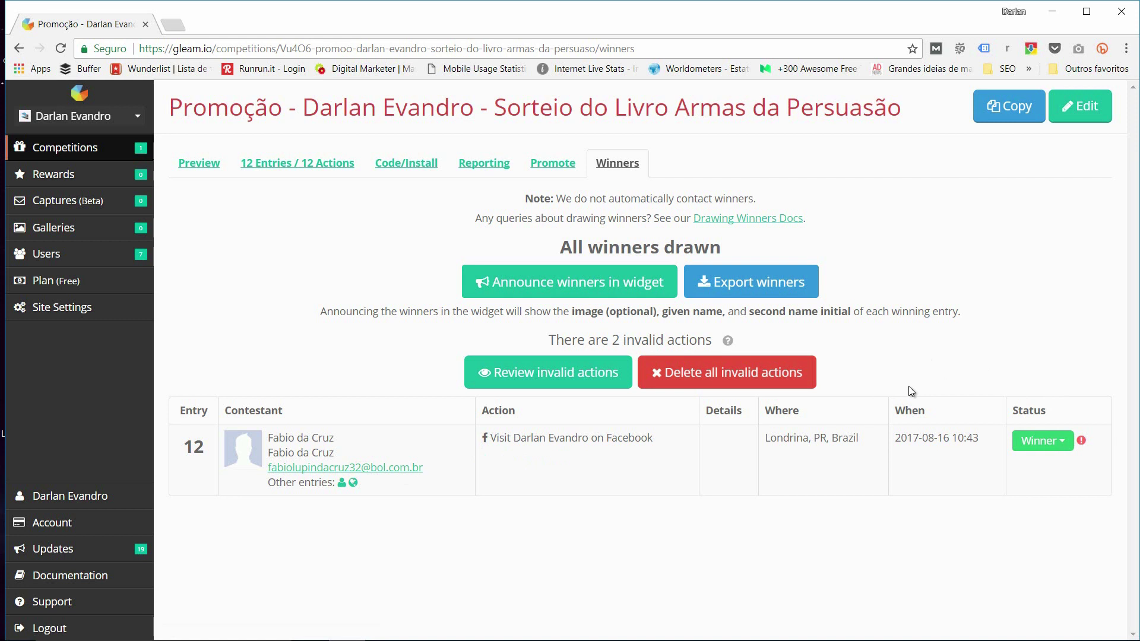